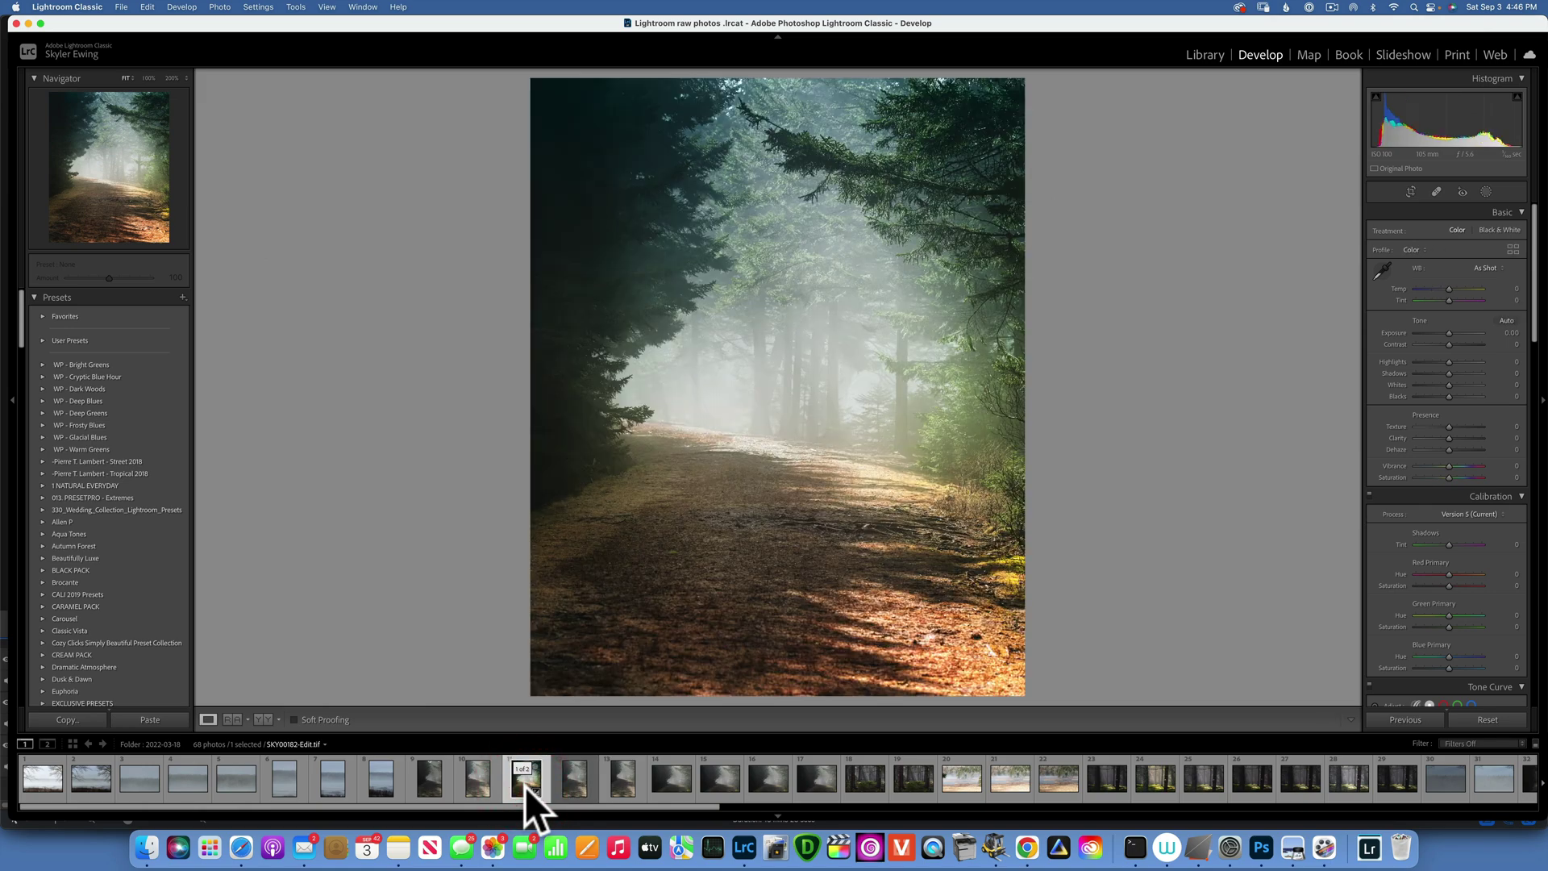
- Select the unedited raw version of the forest path photo and set Contrast to +17, Highlights to −49 and Shadows to +59
{"action": "left_click", "coordinate": [577, 777]}
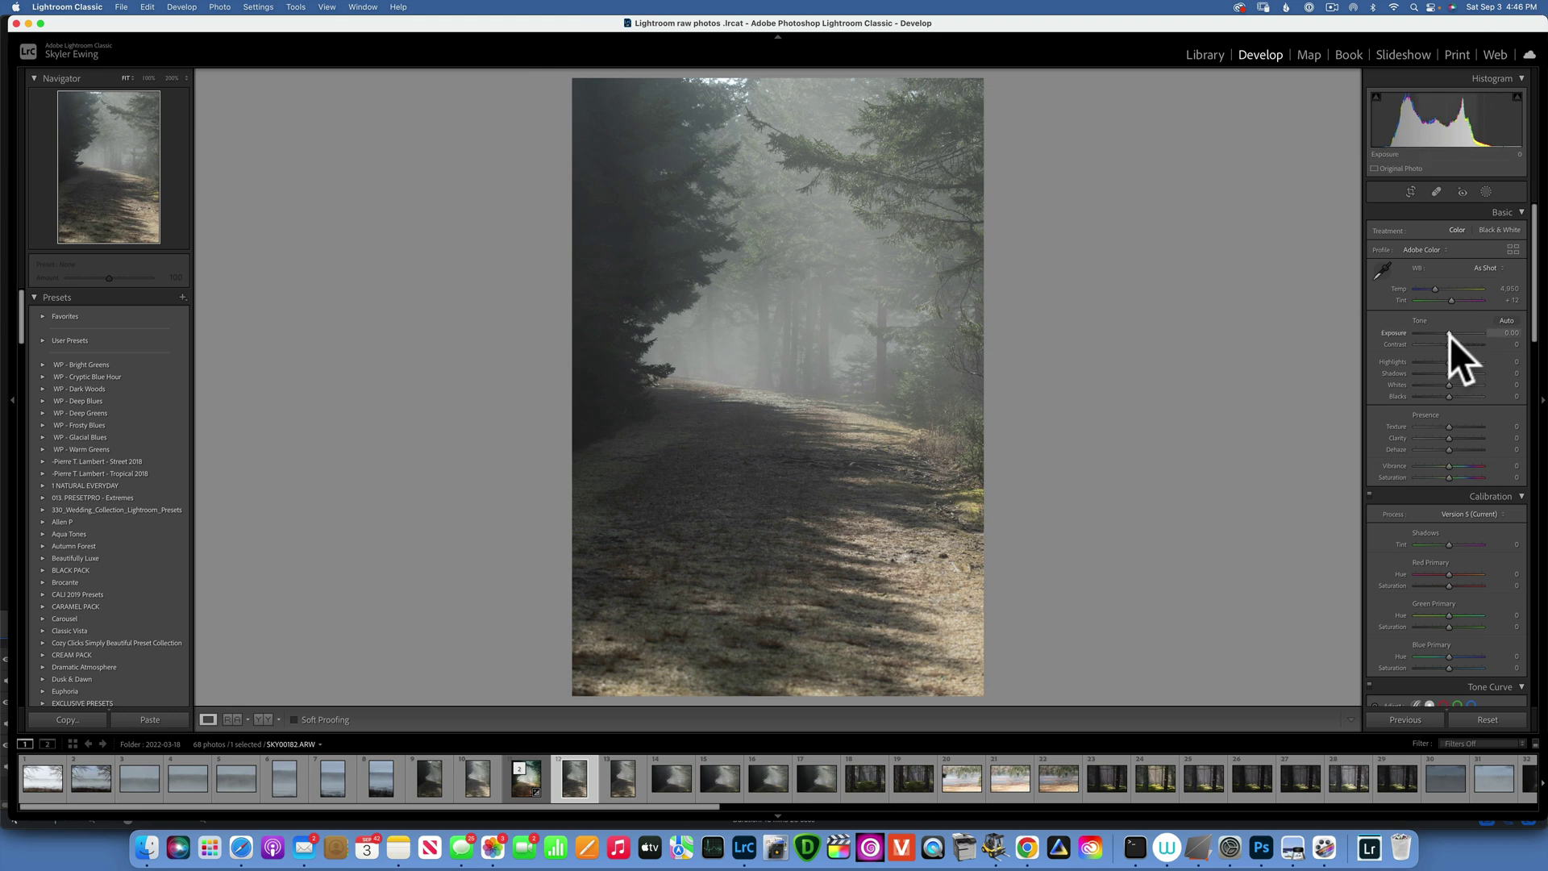
{"action": "left_click_drag", "start_coordinate": [1448, 342], "coordinate": [1453, 342]}
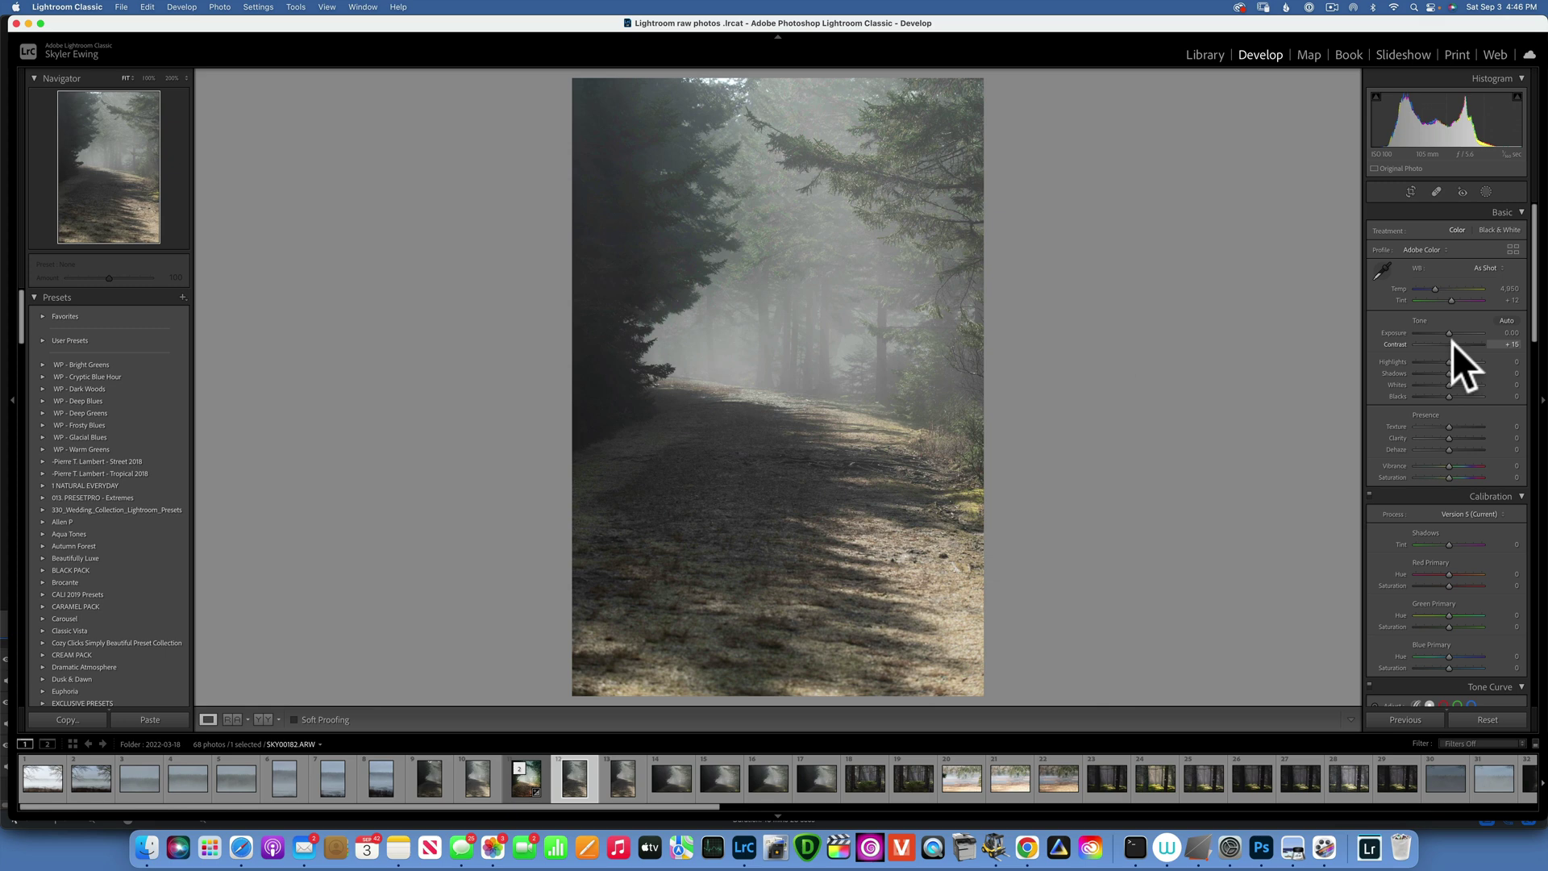
{"action": "left_click_drag", "start_coordinate": [1452, 342], "coordinate": [1468, 372]}
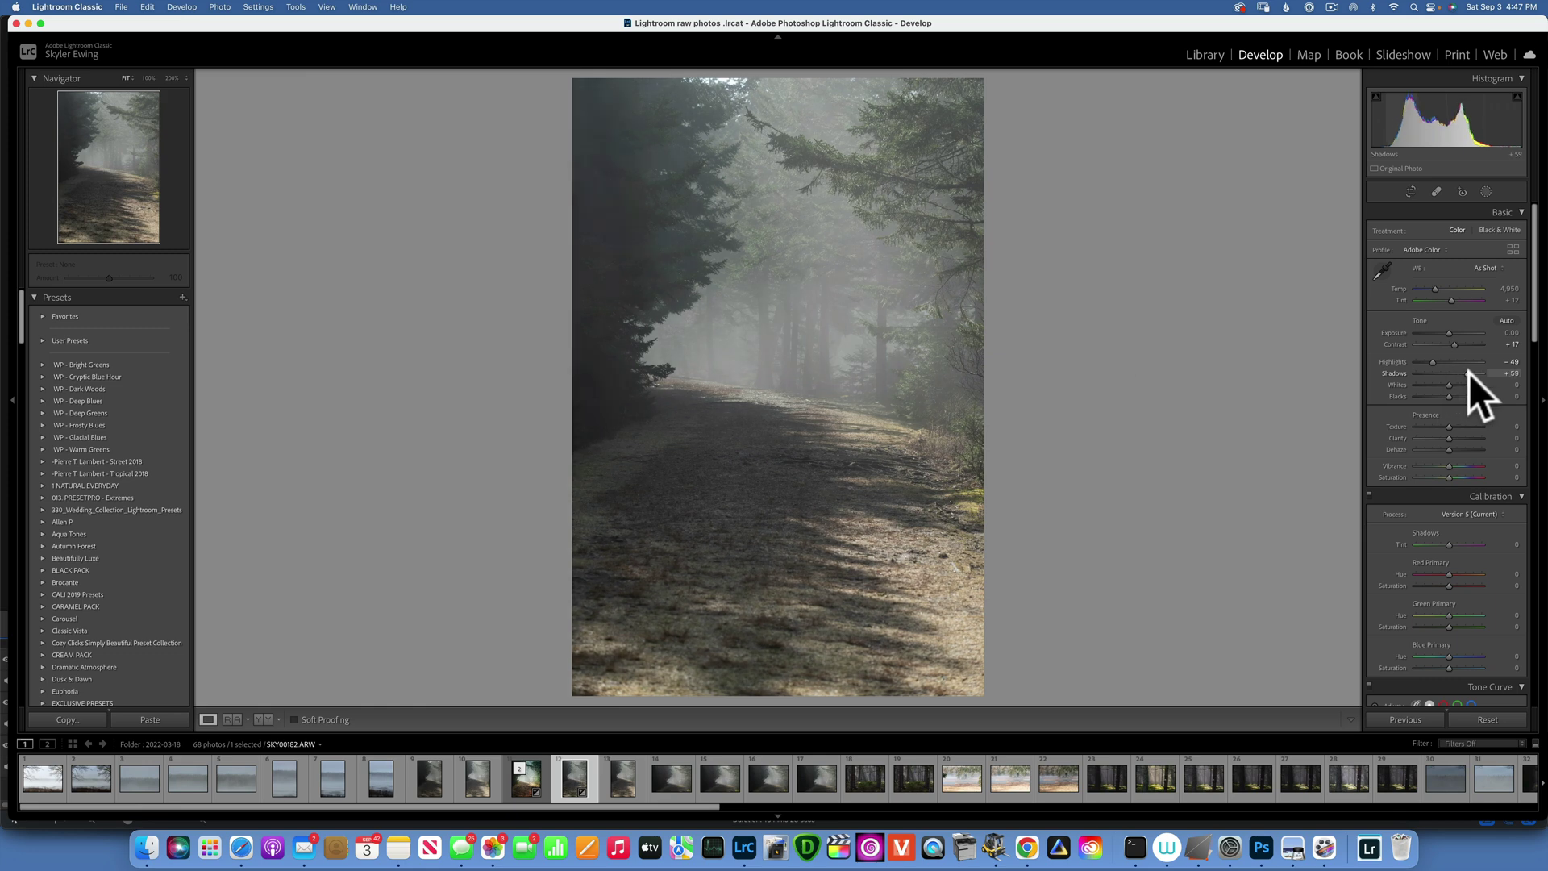
- Set Whites to +47, Blacks to −23 and Texture to +20 on the forest path photo
{"action": "left_click", "coordinate": [1449, 384]}
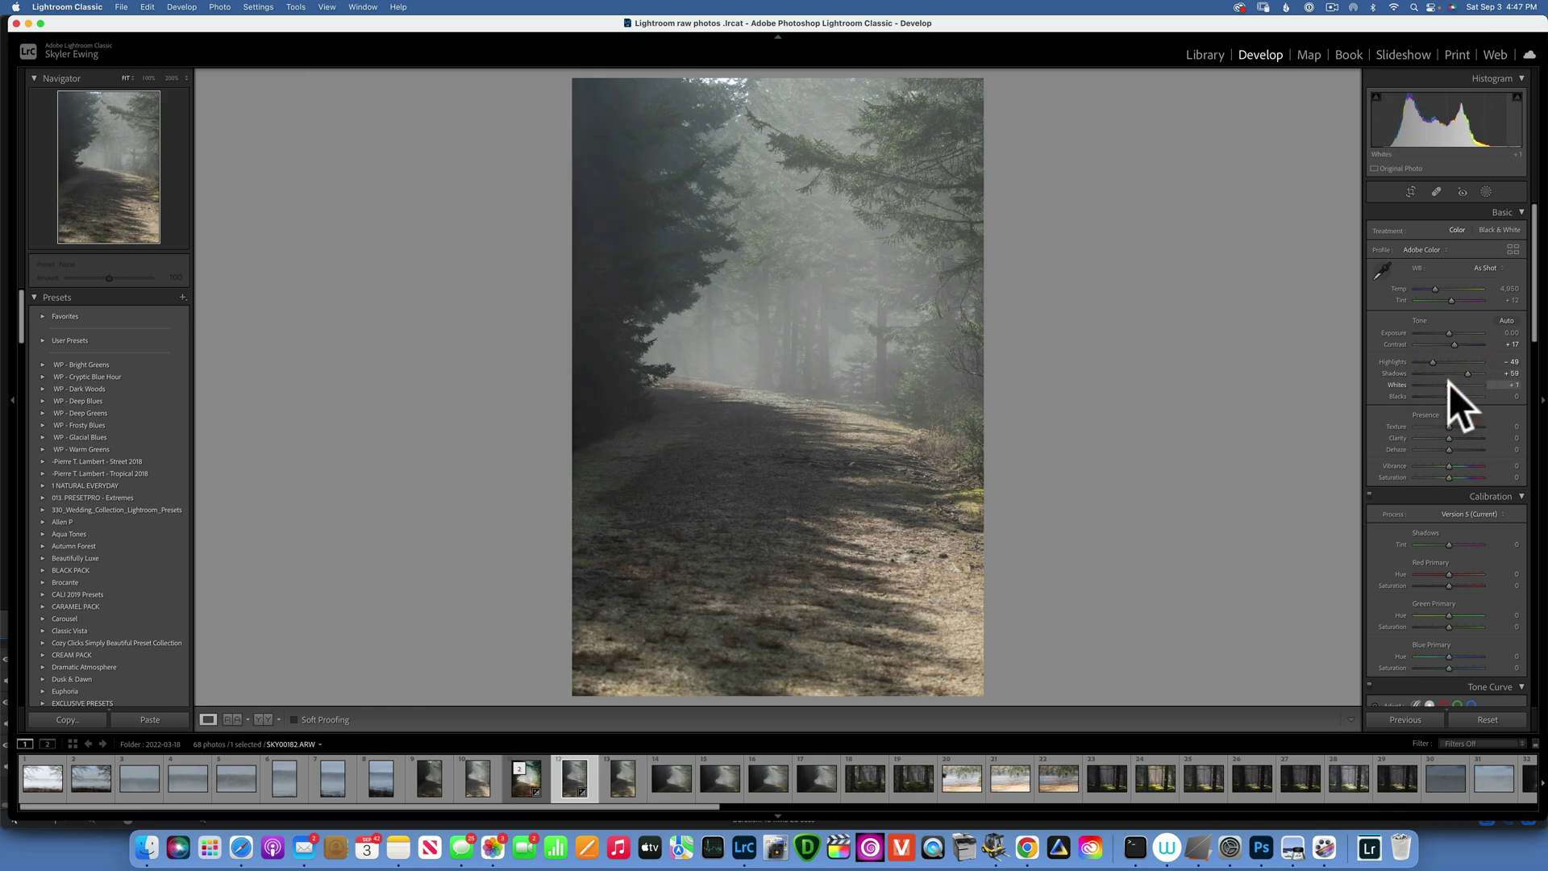
{"action": "left_click_drag", "start_coordinate": [1450, 383], "coordinate": [1464, 384]}
{"action": "left_click", "coordinate": [1448, 397]}
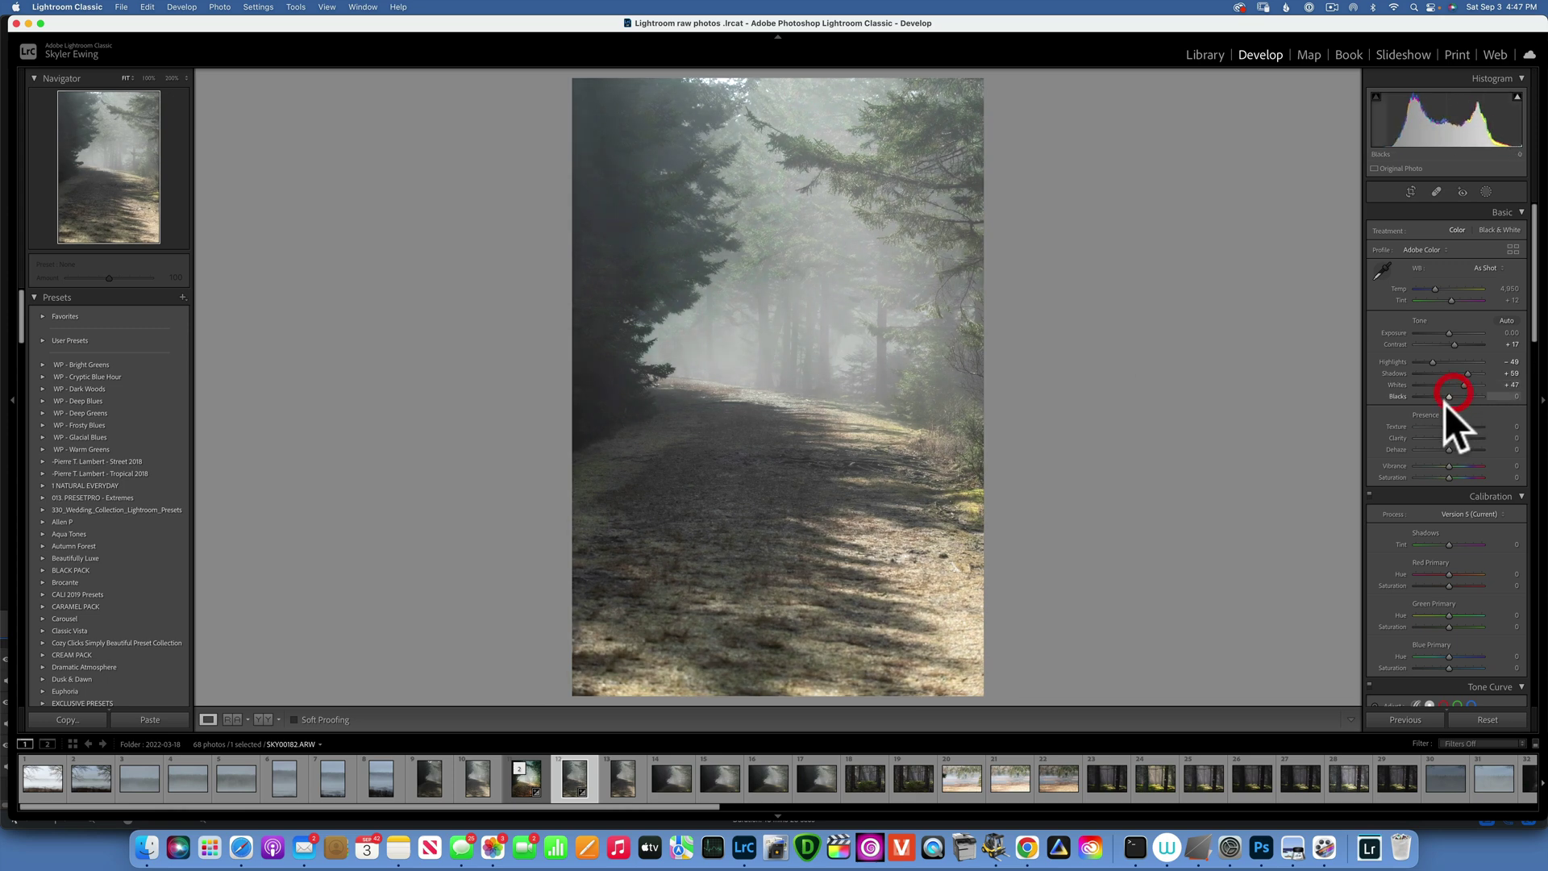
{"action": "left_click_drag", "start_coordinate": [1448, 396], "coordinate": [1456, 426]}
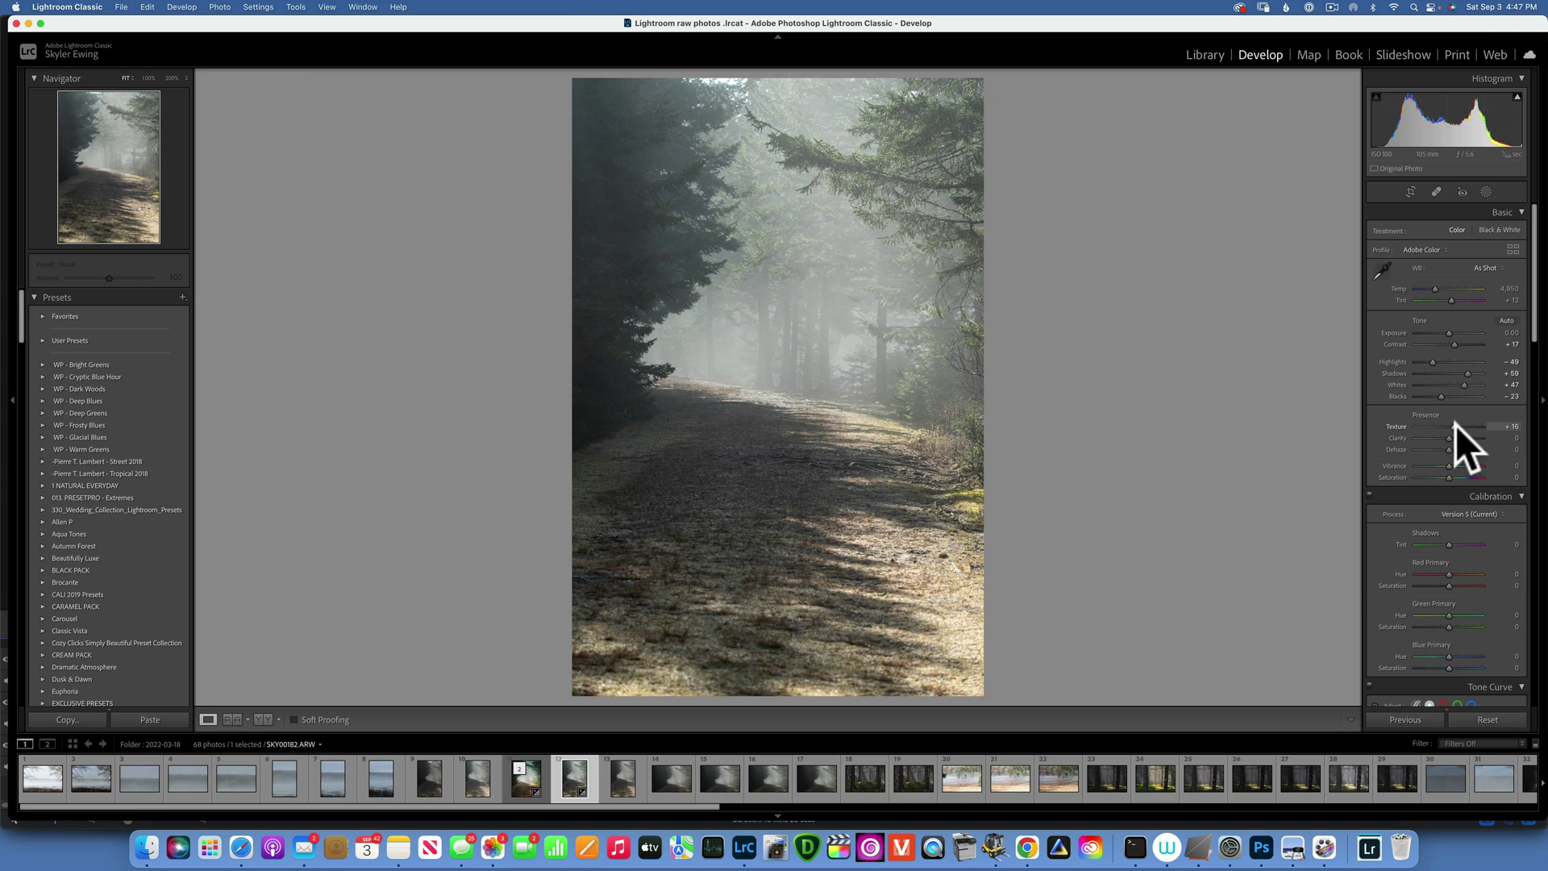
{"action": "left_click_drag", "start_coordinate": [1455, 424], "coordinate": [1454, 424]}
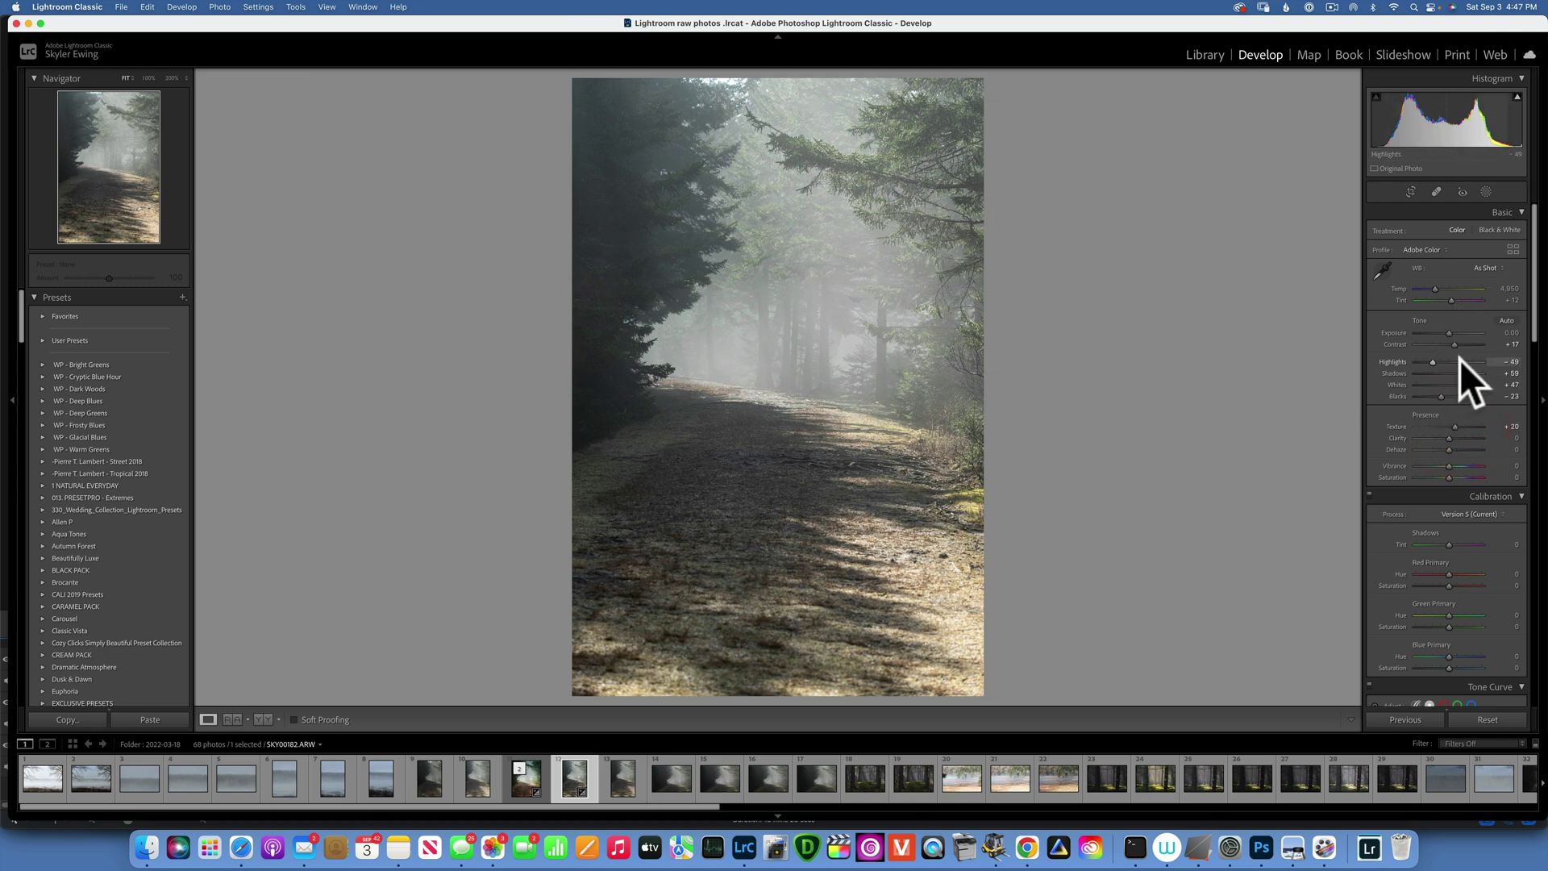
- Compare the forest path photo before and after the basic adjustments
{"action": "key", "text": "backslash"}
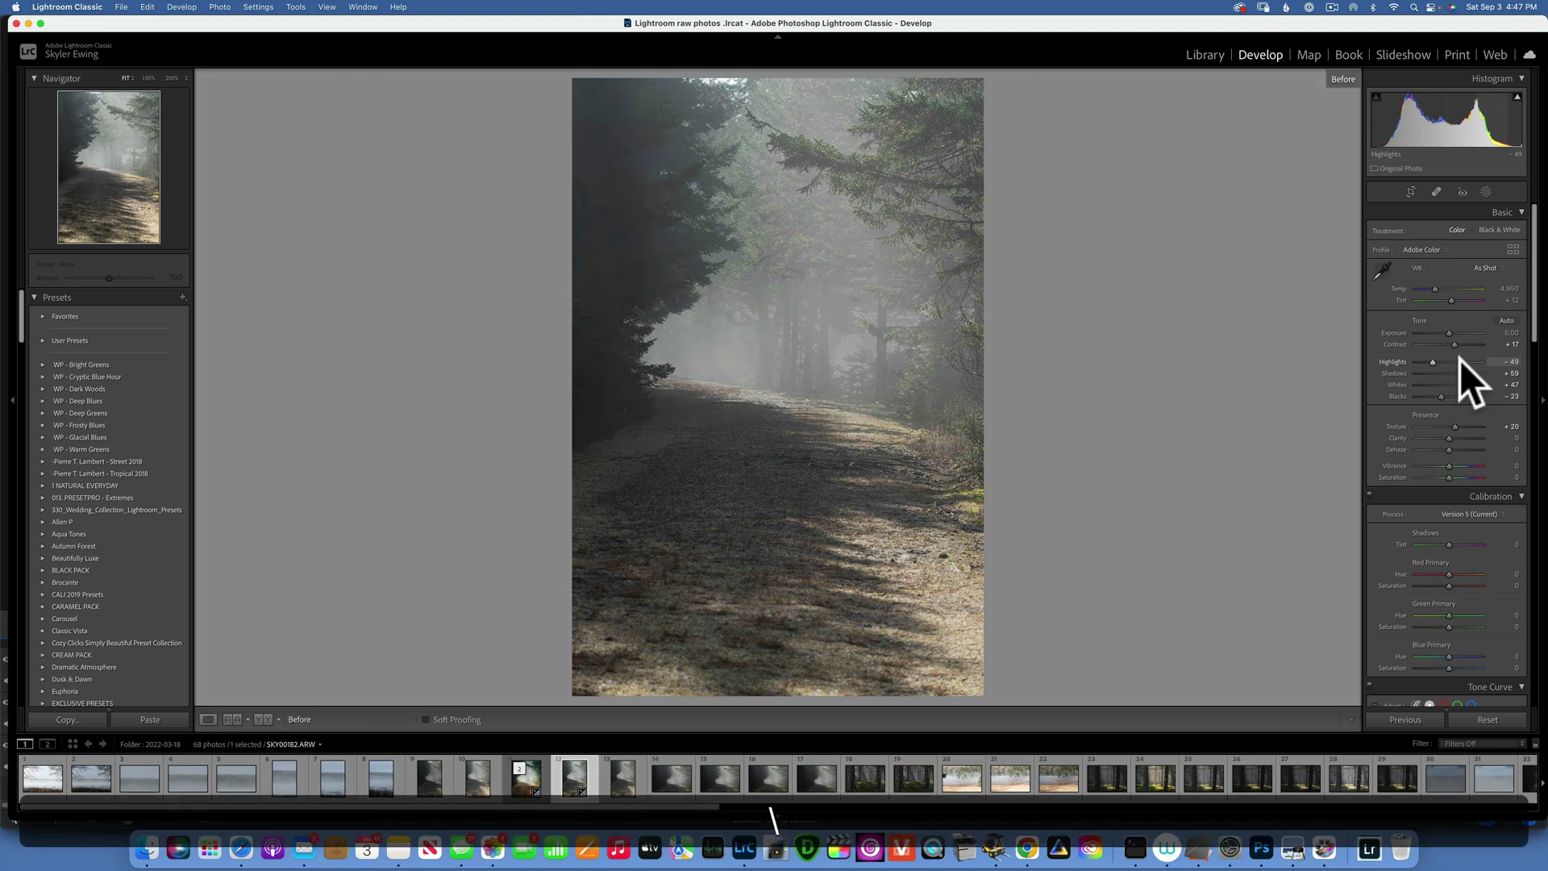
{"action": "key", "text": "backslash"}
{"action": "key", "text": "backslash"}
{"action": "key", "text": "backslash"}
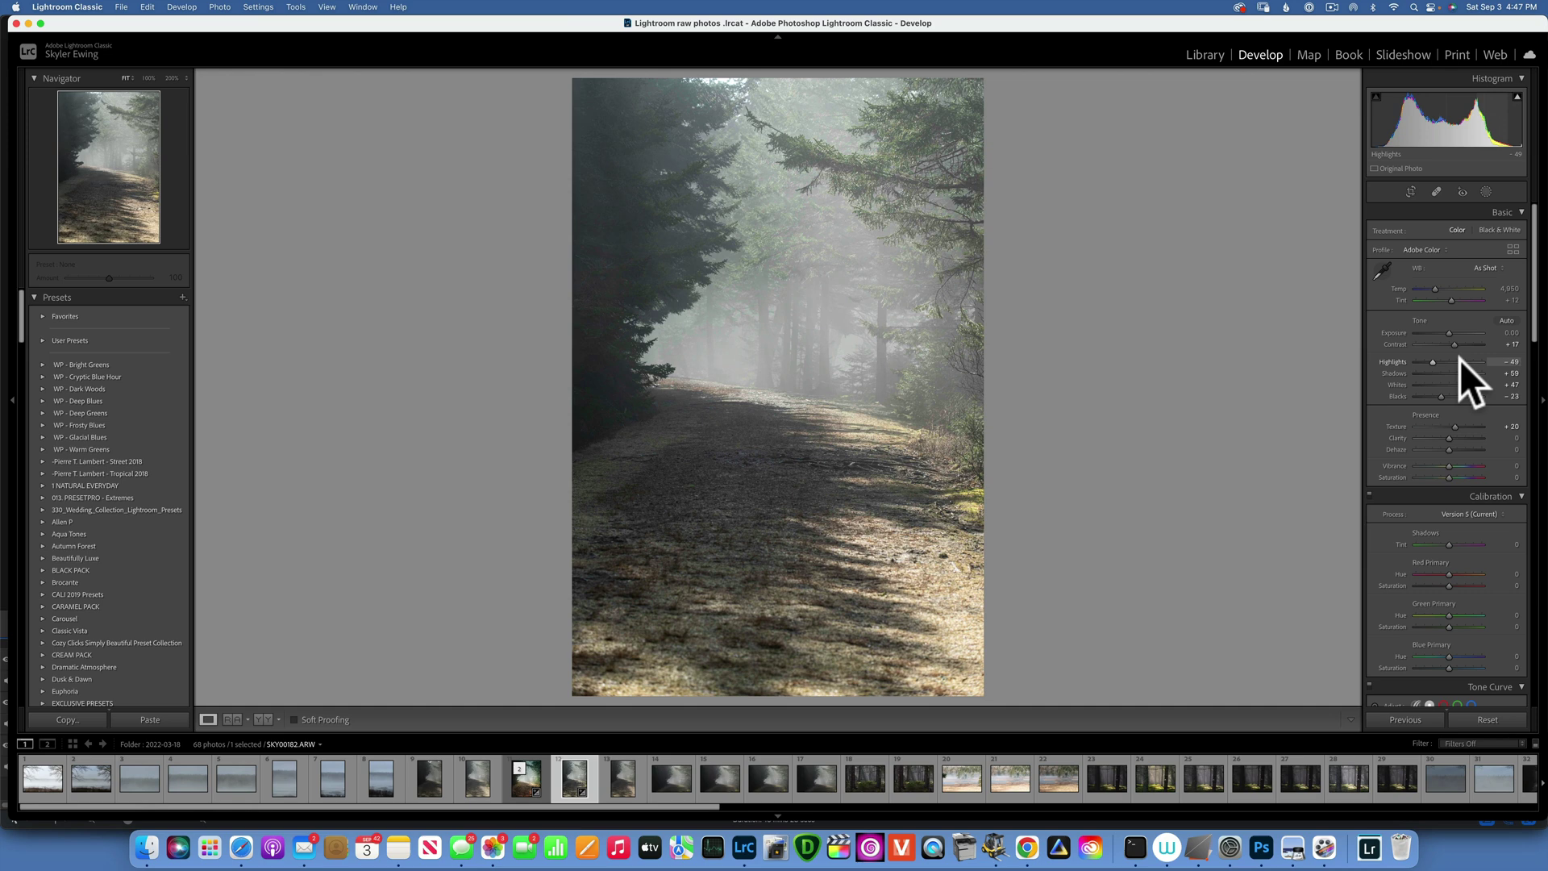
- Set the Blue Primary Saturation to +82 in the calibration settings and compare the photo without and with calibration
{"action": "scroll", "coordinate": [1479, 549], "scroll_direction": "down", "scroll_amount": 1}
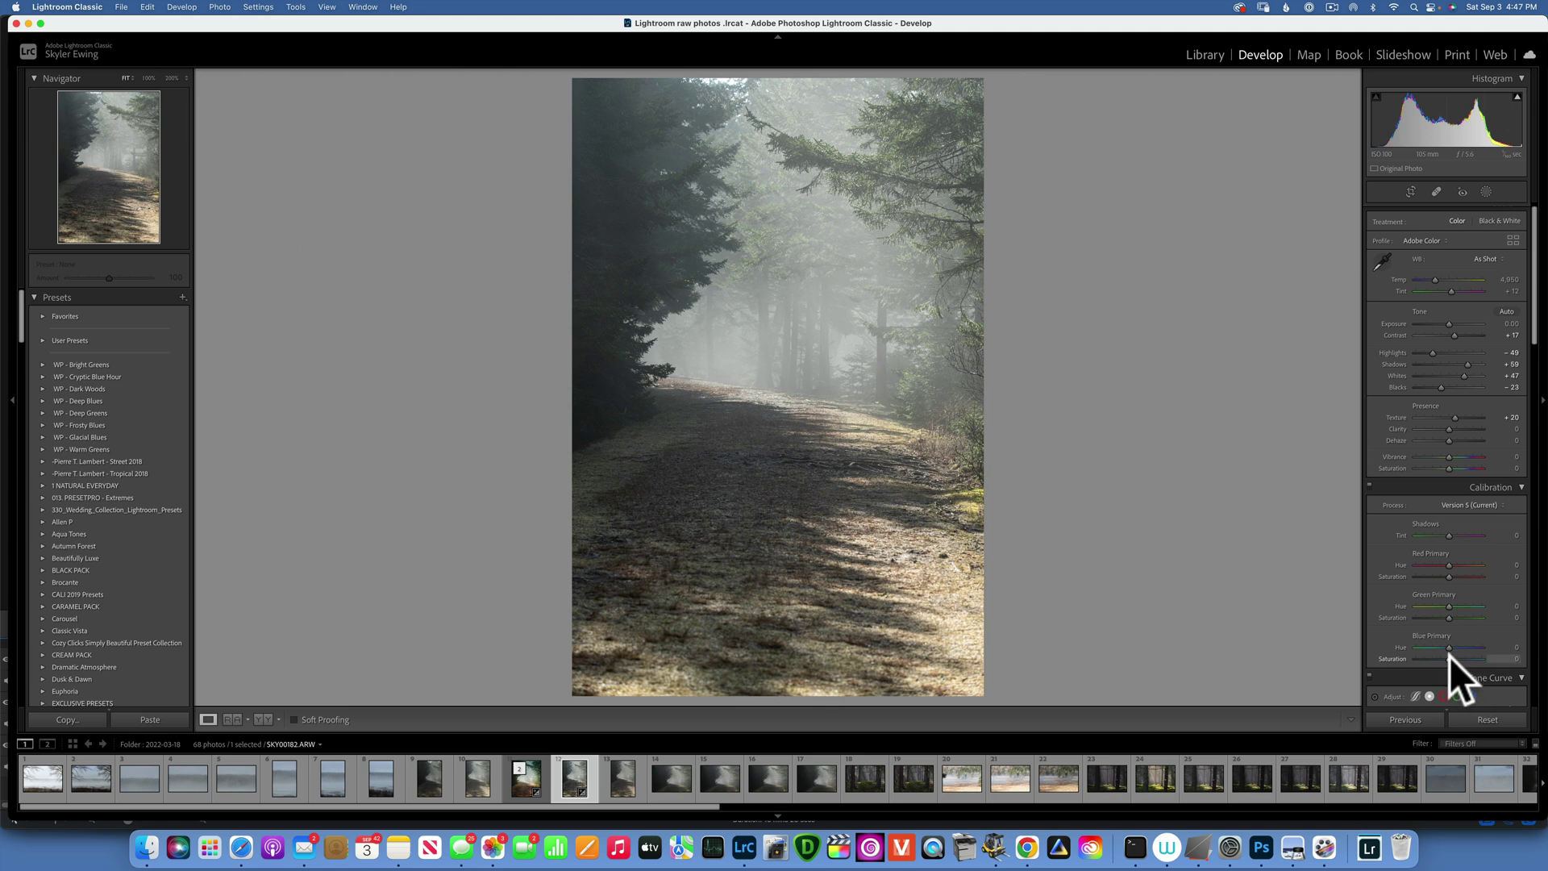
{"action": "left_click_drag", "start_coordinate": [1471, 657], "coordinate": [1474, 658]}
{"action": "left_click", "coordinate": [1371, 483]}
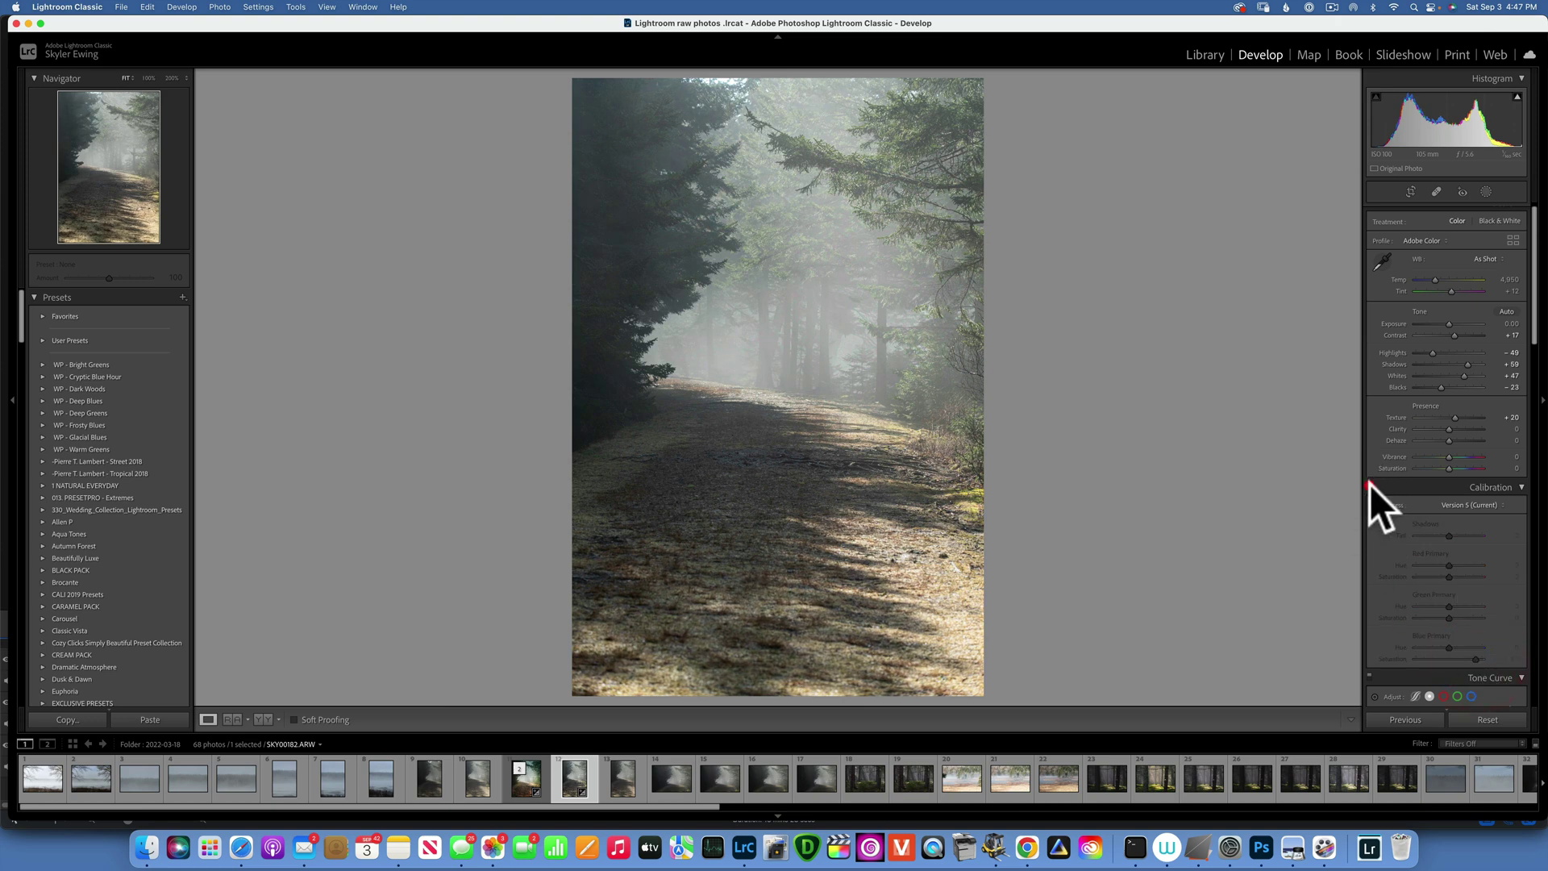
{"action": "left_click", "coordinate": [1371, 484]}
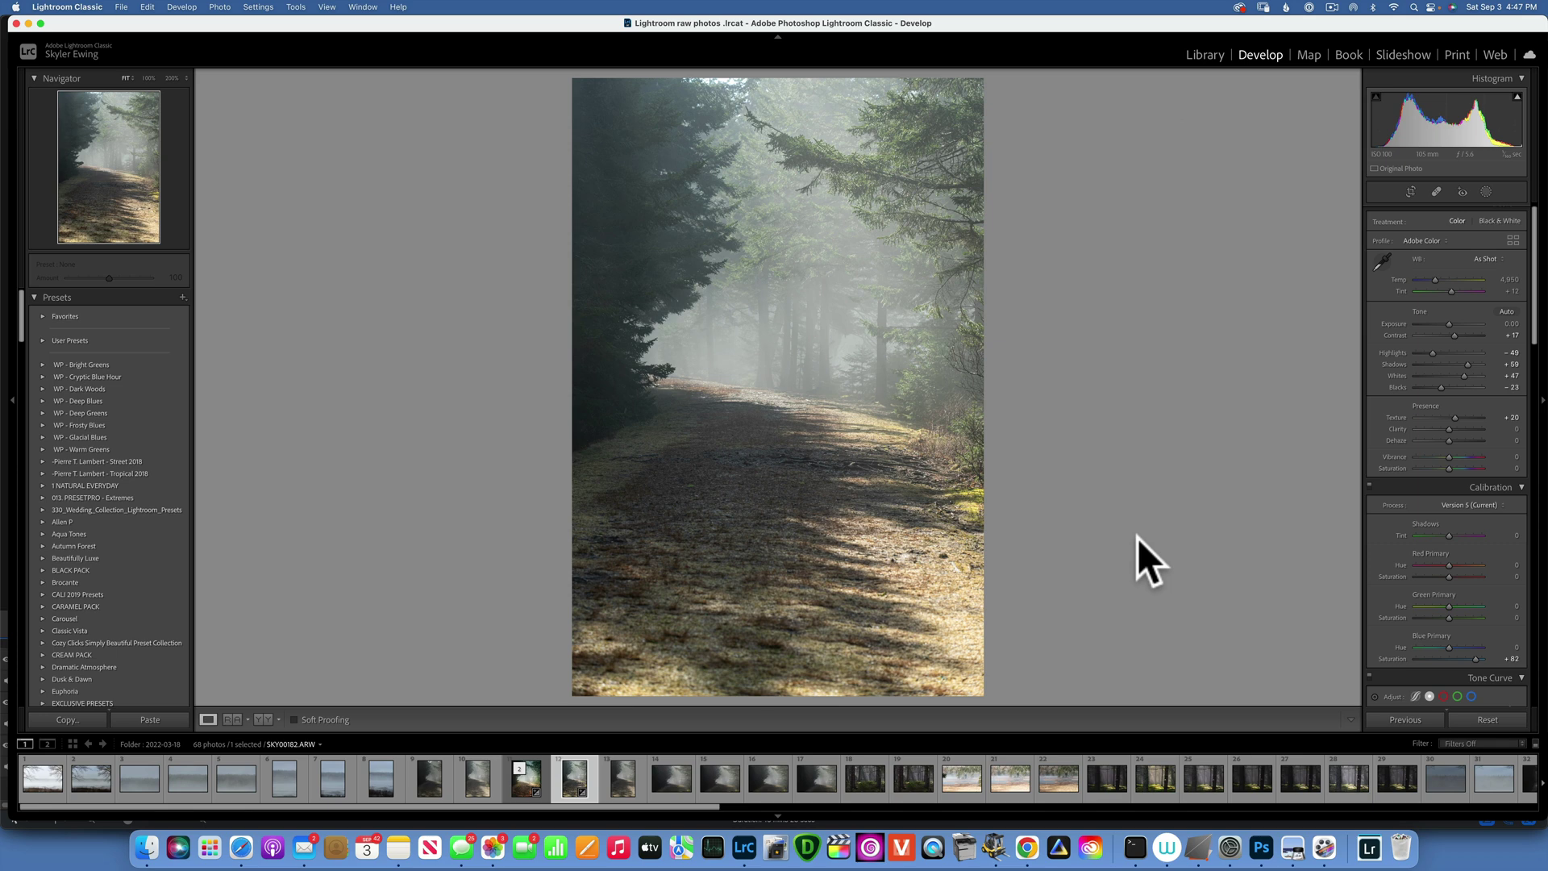
- Open the adjusted photo in Photoshop and duplicate its Background layer
{"action": "key", "text": "super+e"}
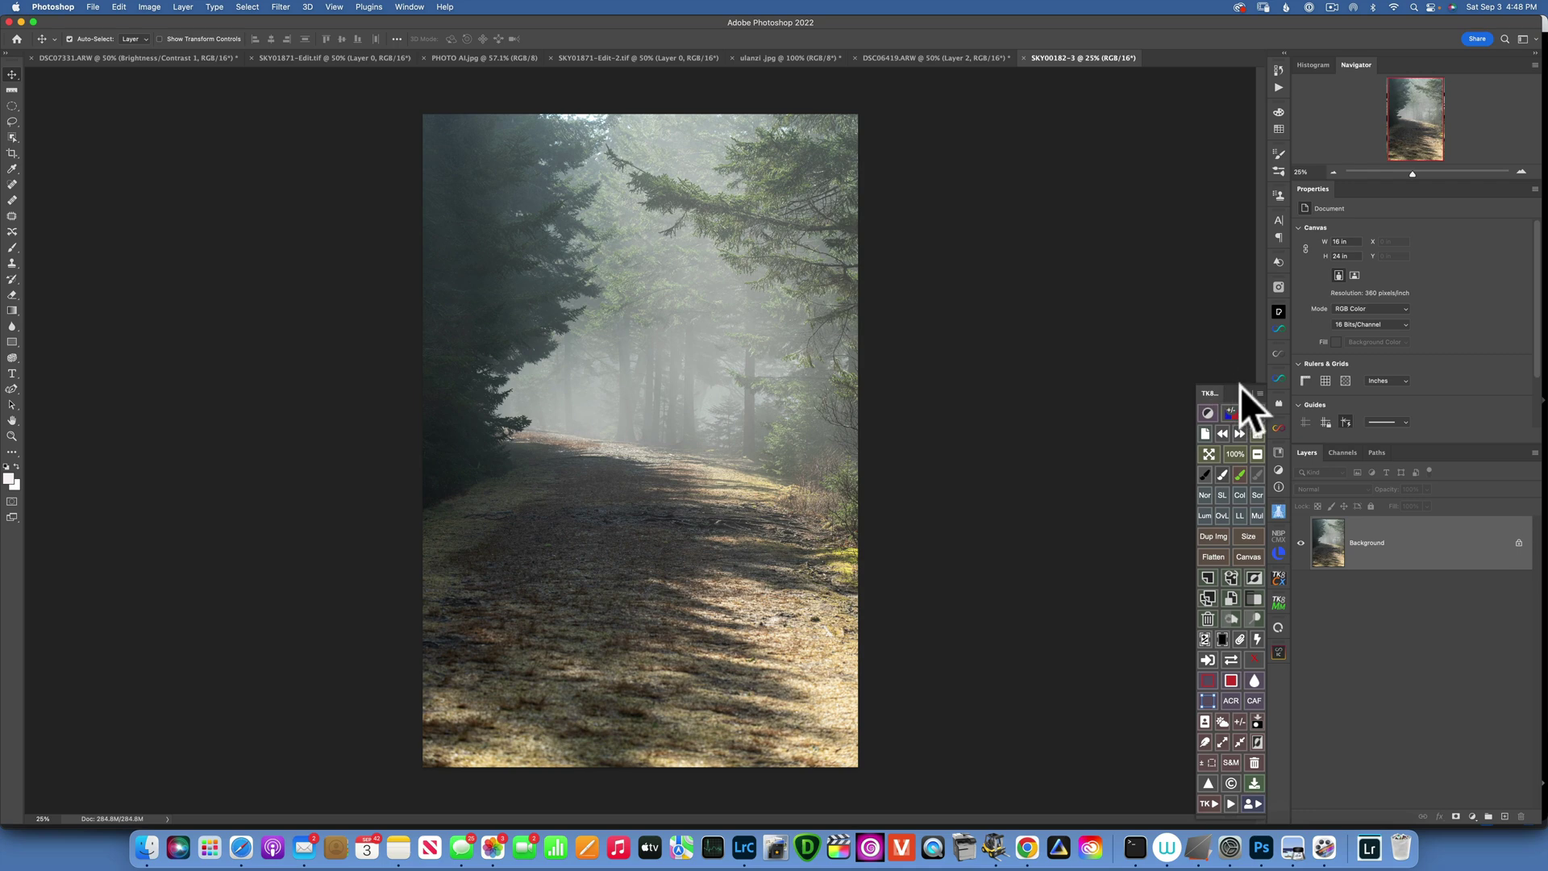
{"action": "left_click", "coordinate": [1247, 393]}
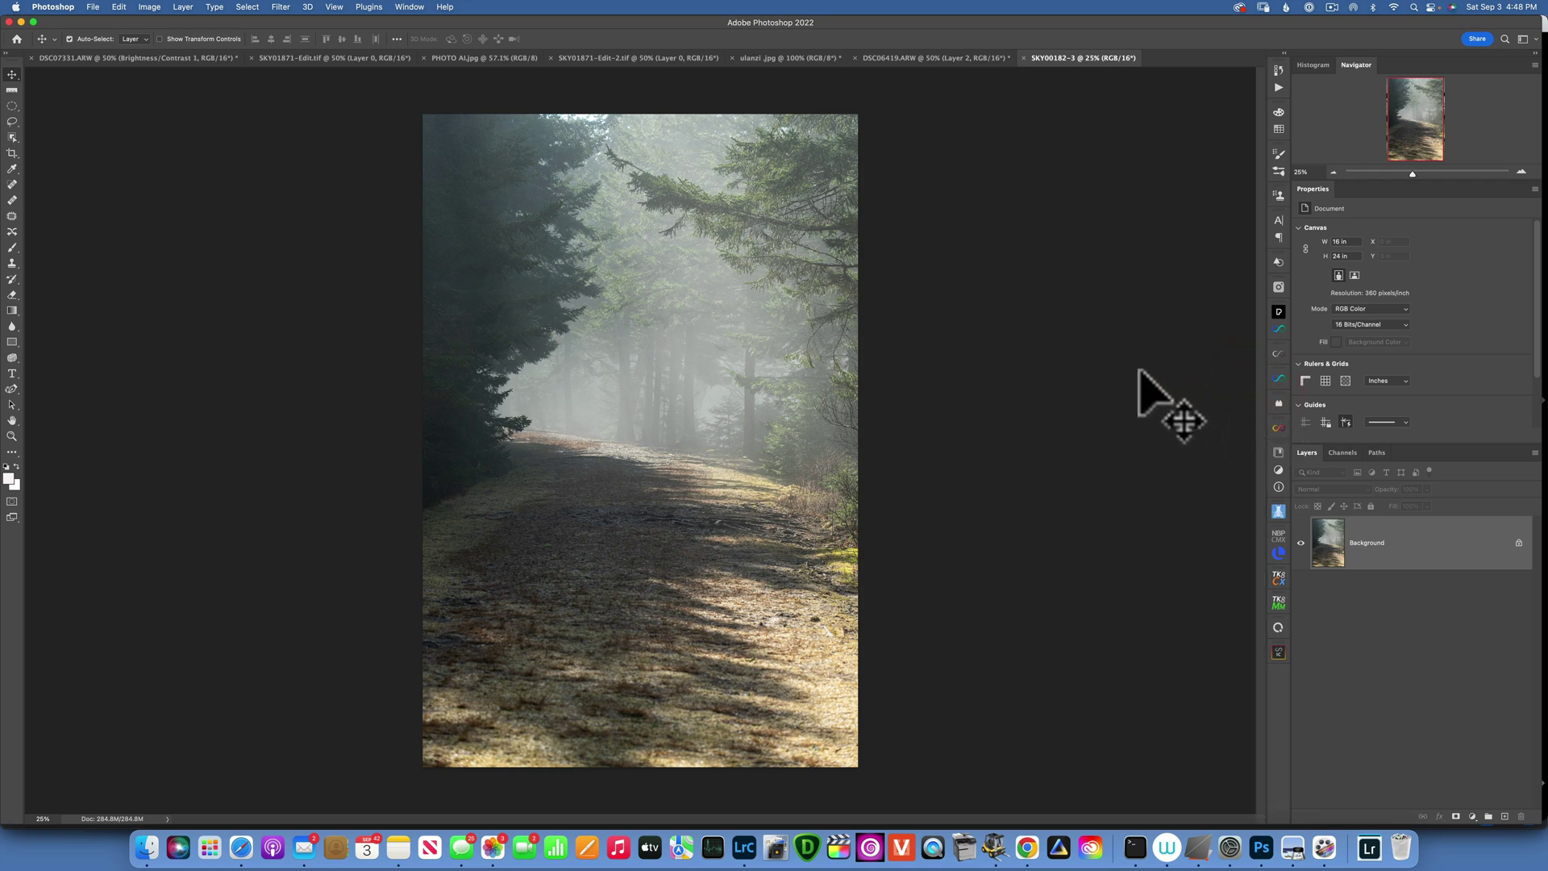
{"action": "key", "text": "super+j"}
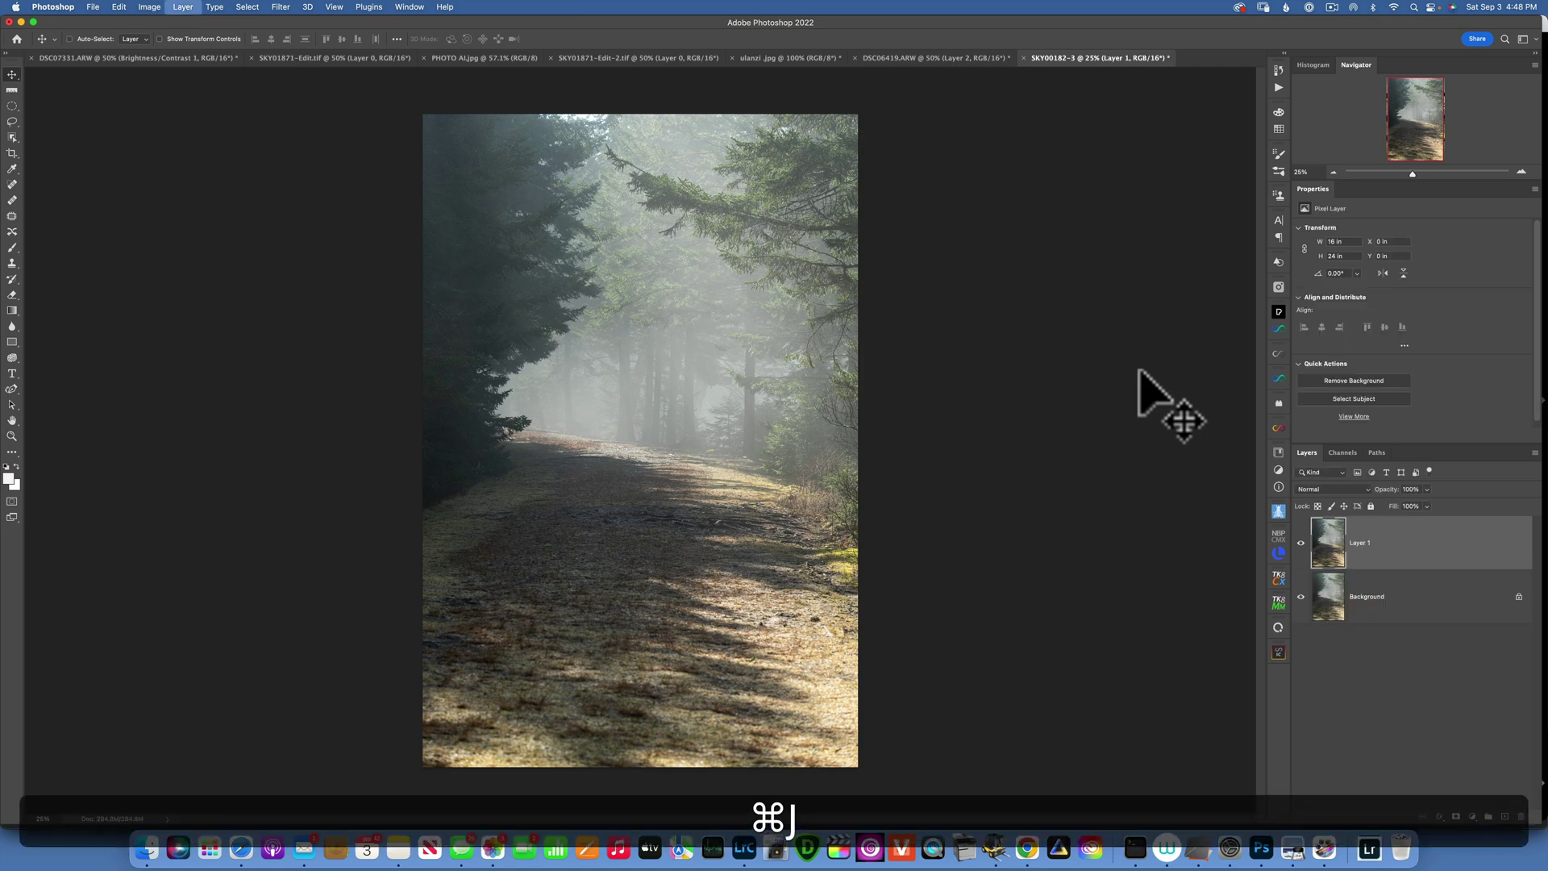
{"action": "left_click", "coordinate": [1334, 553]}
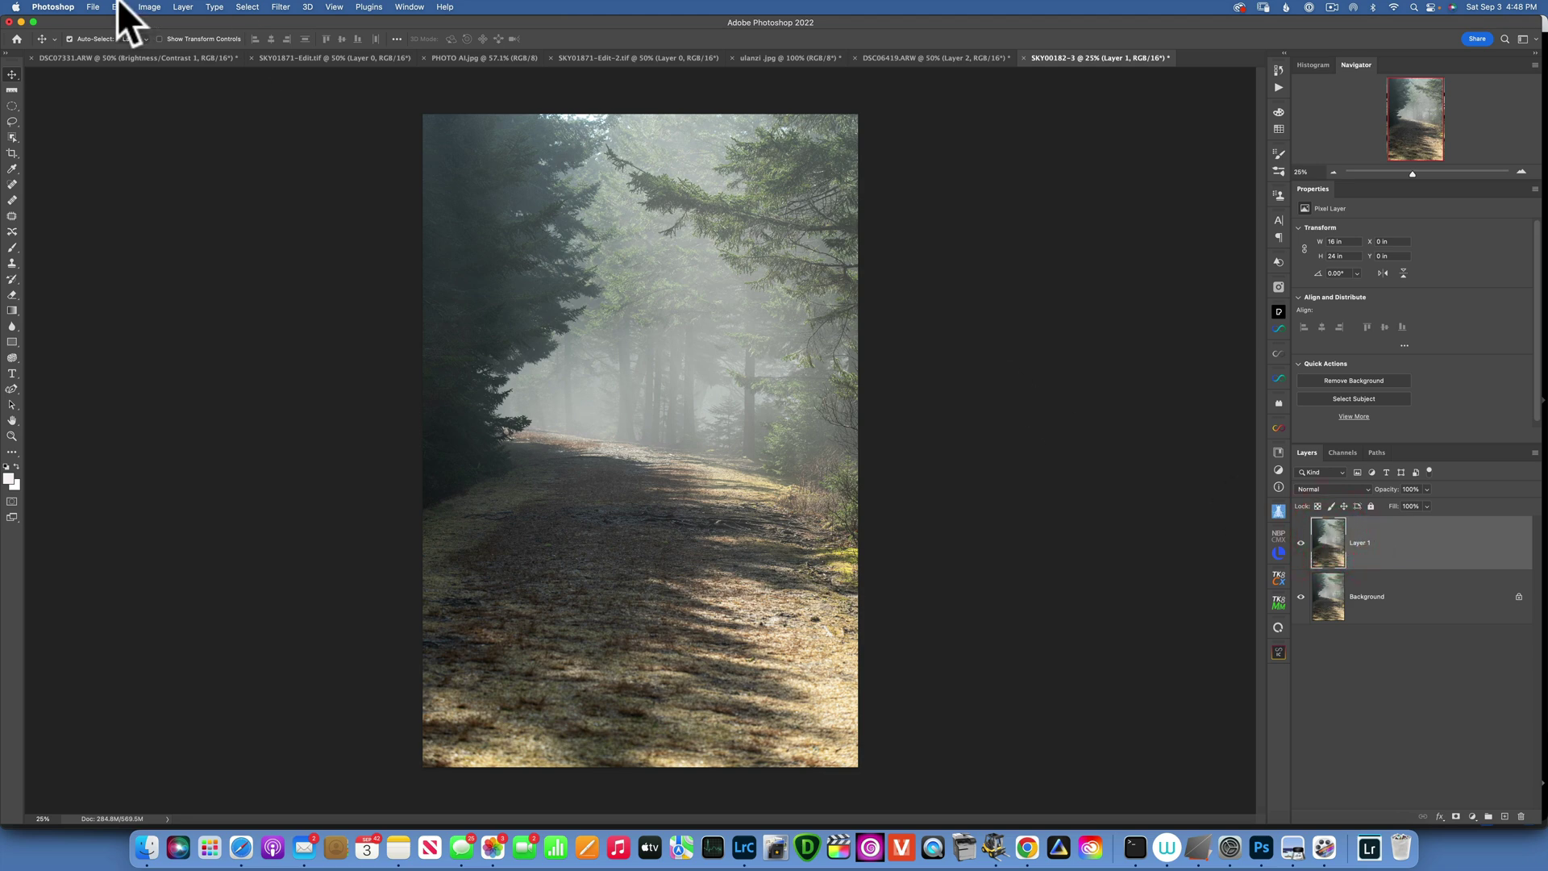
- Open the duplicated layer in the Nik Collection filter Color Efex Pro 5
{"action": "left_click", "coordinate": [276, 6]}
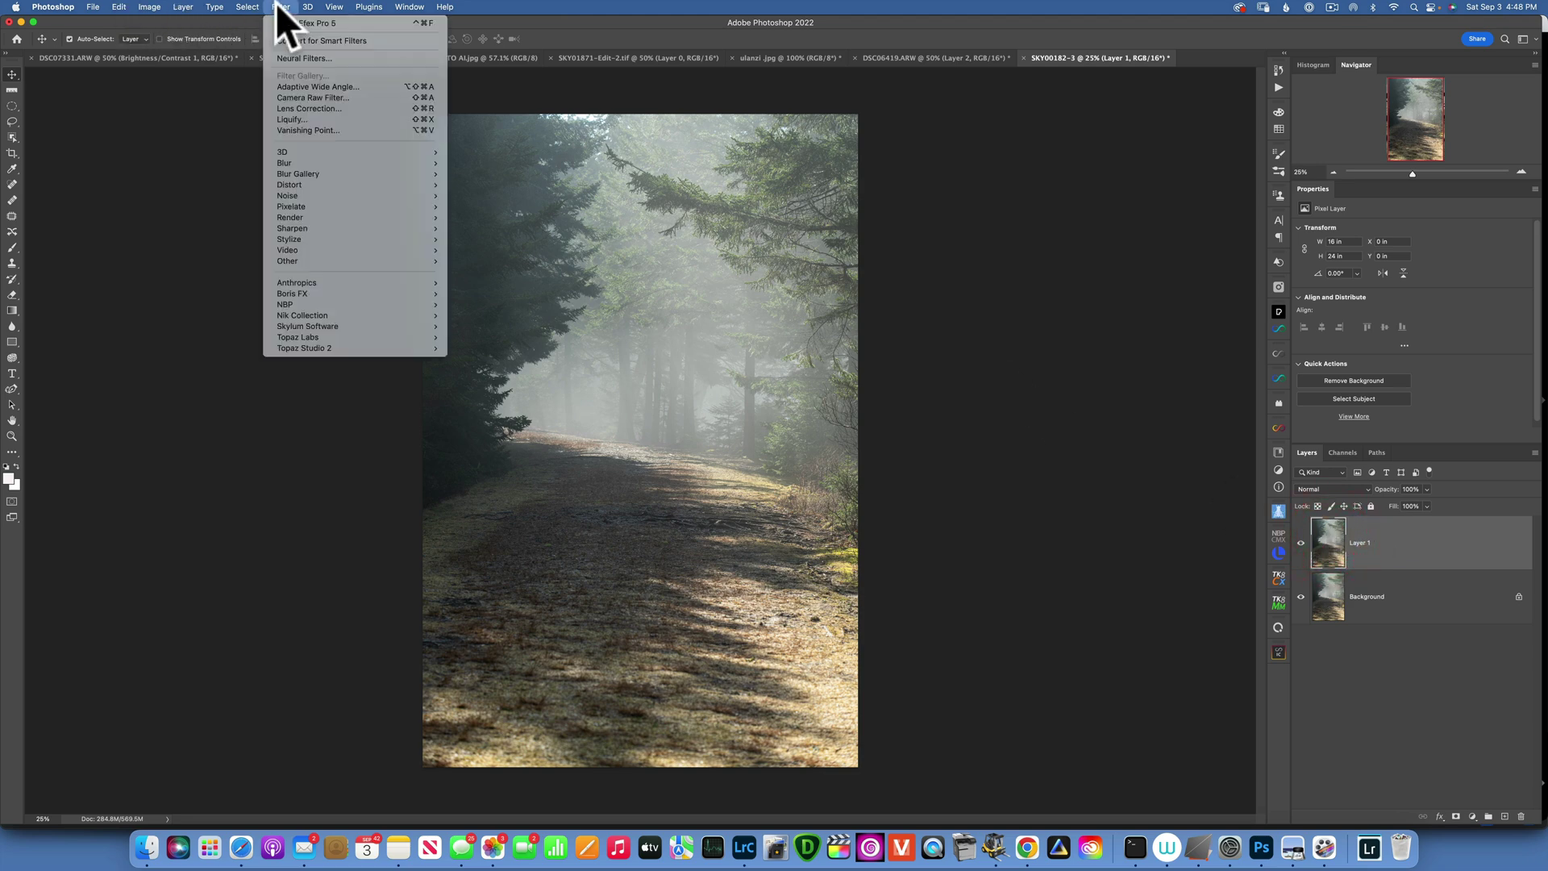
{"action": "mouse_move", "coordinate": [316, 317]}
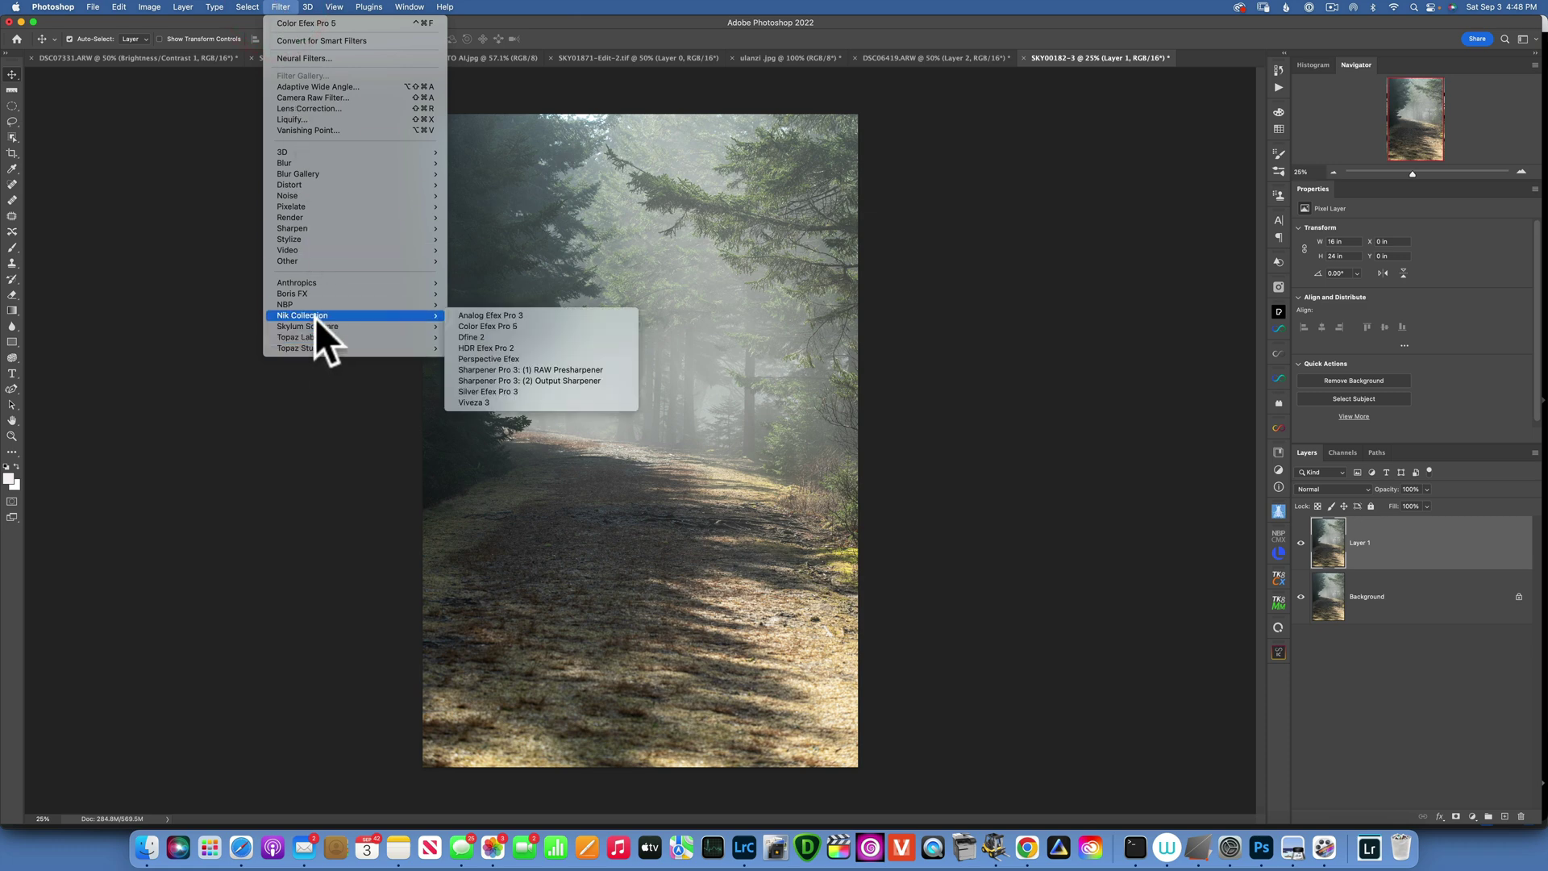
{"action": "left_click", "coordinate": [497, 325]}
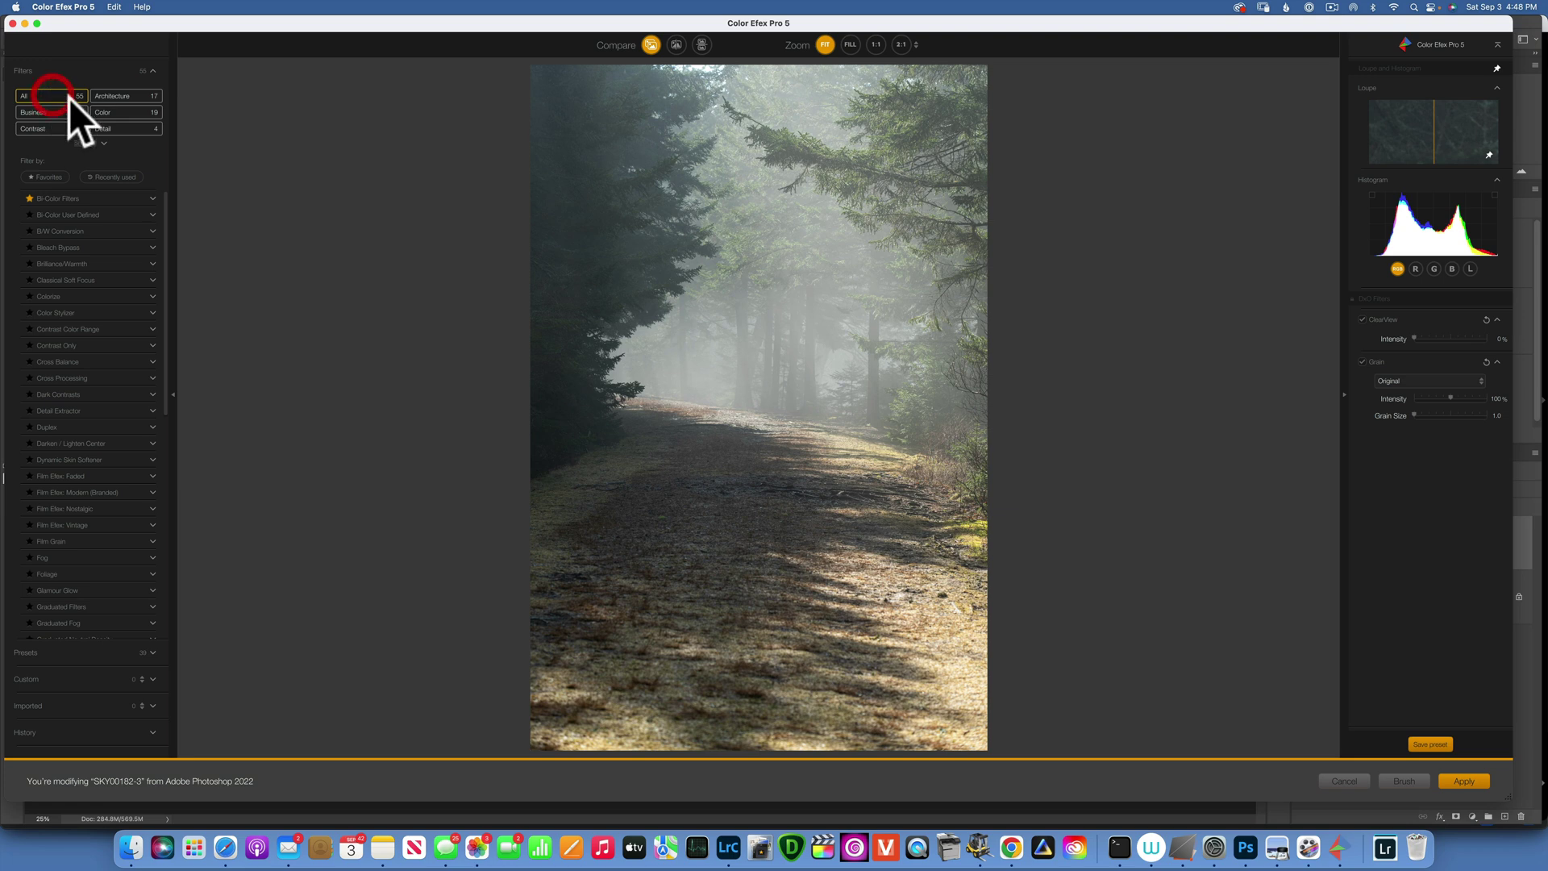
- Browse the full filter list and the preset thumbnails, then return to the filters
{"action": "scroll", "coordinate": [98, 253], "scroll_direction": "down", "scroll_amount": 3}
{"action": "scroll", "coordinate": [98, 254], "scroll_direction": "down", "scroll_amount": 10}
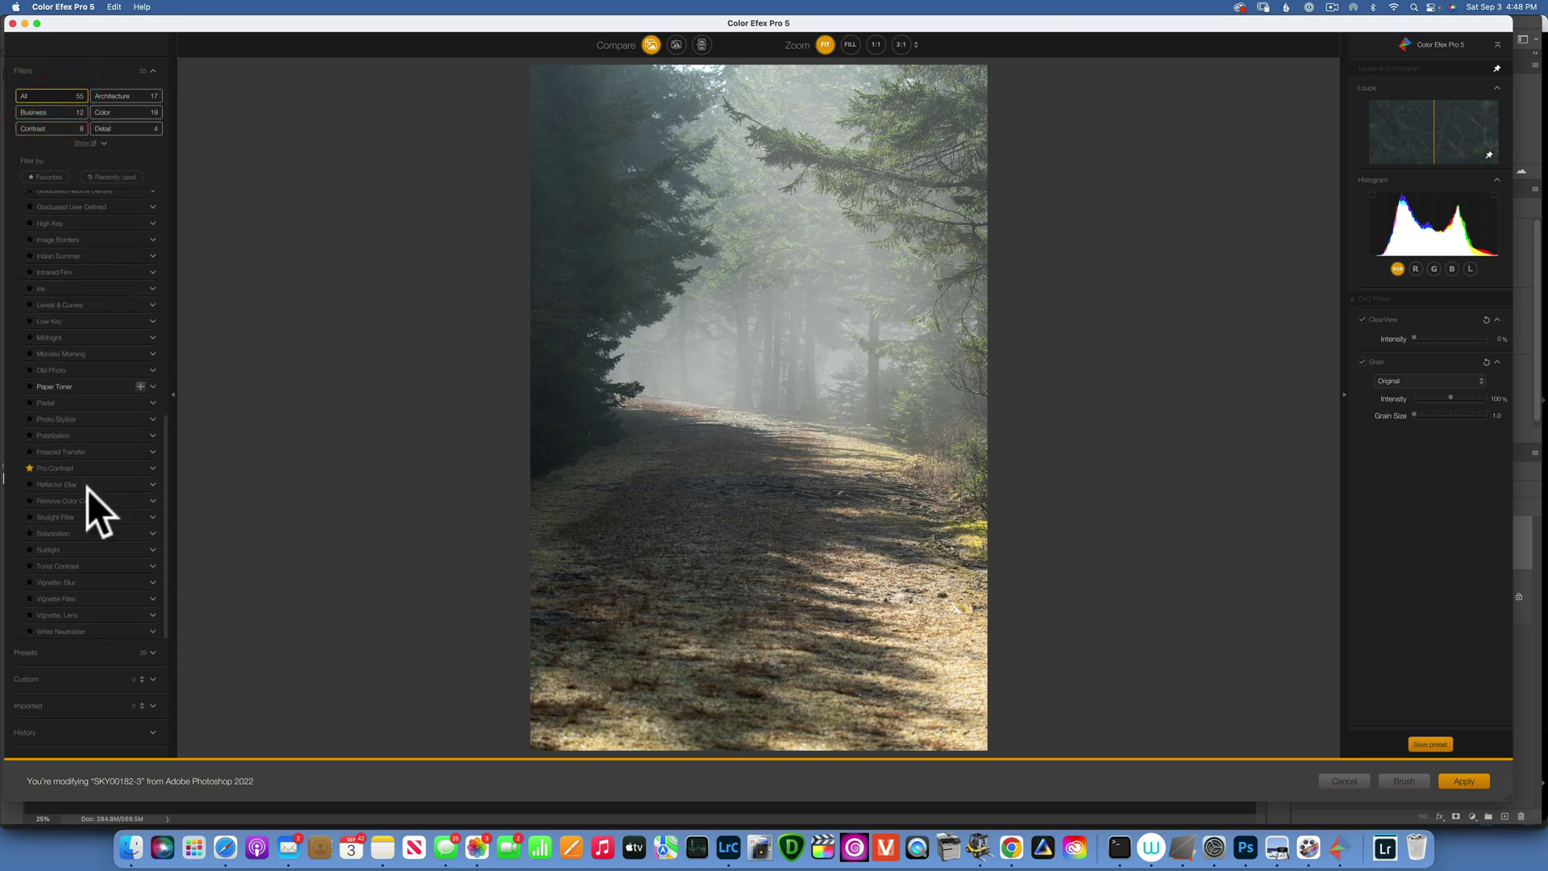
{"action": "left_click", "coordinate": [155, 650]}
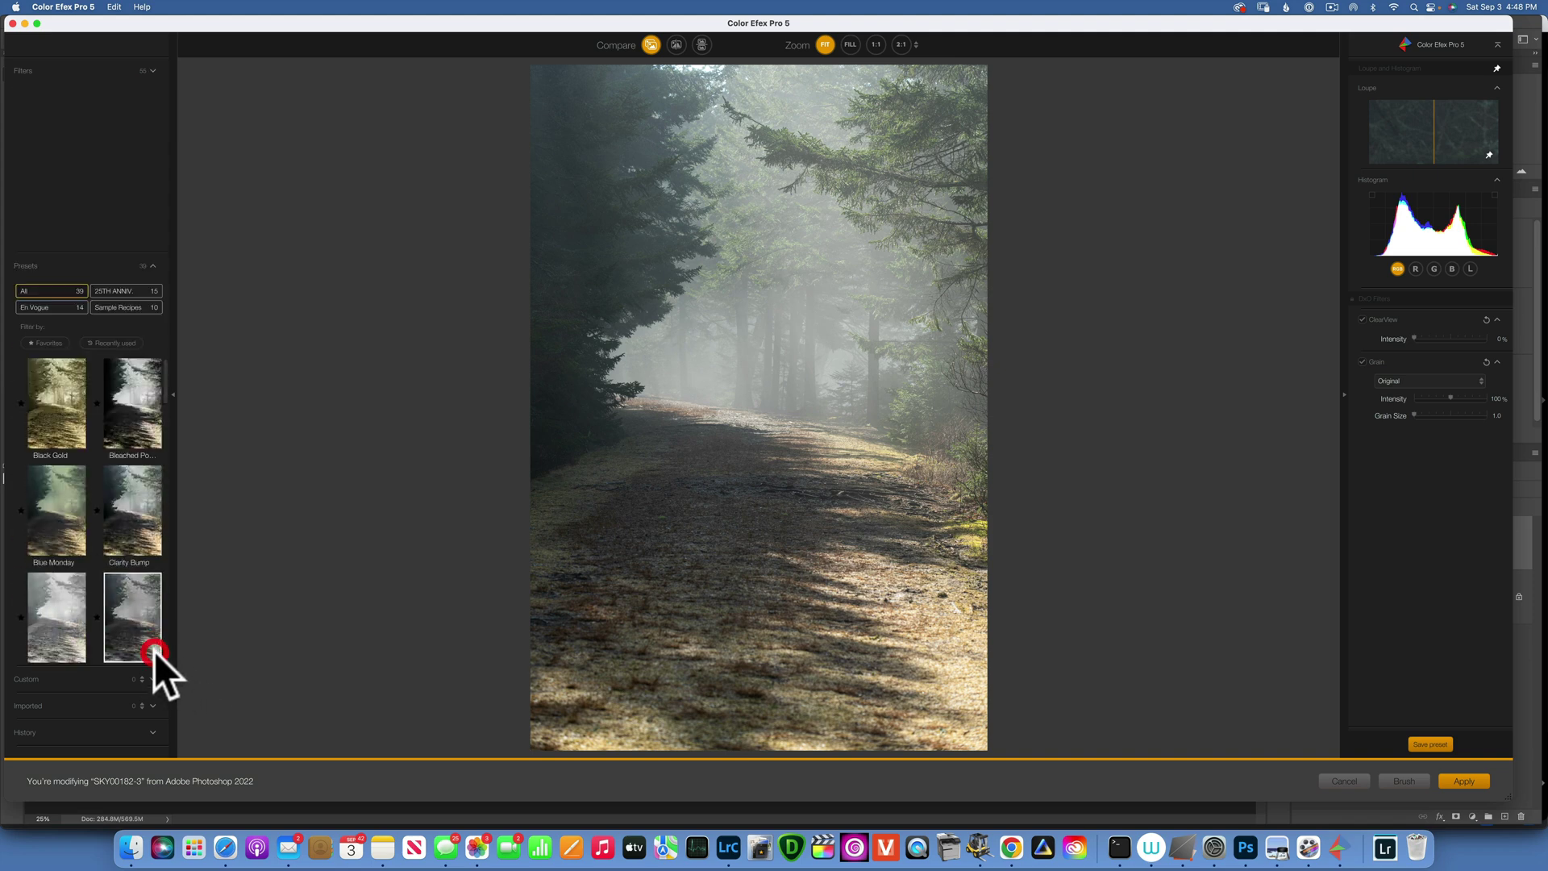
{"action": "scroll", "coordinate": [120, 502], "scroll_direction": "down", "scroll_amount": 15}
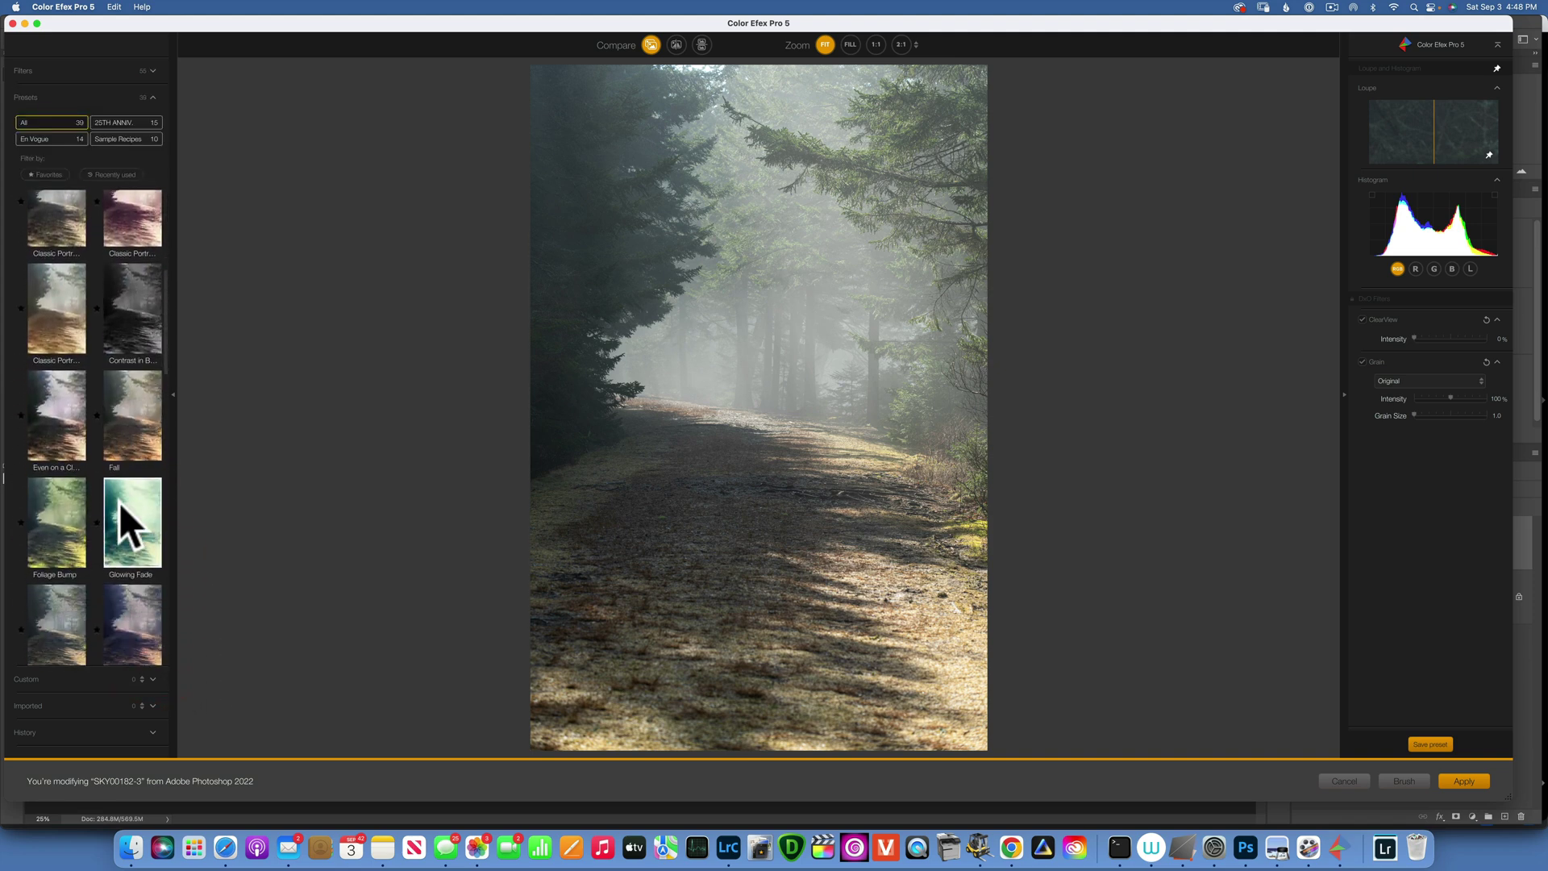
{"action": "scroll", "coordinate": [119, 502], "scroll_direction": "down", "scroll_amount": 10}
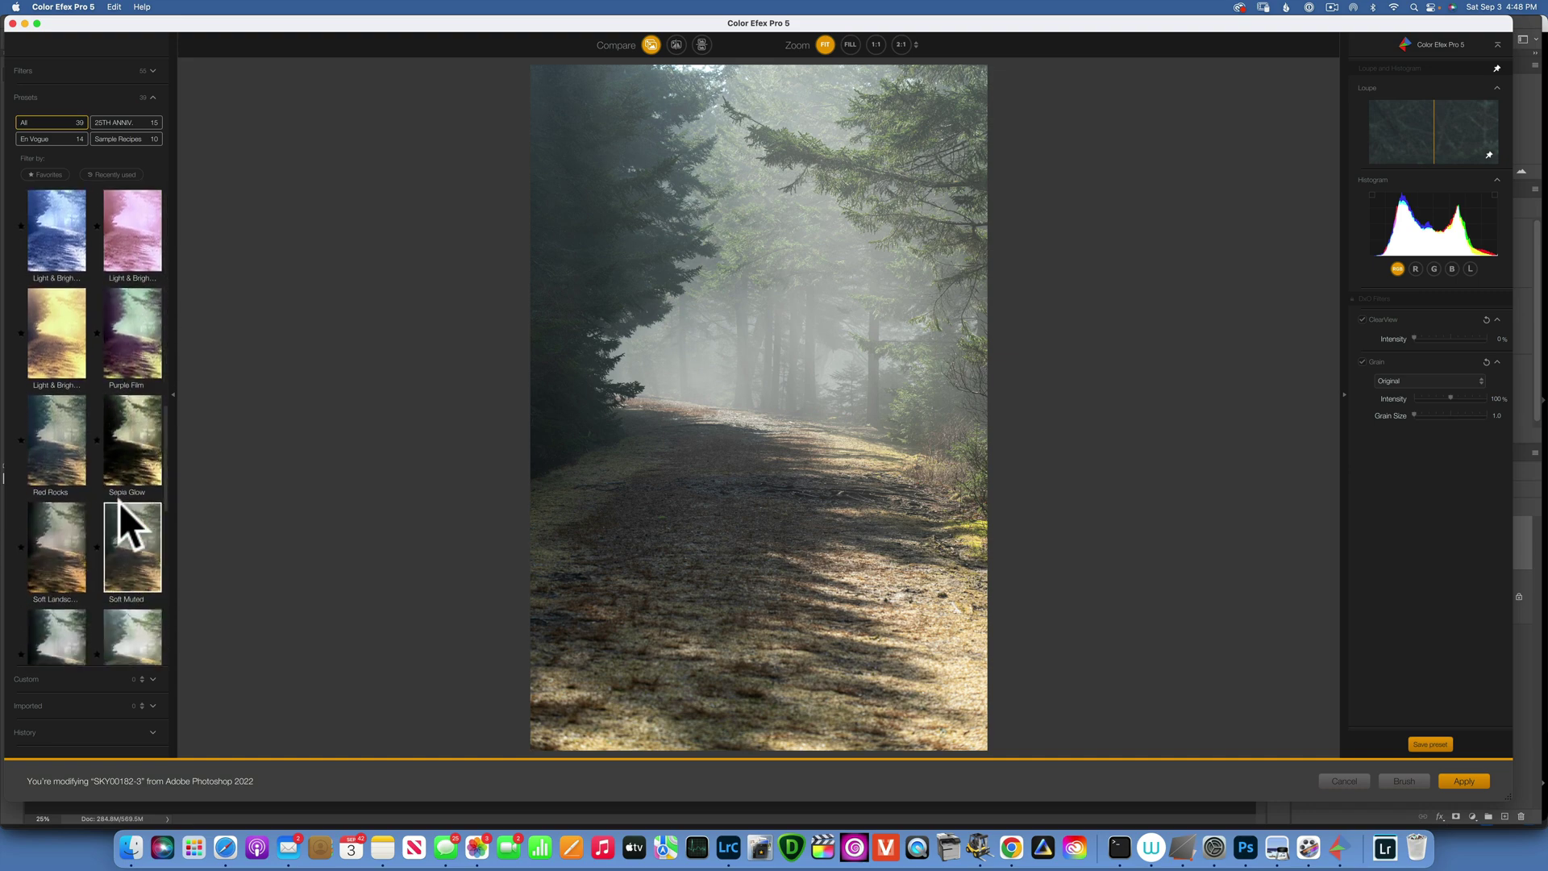
{"action": "scroll", "coordinate": [119, 501], "scroll_direction": "up", "scroll_amount": 10}
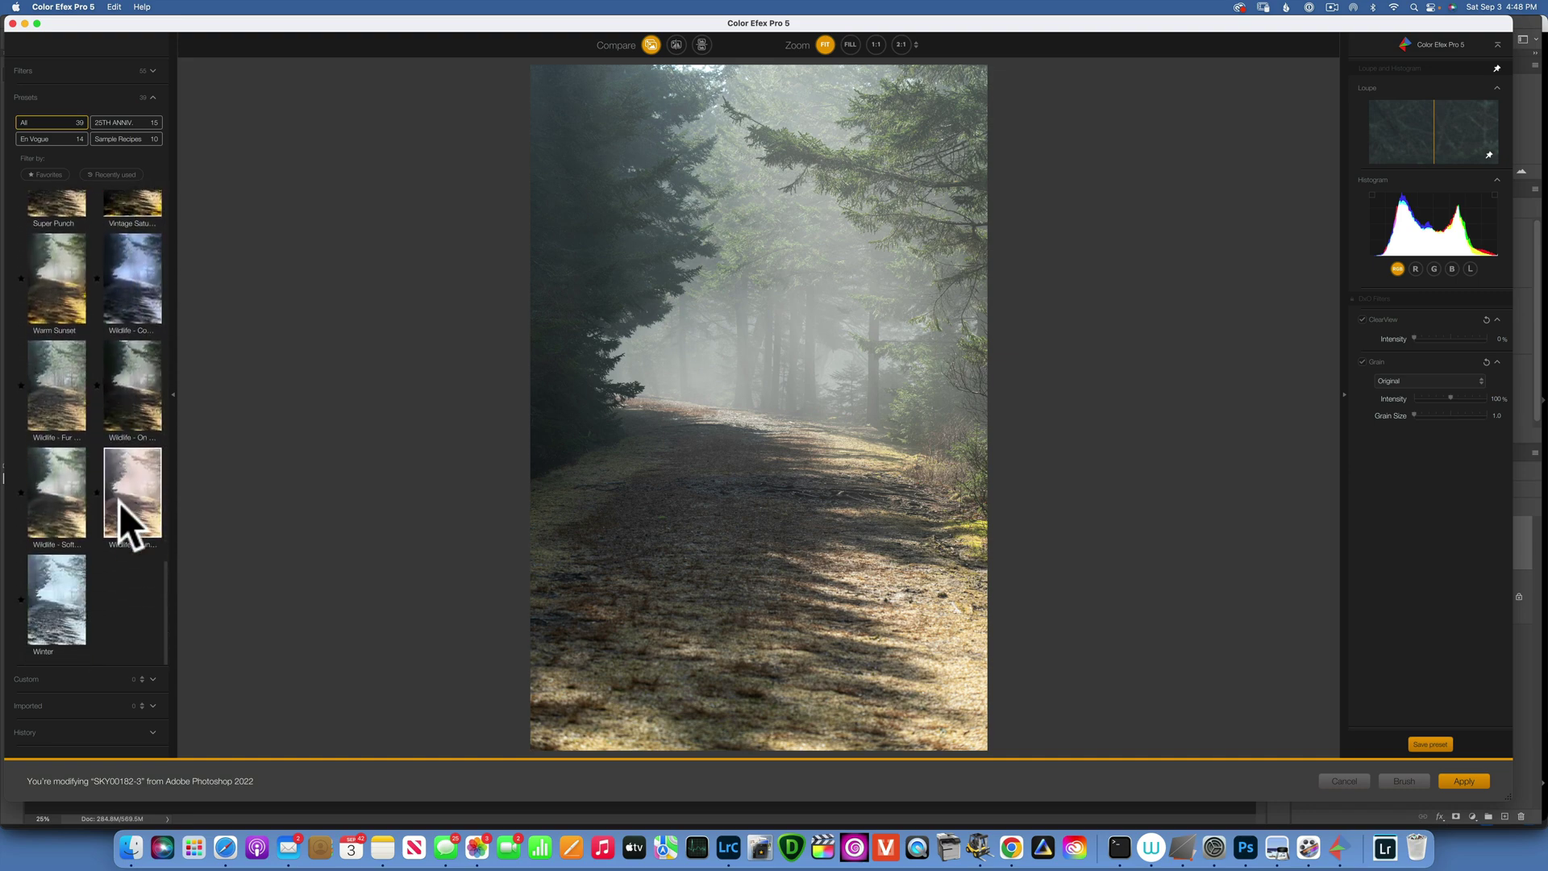
{"action": "scroll", "coordinate": [119, 501], "scroll_direction": "up", "scroll_amount": 6}
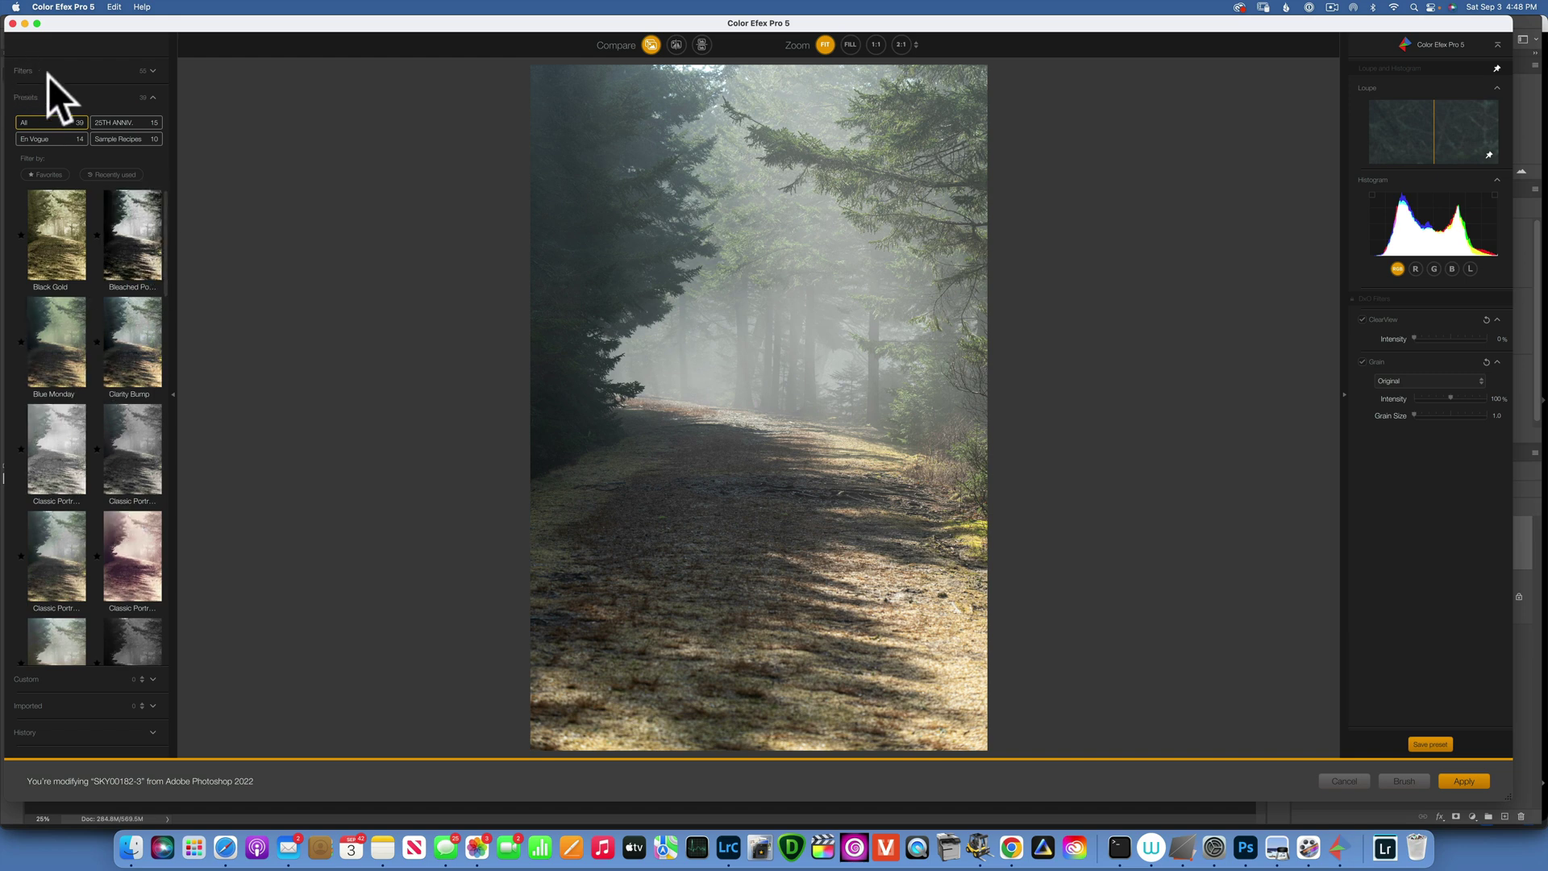
{"action": "left_click", "coordinate": [162, 72]}
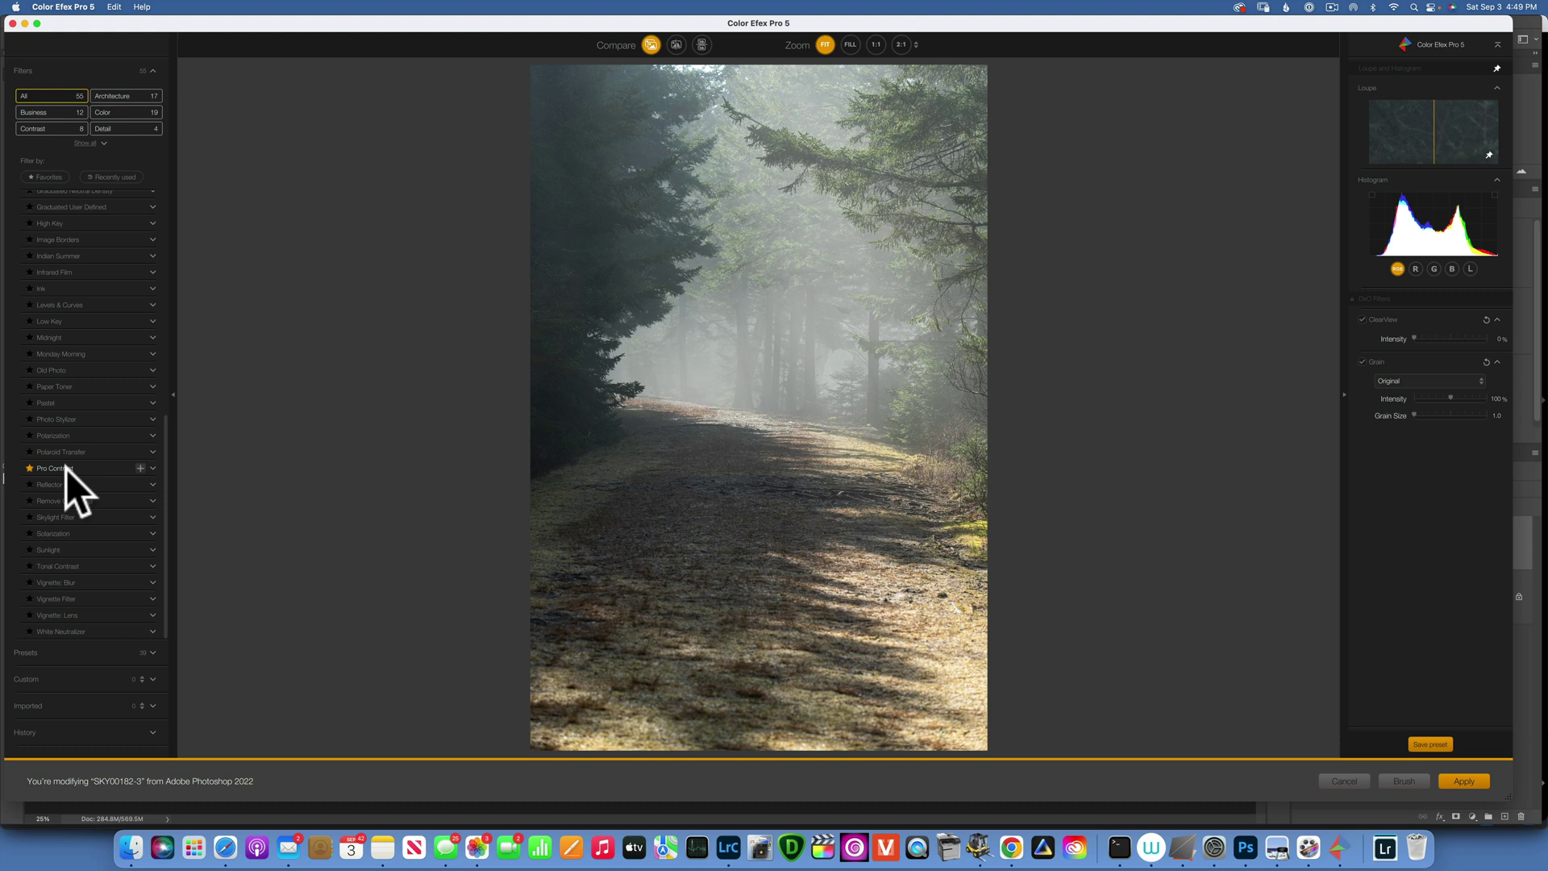
- Apply the Pro Contrast filter with Correct Color Cast at 80% and compare the image without and with it
{"action": "left_click", "coordinate": [66, 467]}
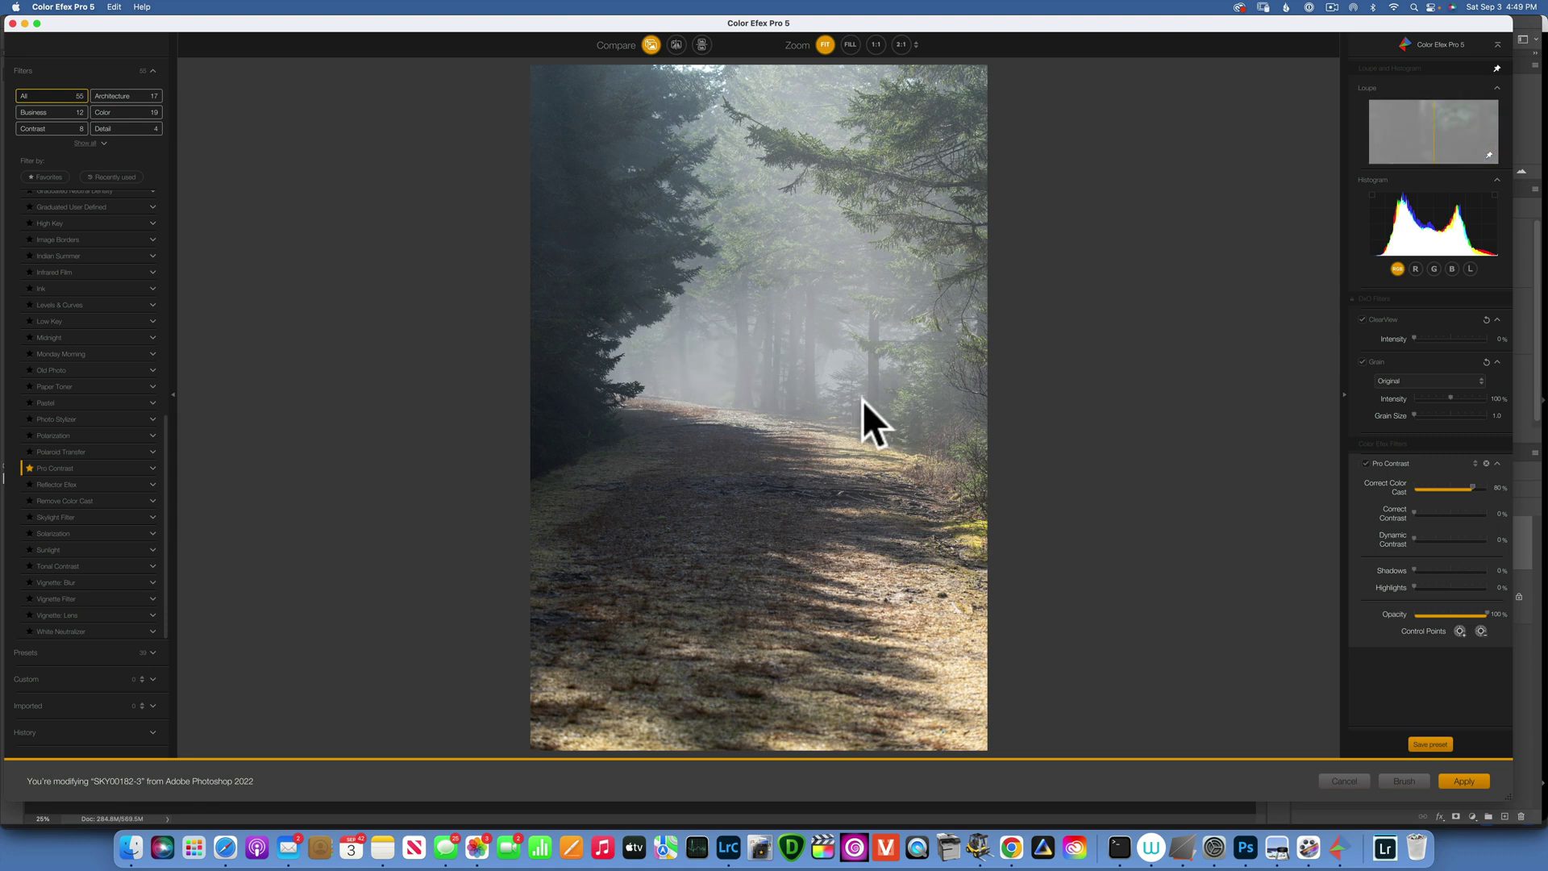
{"action": "left_click", "coordinate": [1365, 462]}
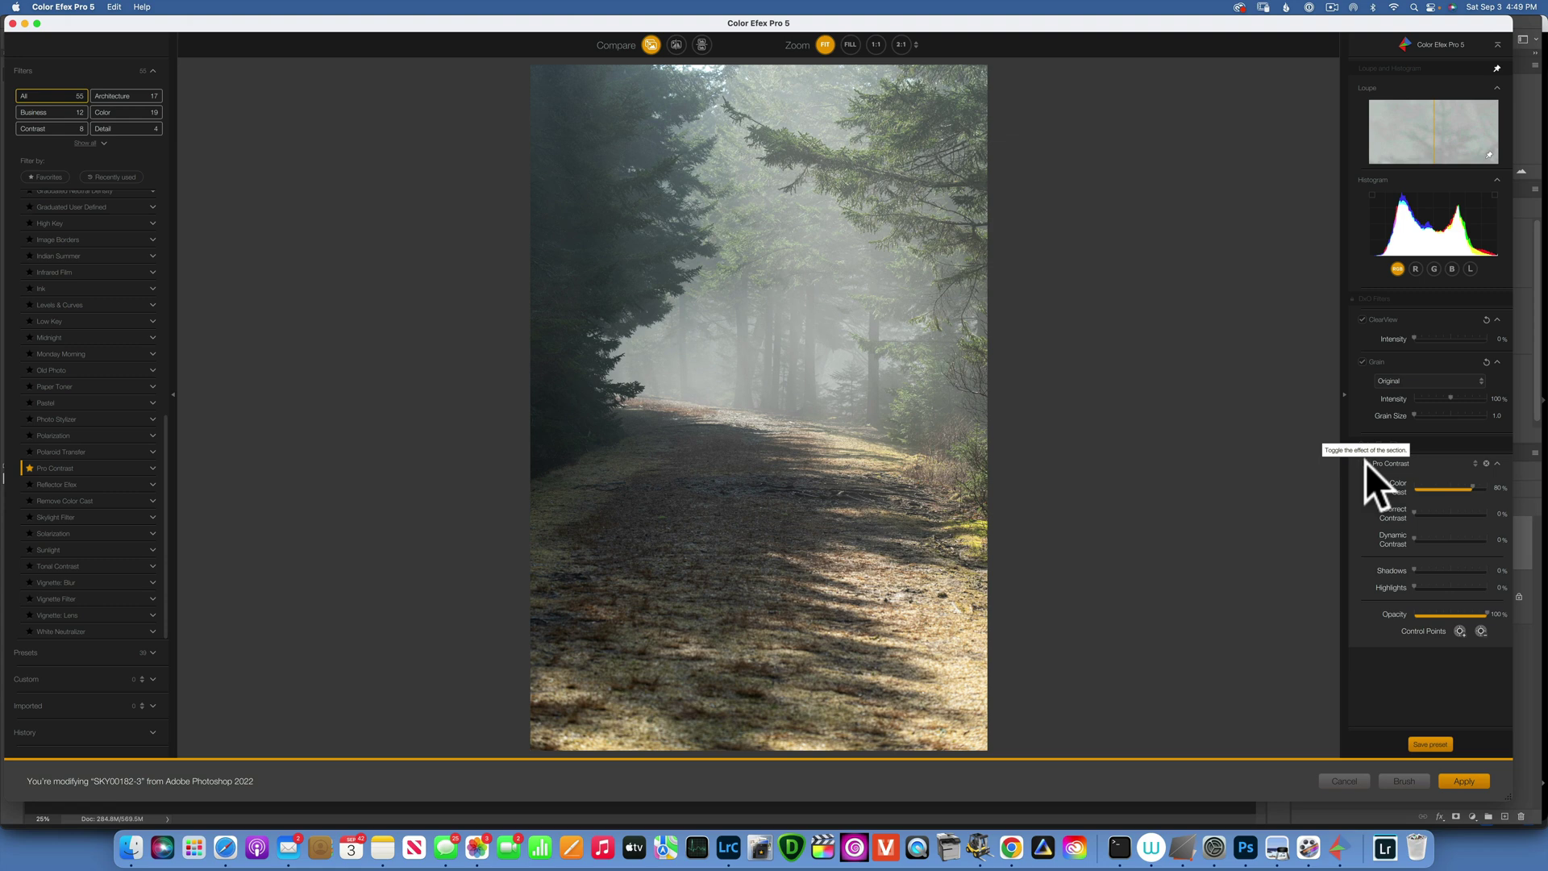
{"action": "left_click", "coordinate": [1365, 461]}
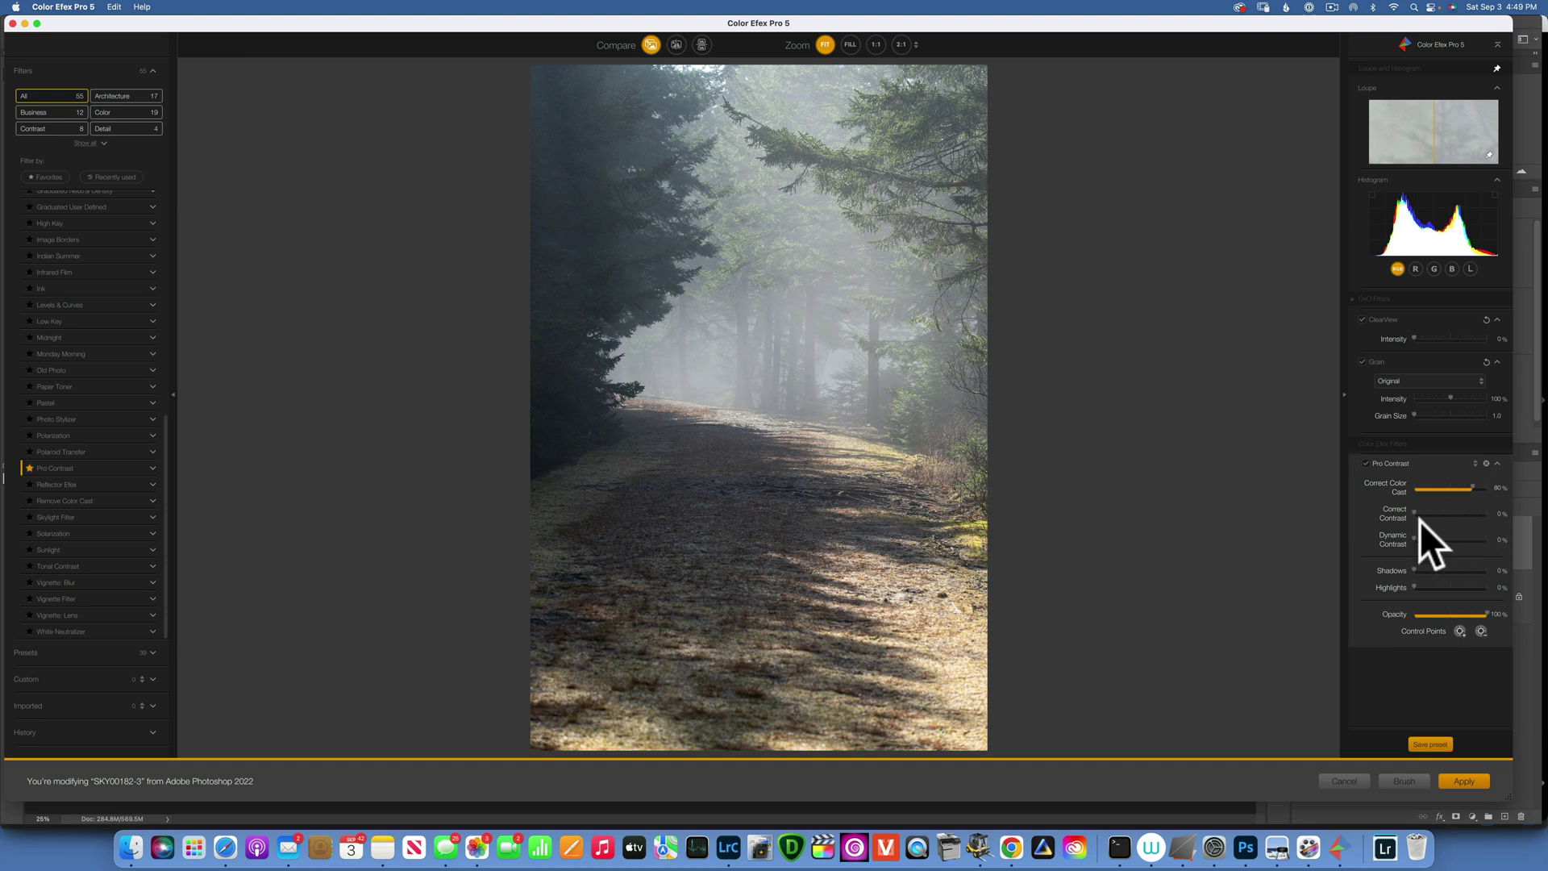
- Set Pro Contrast's Correct Contrast to 14% and Dynamic Contrast to 47%
{"action": "mouse_move", "coordinate": [1418, 513]}
{"action": "left_mouse_down"}
{"action": "mouse_move", "coordinate": [1437, 514]}
{"action": "mouse_move", "coordinate": [1418, 506]}
{"action": "left_mouse_up"}
{"action": "left_click_drag", "start_coordinate": [1425, 506], "coordinate": [1427, 505]}
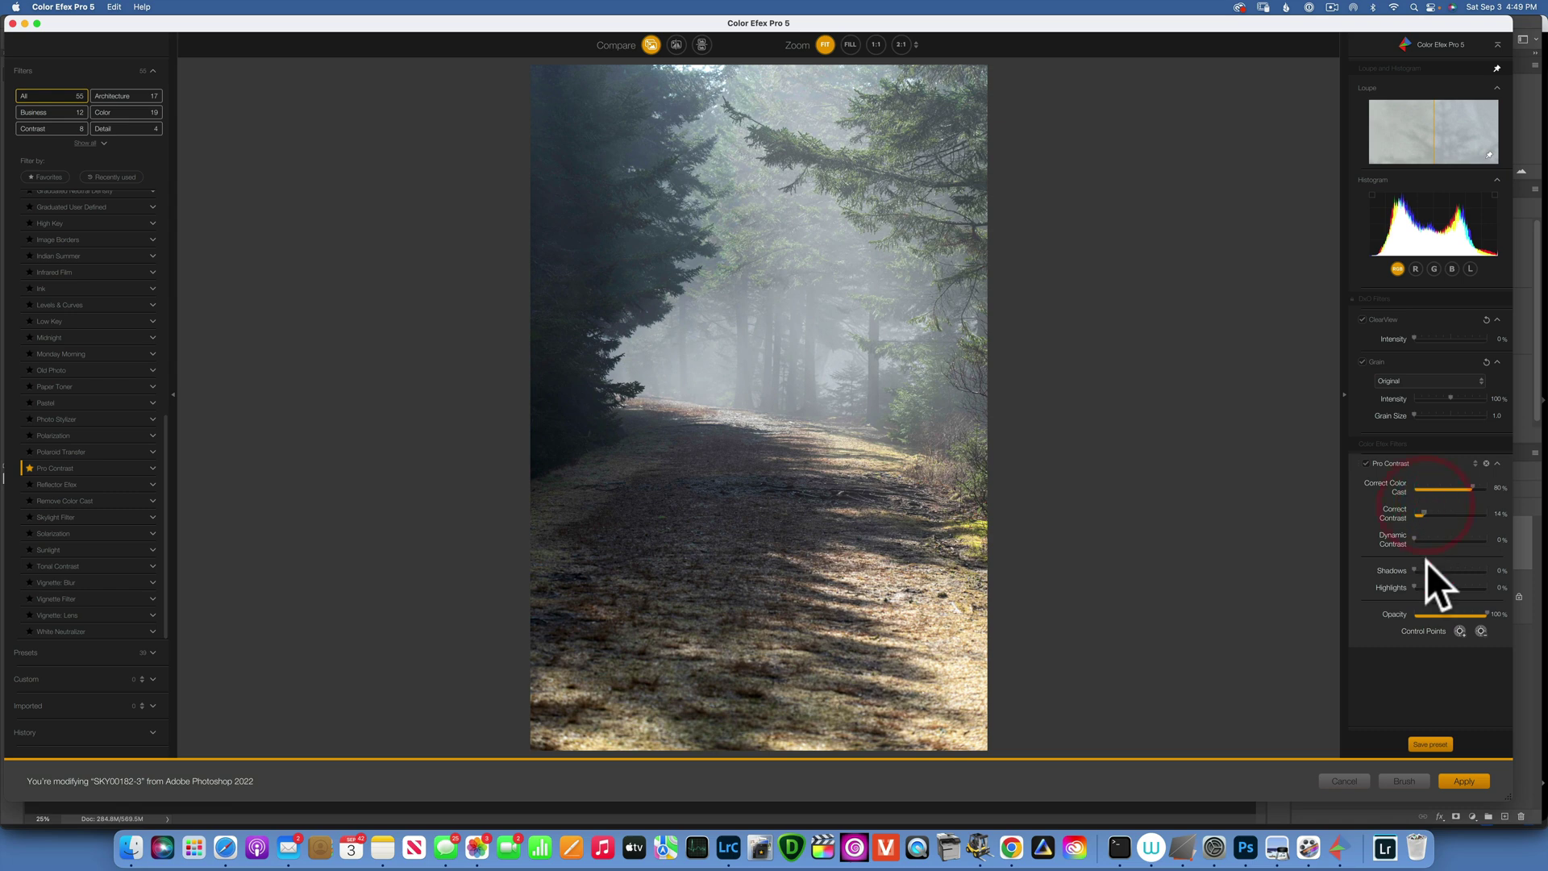
{"action": "mouse_move", "coordinate": [1419, 537]}
{"action": "left_mouse_down"}
{"action": "mouse_move", "coordinate": [1450, 538]}
{"action": "mouse_move", "coordinate": [1404, 522]}
{"action": "left_mouse_up"}
{"action": "double_click", "coordinate": [1412, 532]}
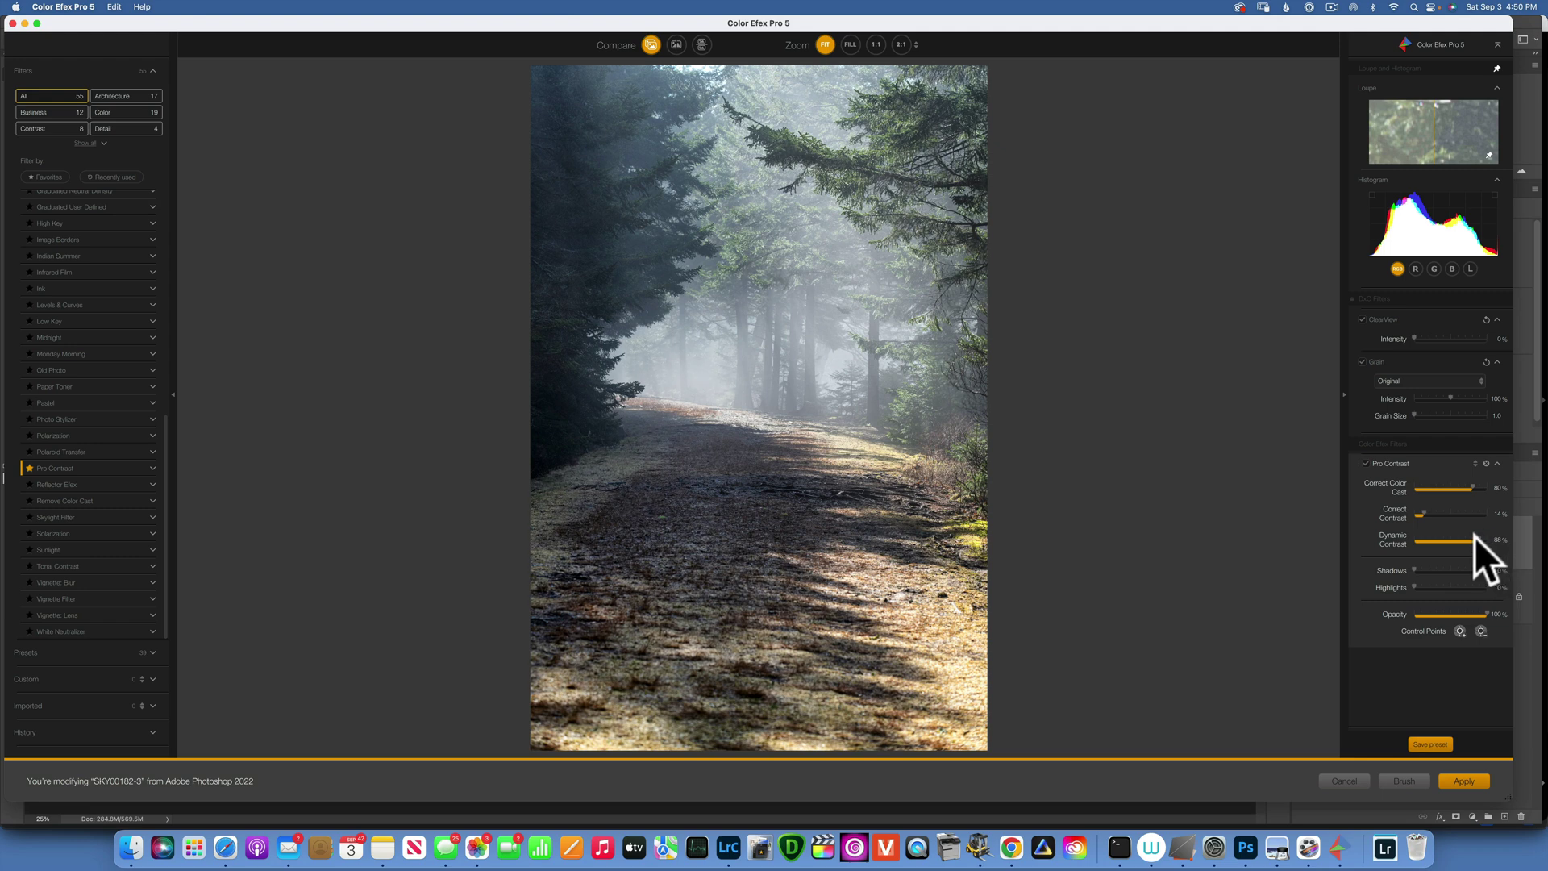
{"action": "left_click_drag", "start_coordinate": [1477, 537], "coordinate": [1449, 534]}
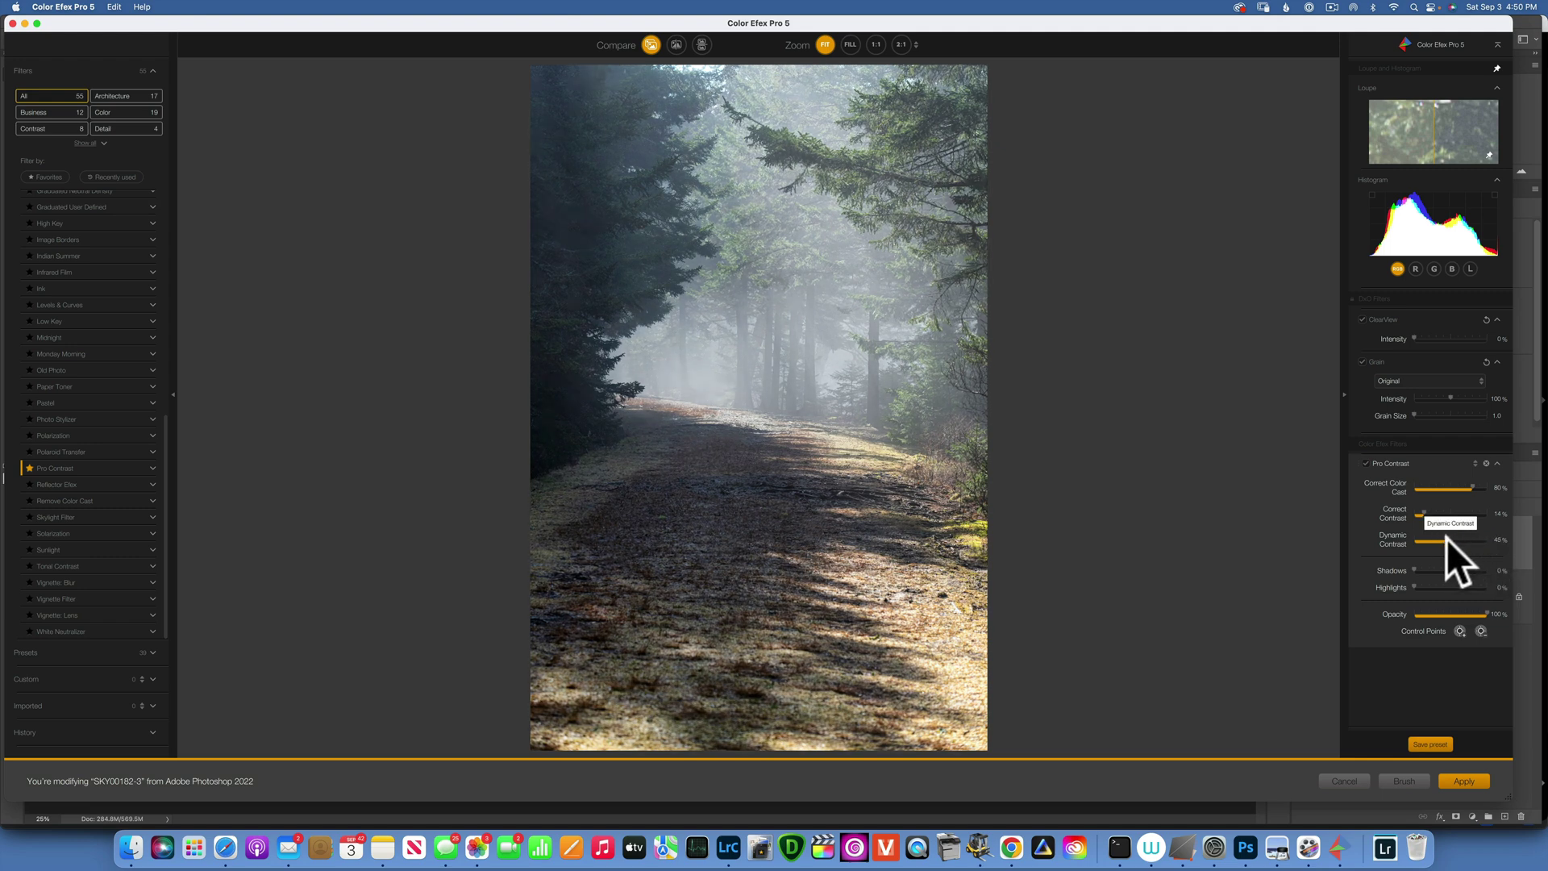
{"action": "left_click_drag", "start_coordinate": [1445, 538], "coordinate": [1445, 539]}
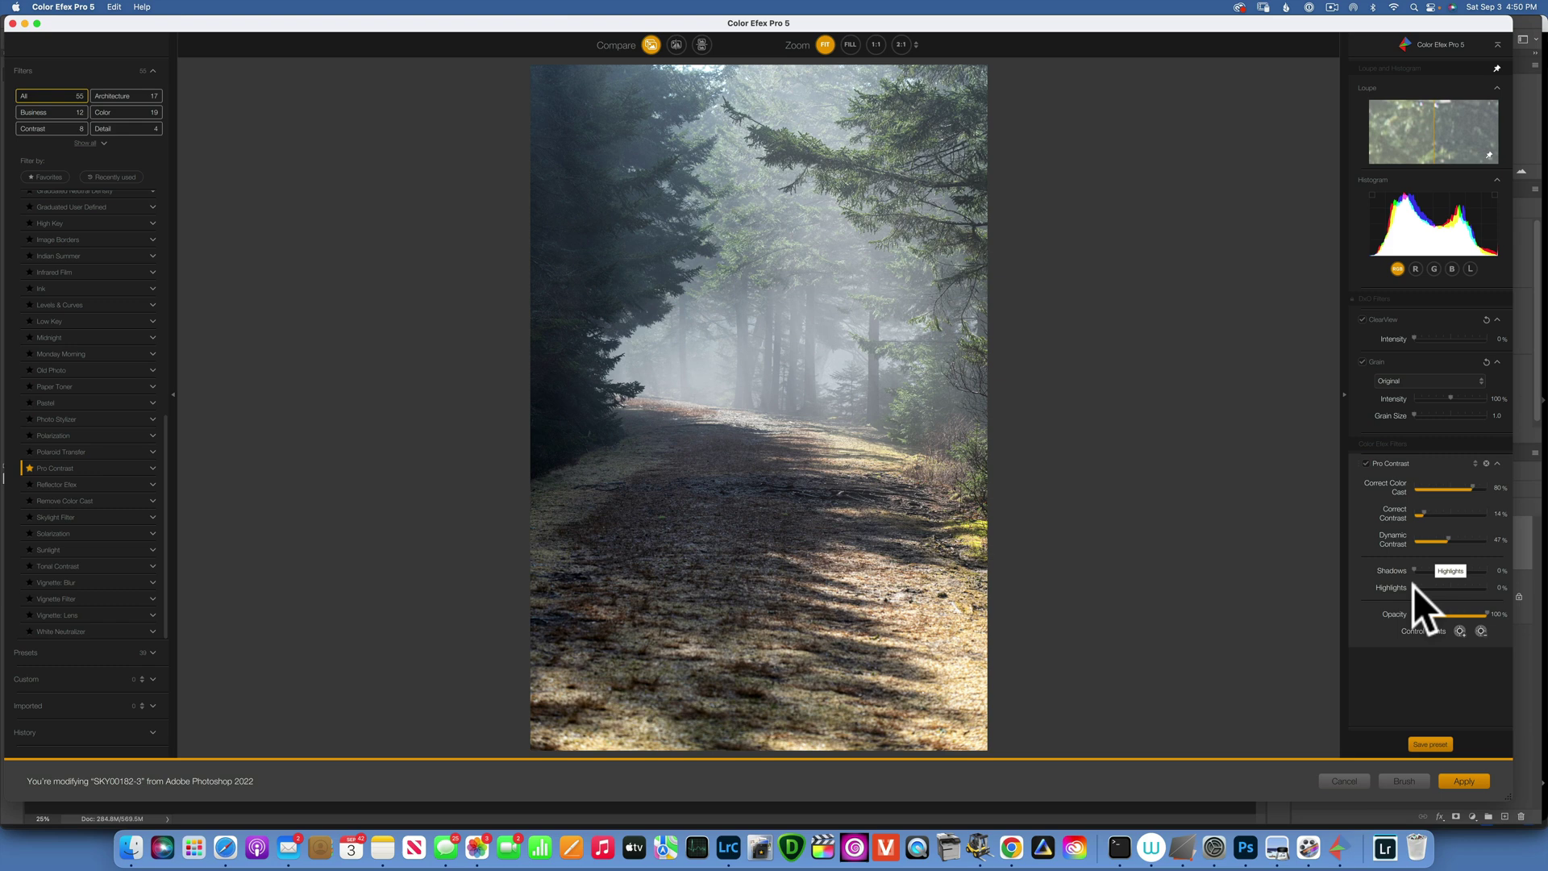
- Set Pro Contrast's Highlights protection to about 68% and switch the filter off to preview the image without it
{"action": "left_click", "coordinate": [1471, 591]}
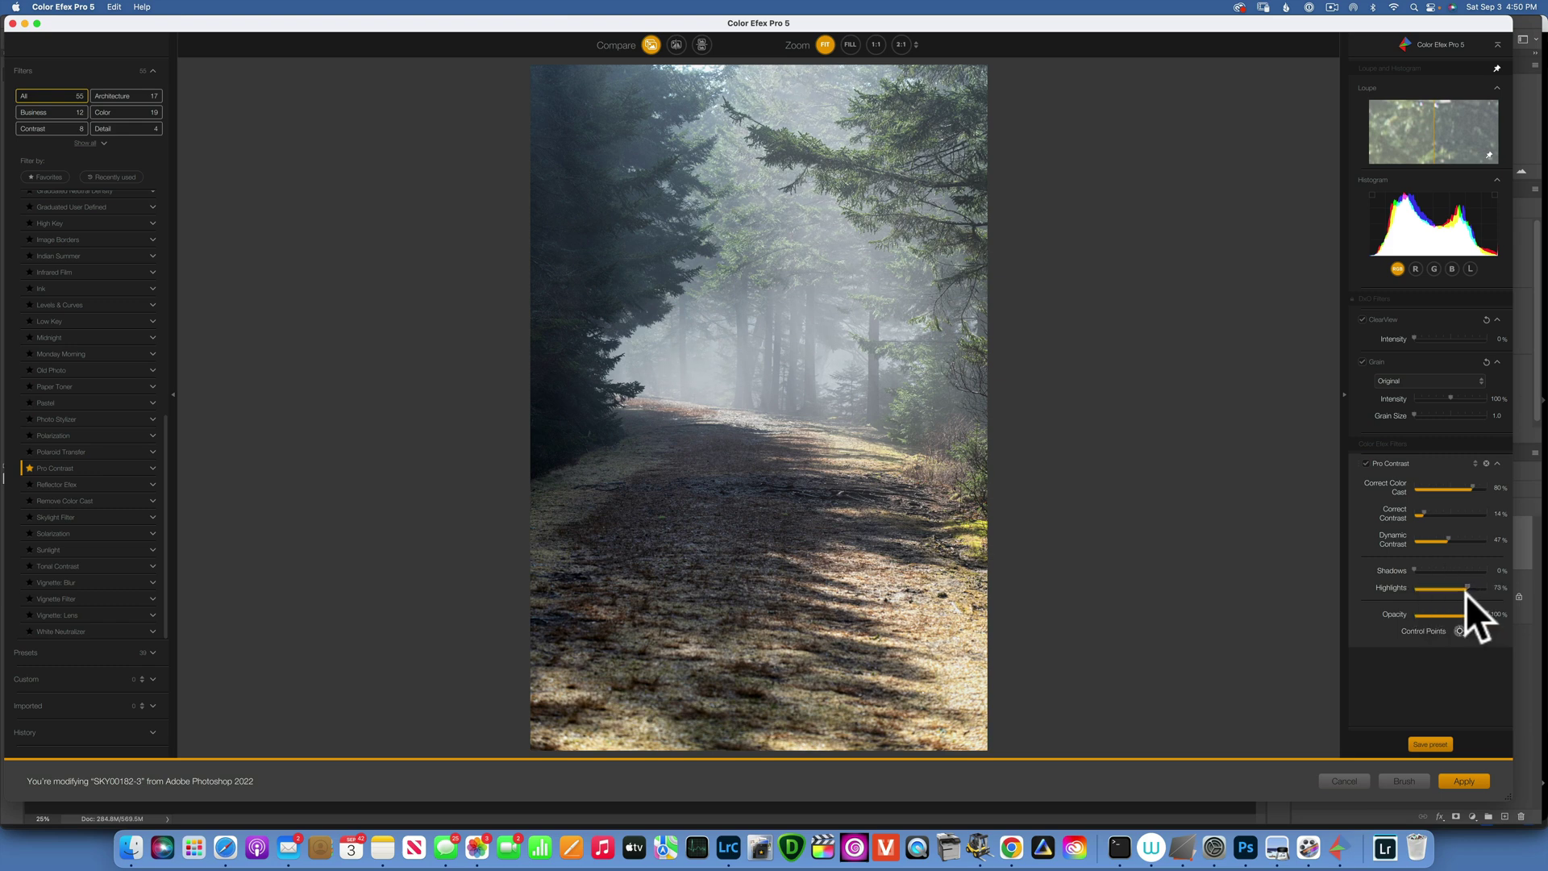
{"action": "left_click", "coordinate": [1460, 591]}
{"action": "left_click", "coordinate": [1368, 461]}
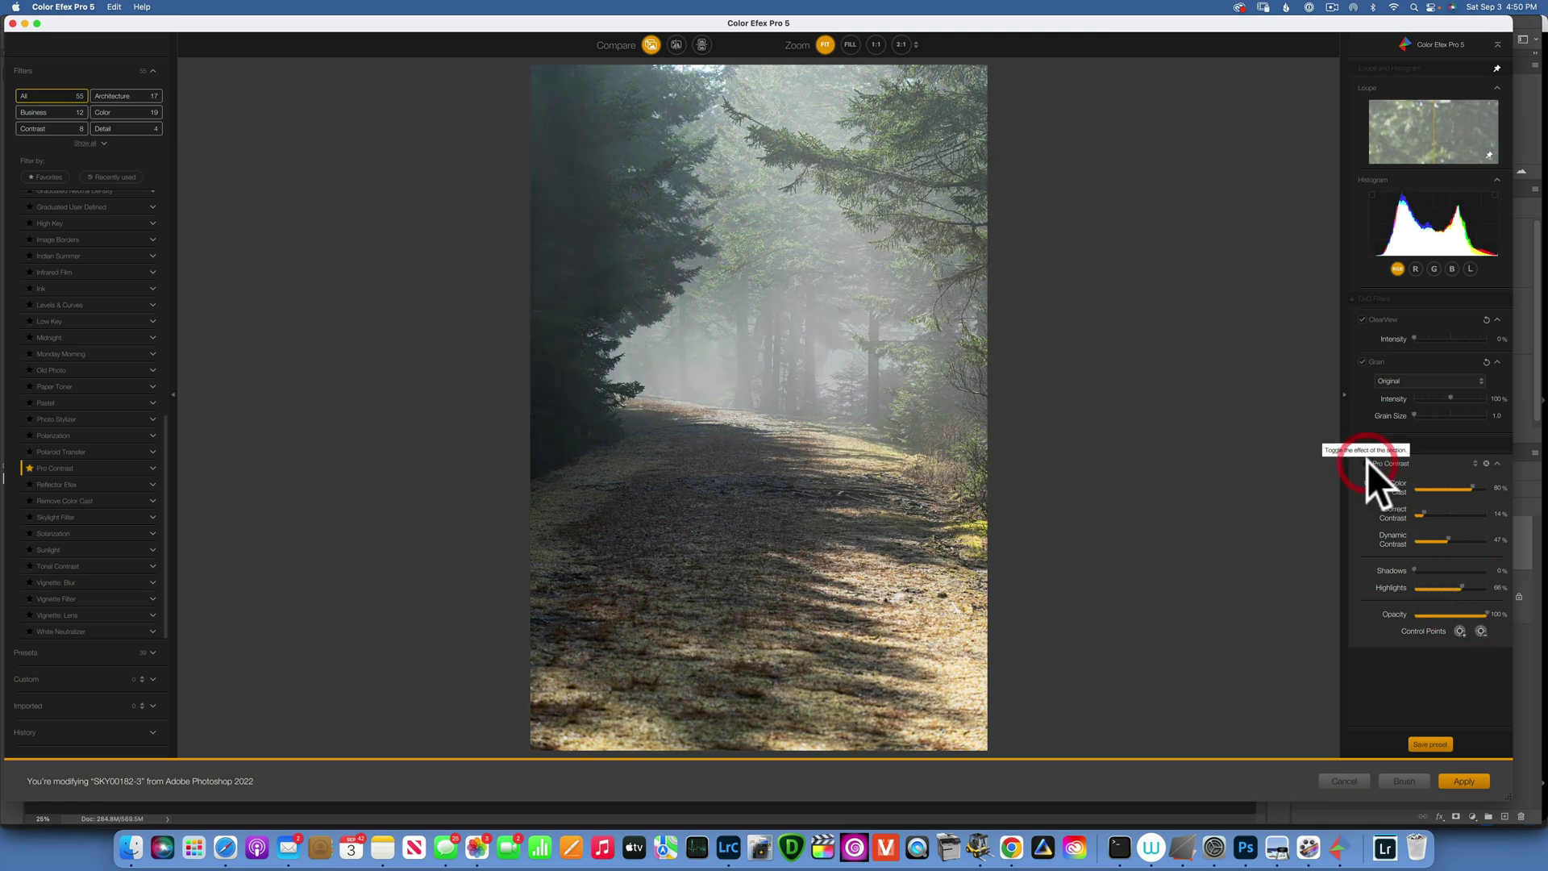
- Switch the Pro Contrast filter back on and add a Bi-Color Filters filter to the stack
{"action": "left_click", "coordinate": [1367, 462]}
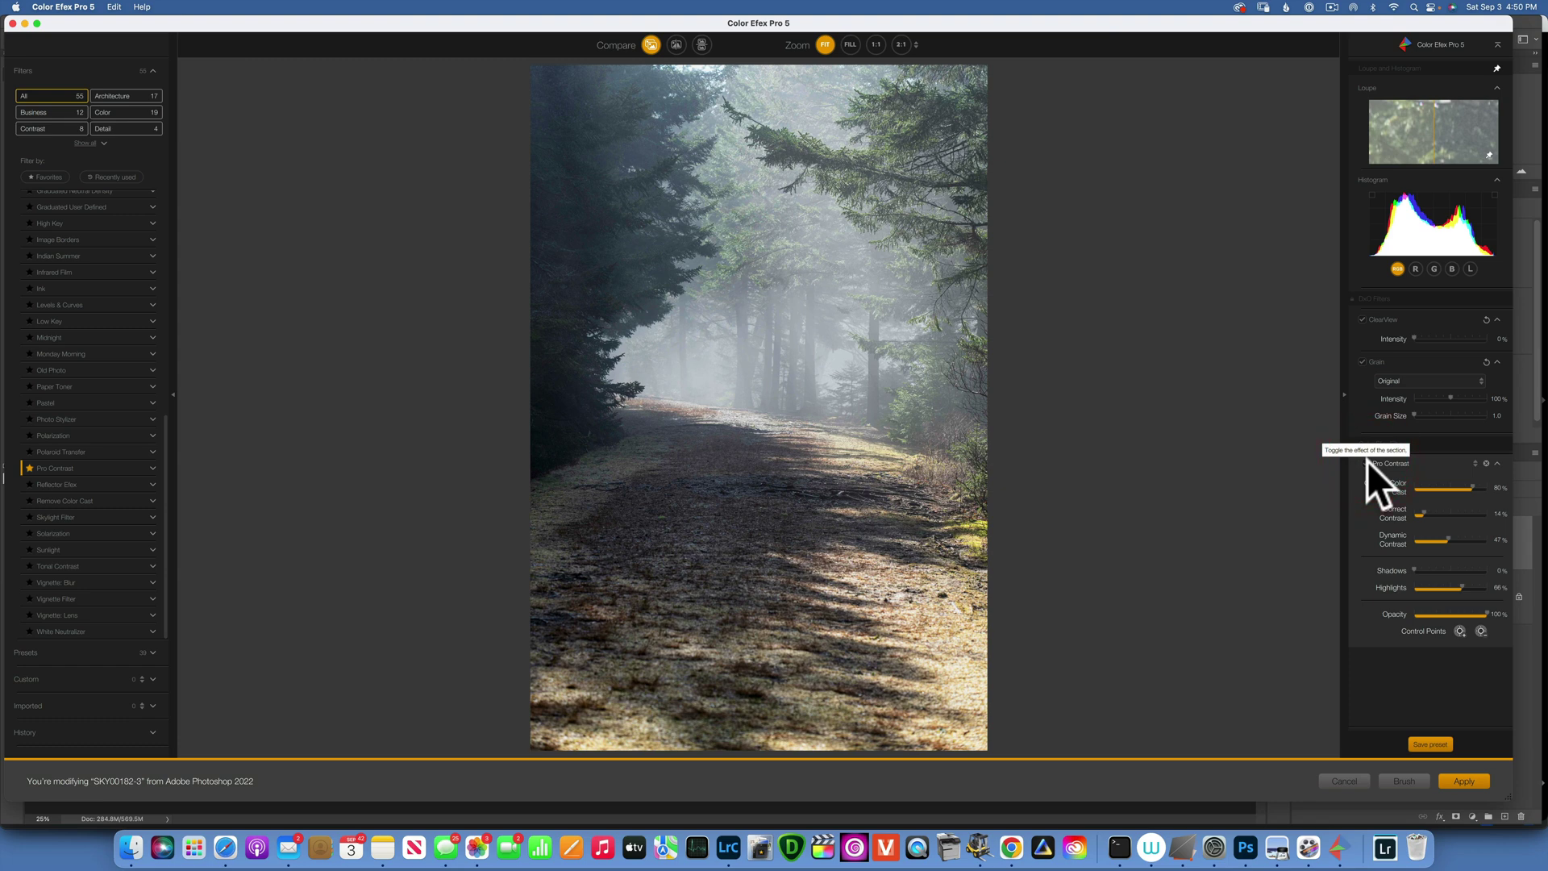
{"action": "scroll", "coordinate": [129, 302], "scroll_direction": "up", "scroll_amount": 2}
{"action": "scroll", "coordinate": [129, 303], "scroll_direction": "up", "scroll_amount": 10}
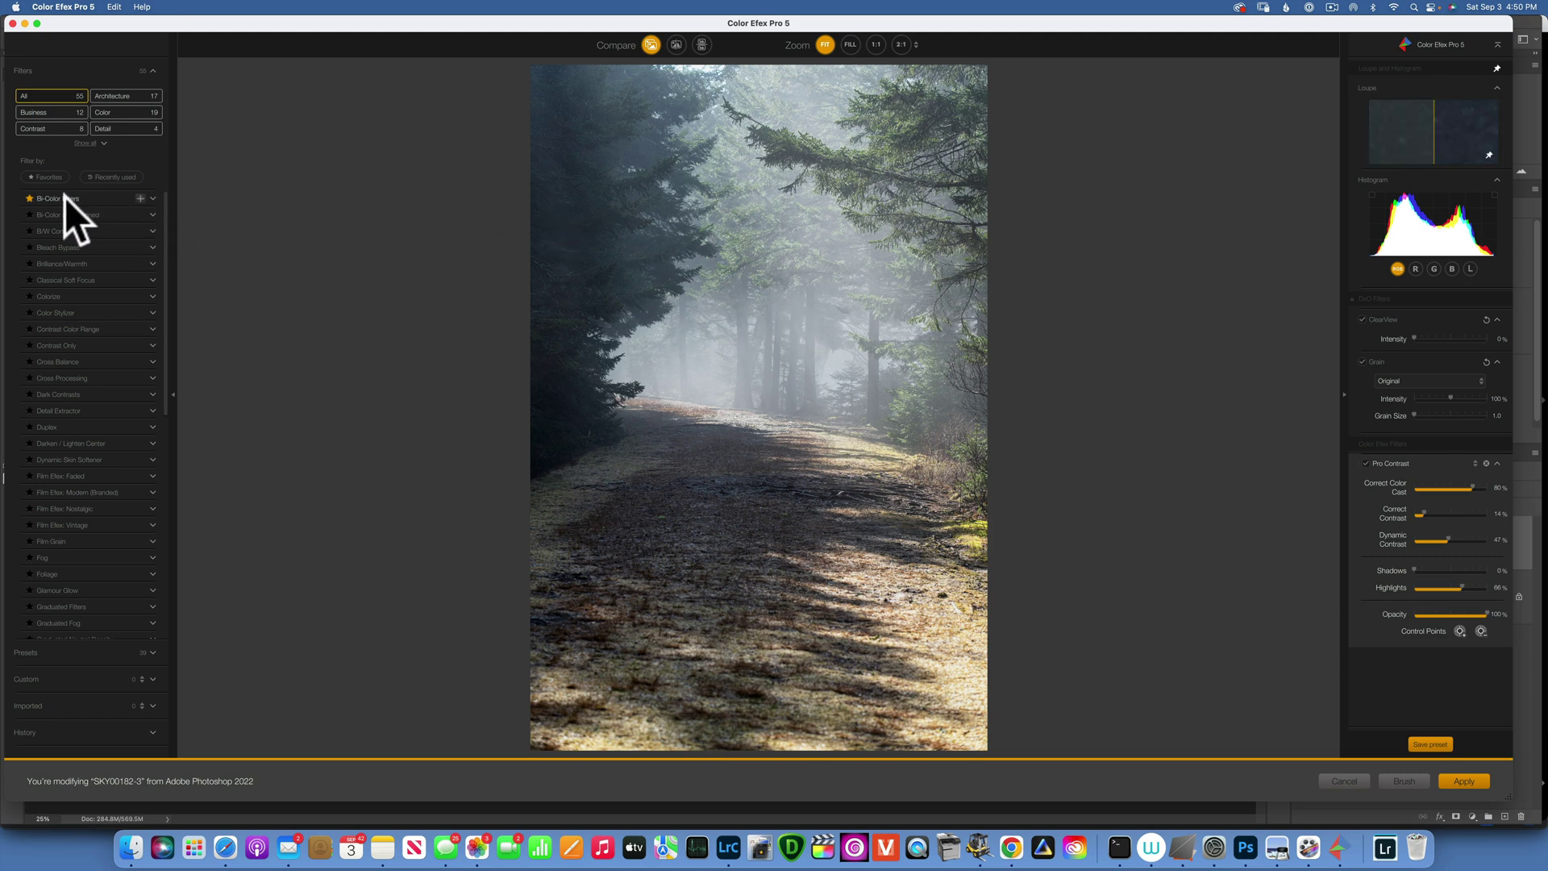
{"action": "left_click", "coordinate": [142, 197]}
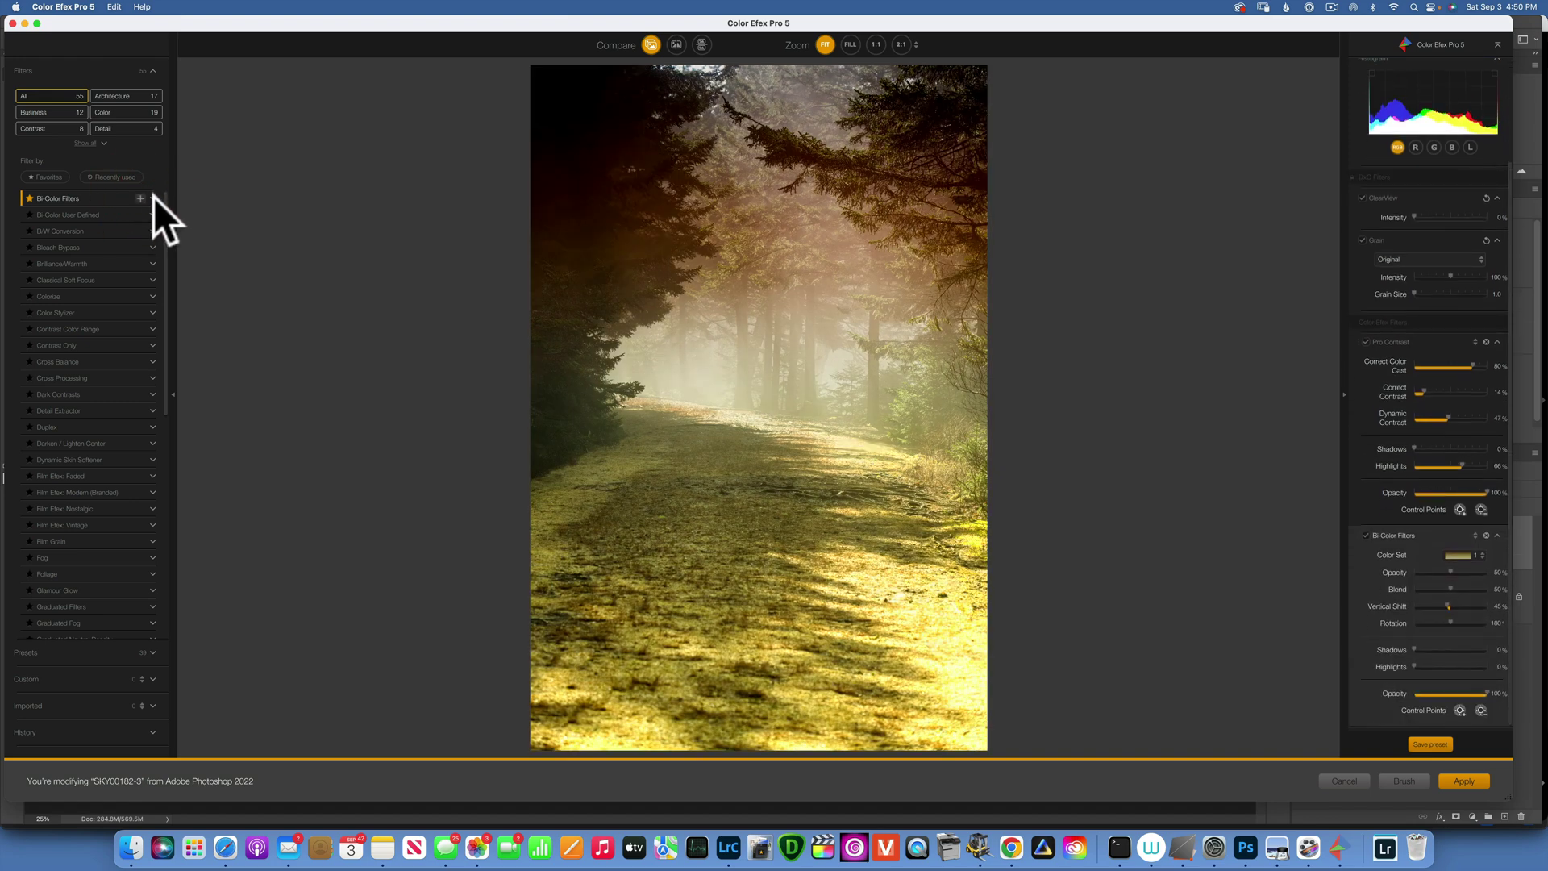
- Try the Bi-Color Filters presets, including 04 - Moss, and settle on 02 - Cool/W…
{"action": "left_click", "coordinate": [153, 198]}
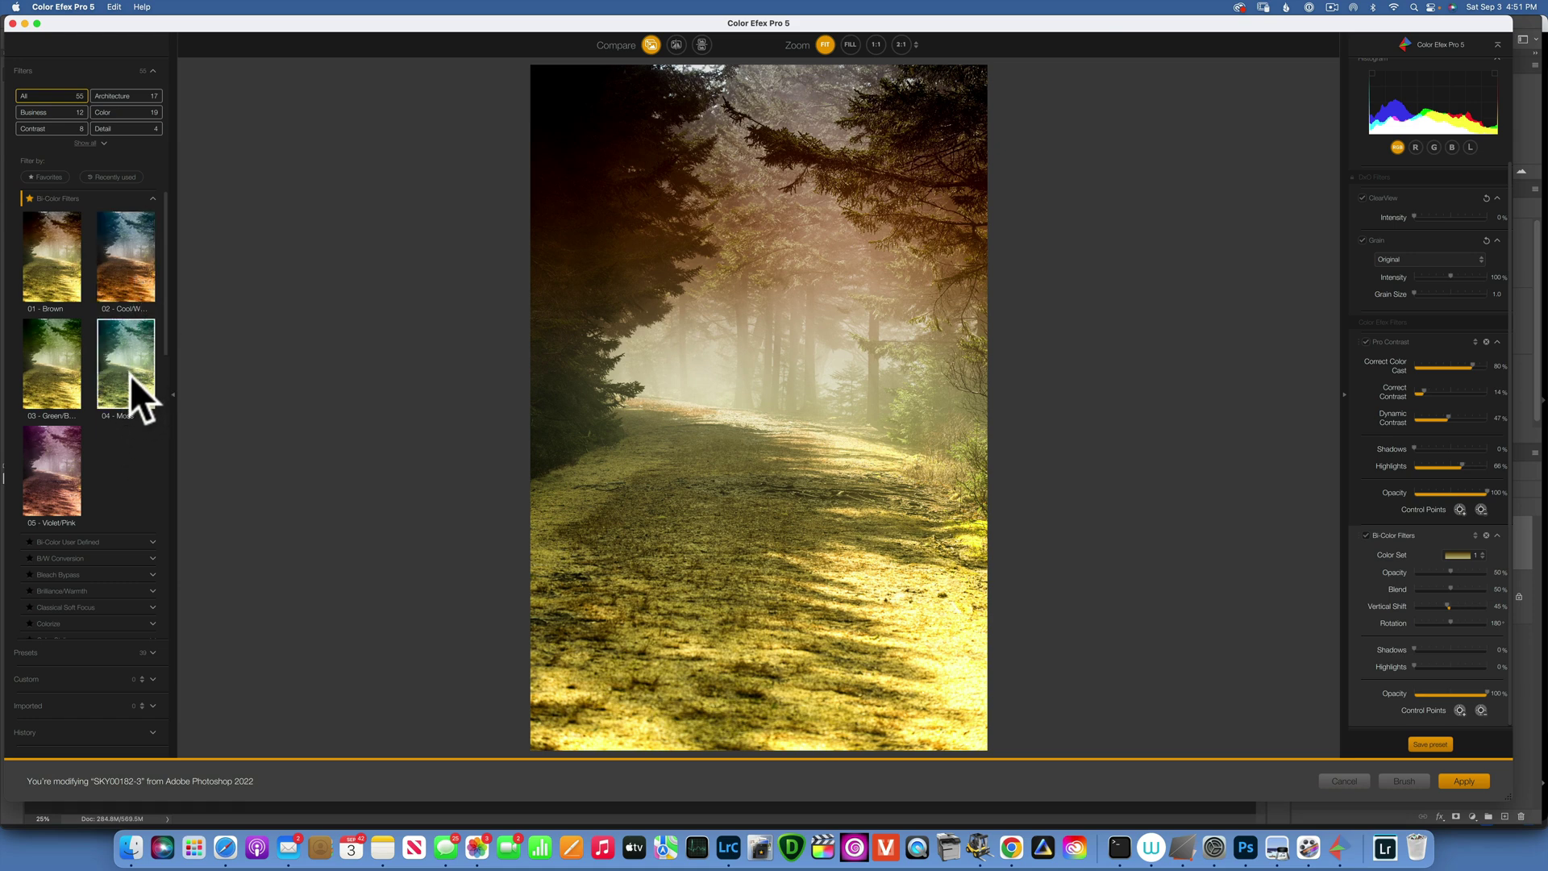
{"action": "left_click", "coordinate": [128, 245]}
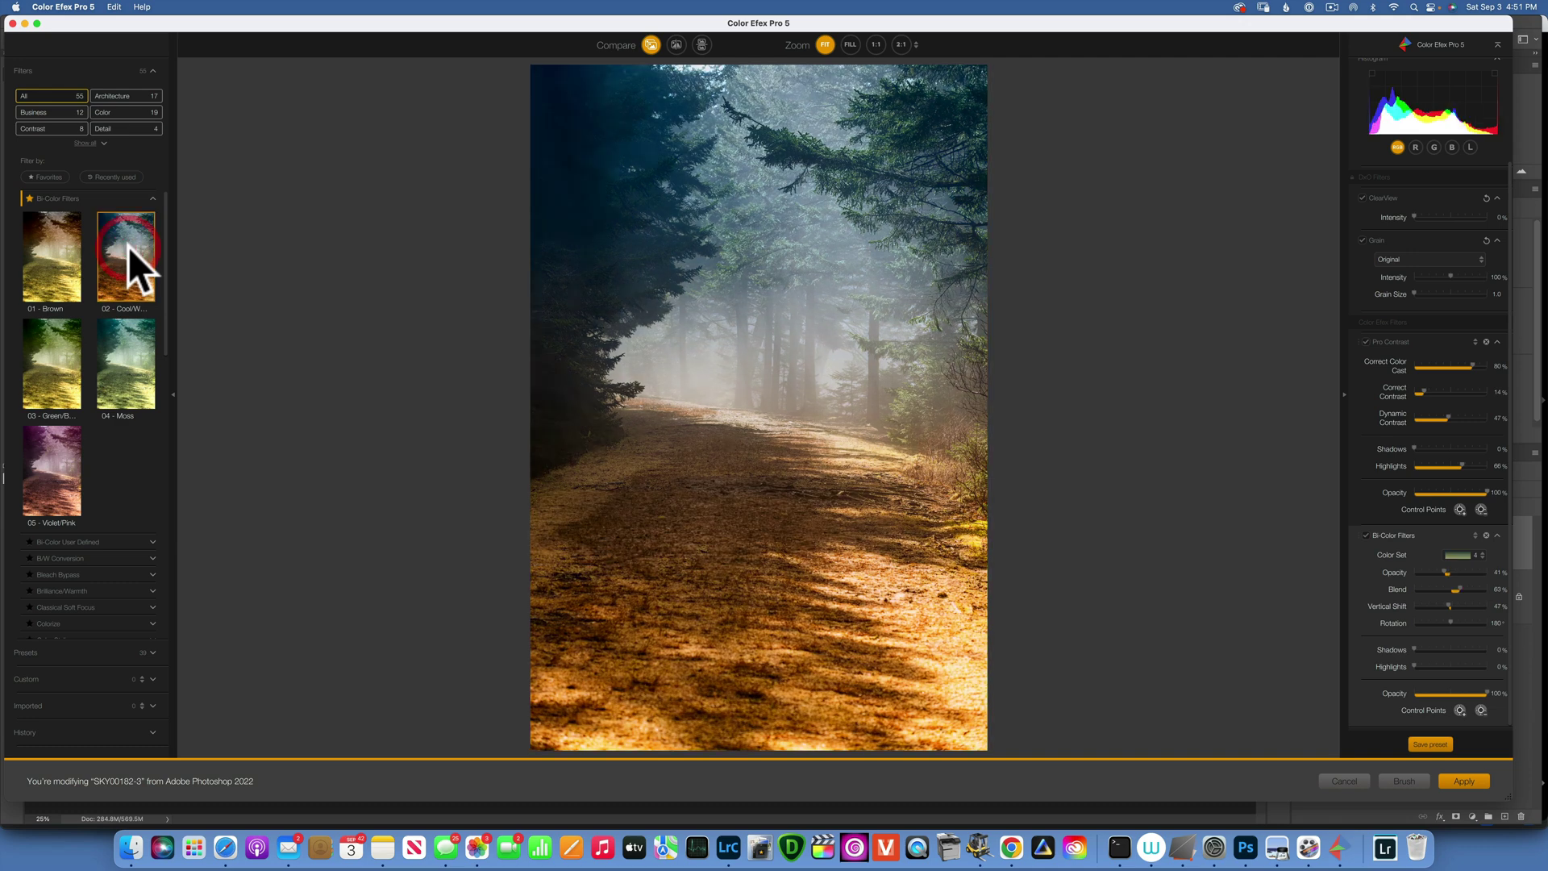
{"action": "left_click", "coordinate": [127, 364]}
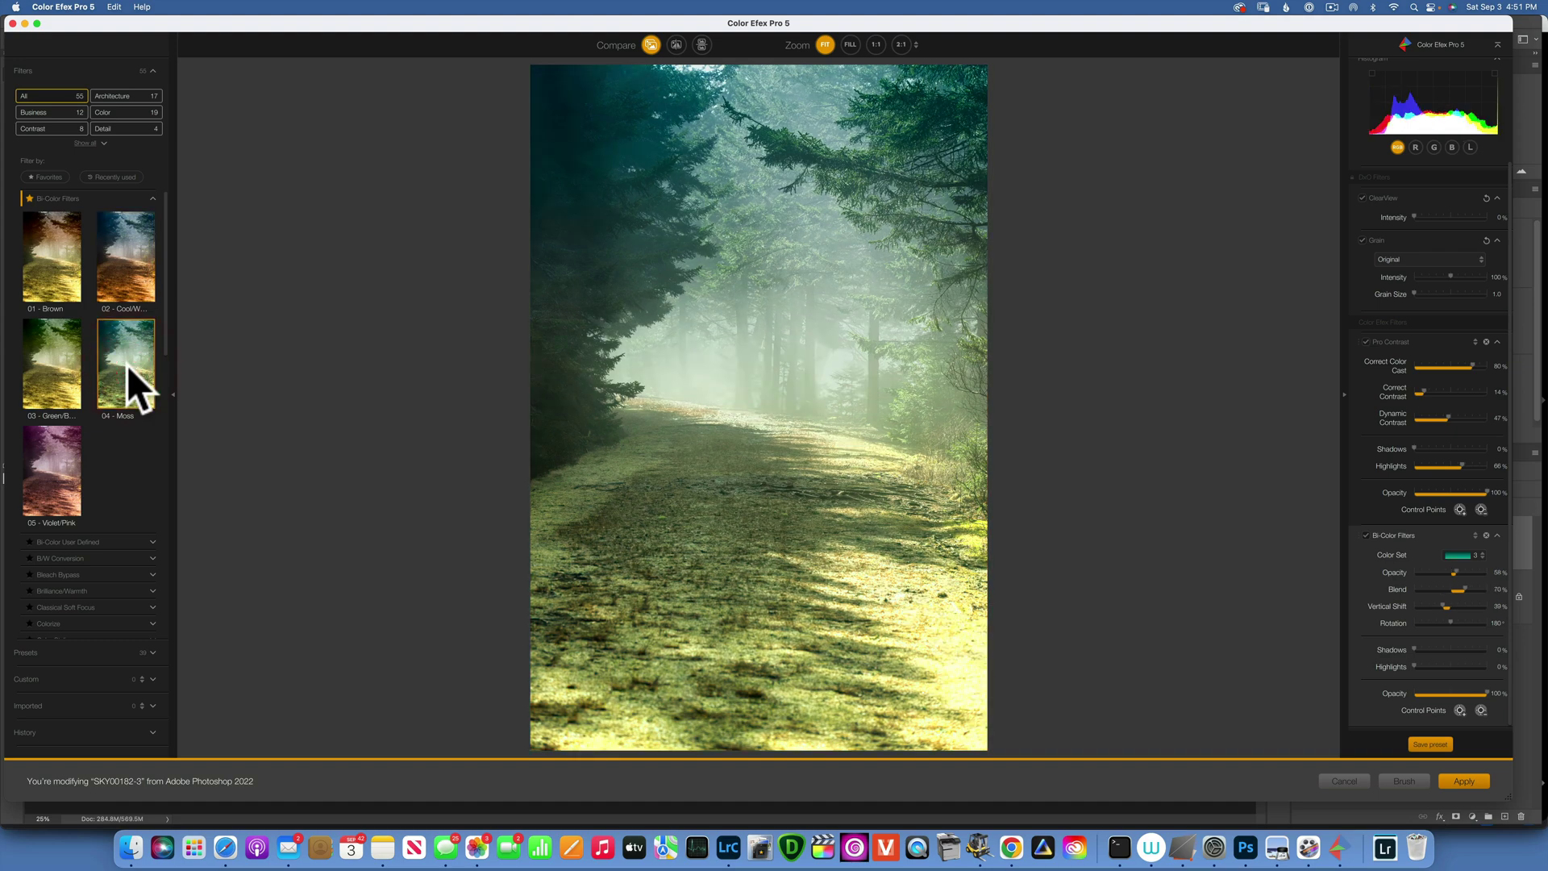
{"action": "left_click", "coordinate": [134, 277]}
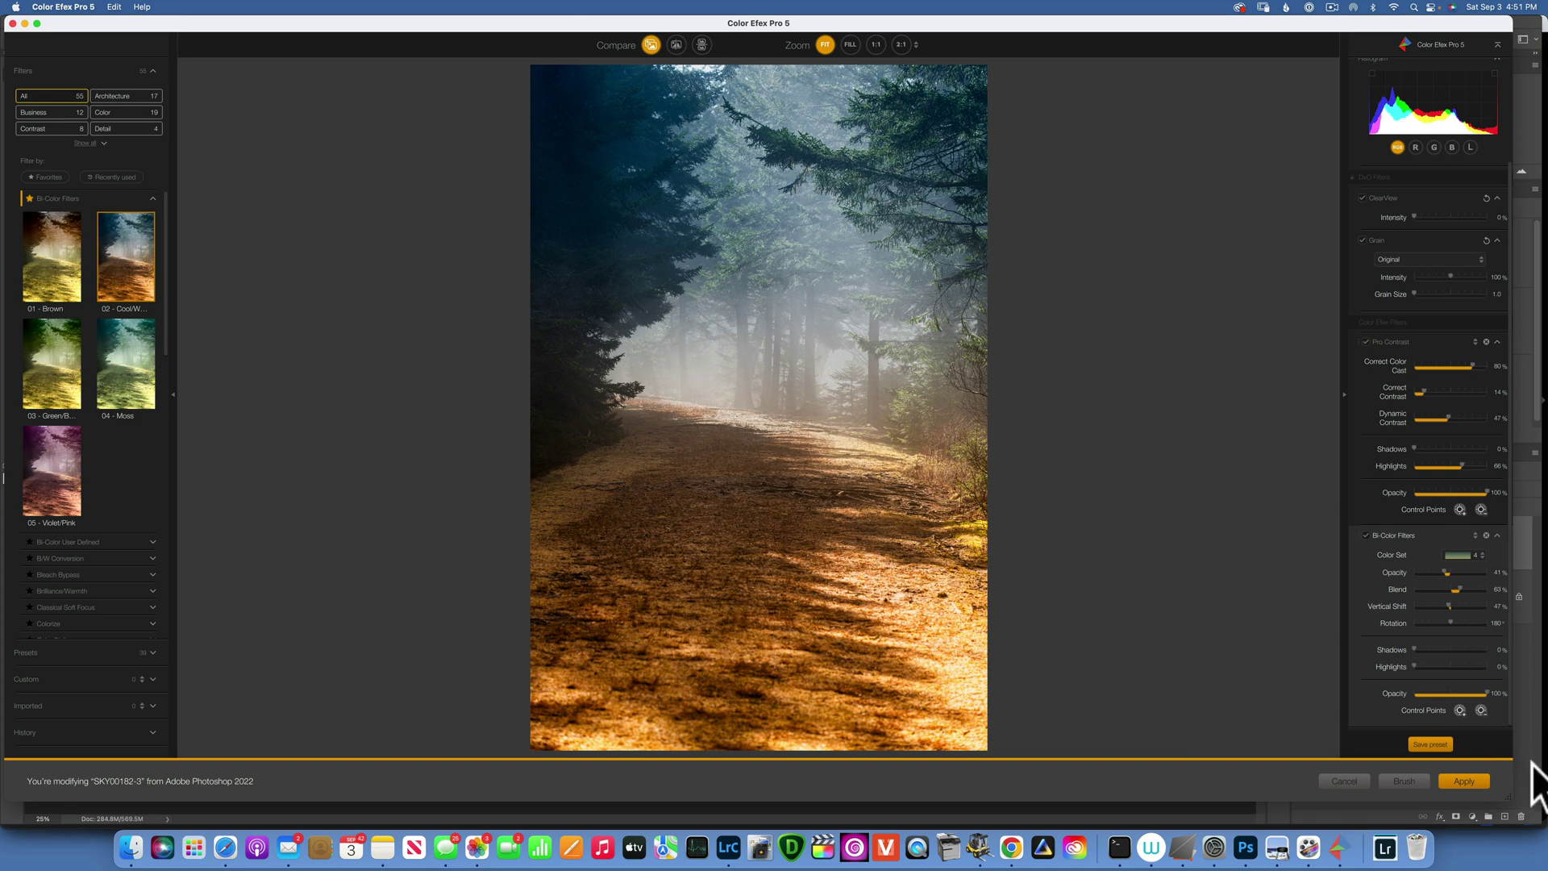
- Place a Bi-Color Filters control point on the upper-right tree branches and check its selection mask
{"action": "left_click", "coordinate": [1459, 709]}
{"action": "left_click", "coordinate": [919, 121]}
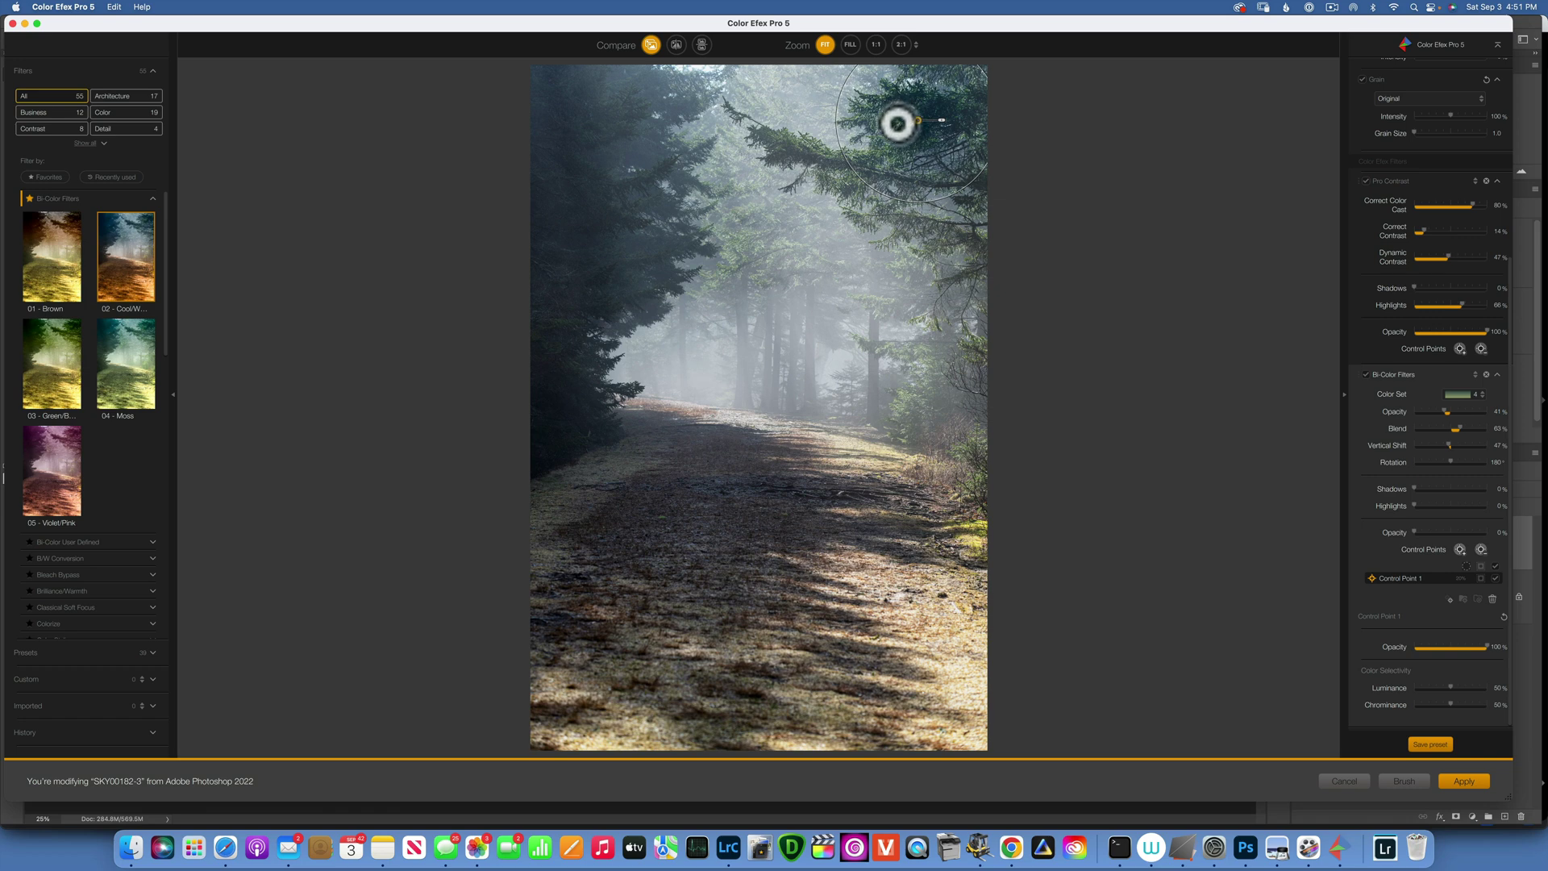
{"action": "left_click", "coordinate": [1482, 578]}
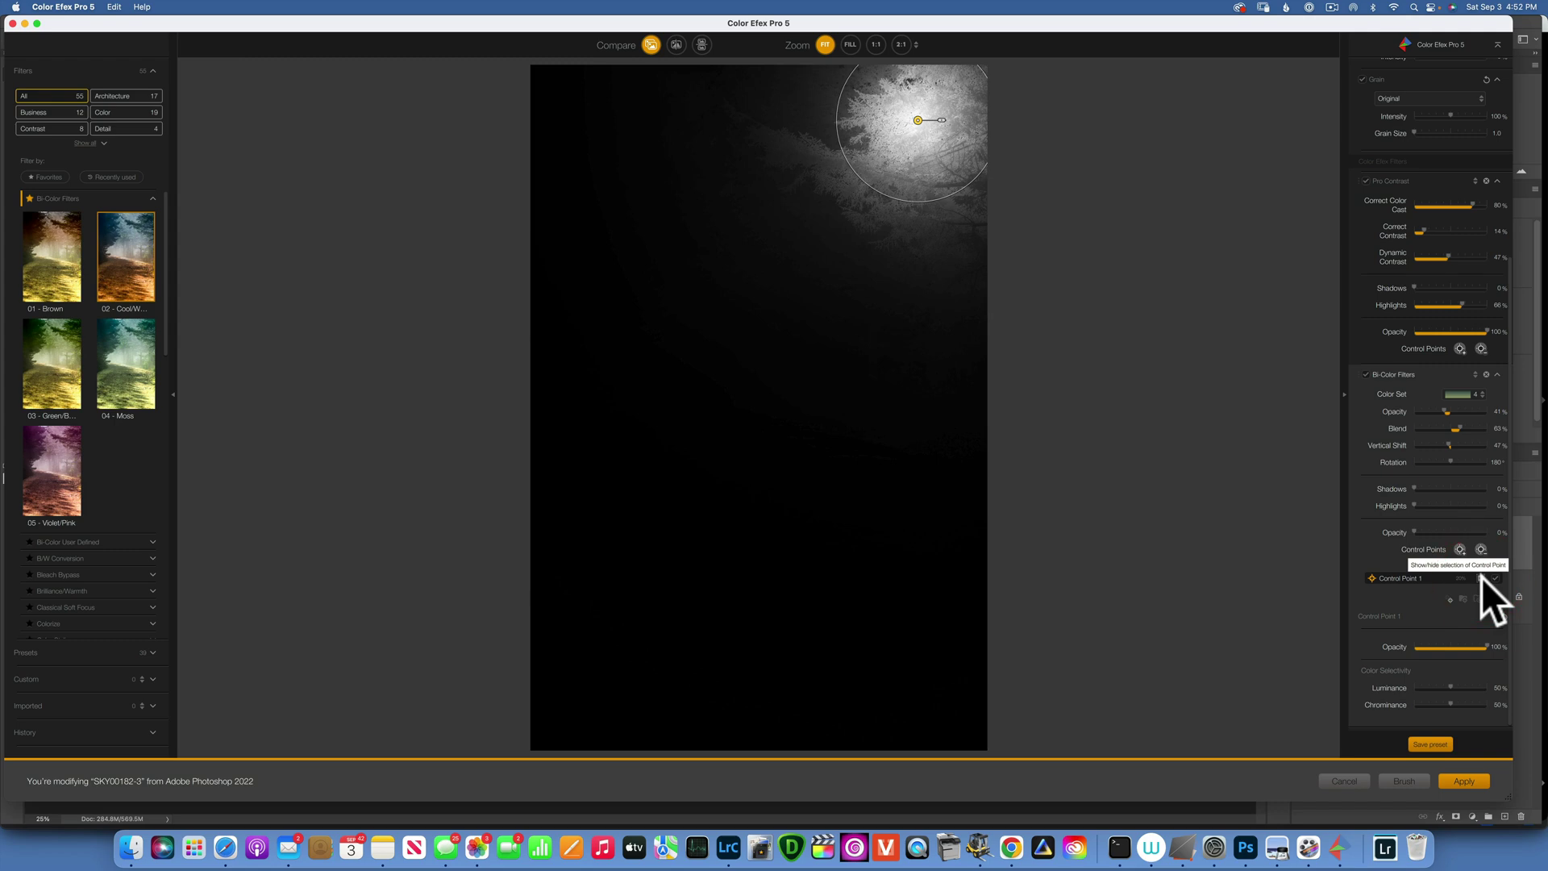
{"action": "left_click", "coordinate": [1482, 577]}
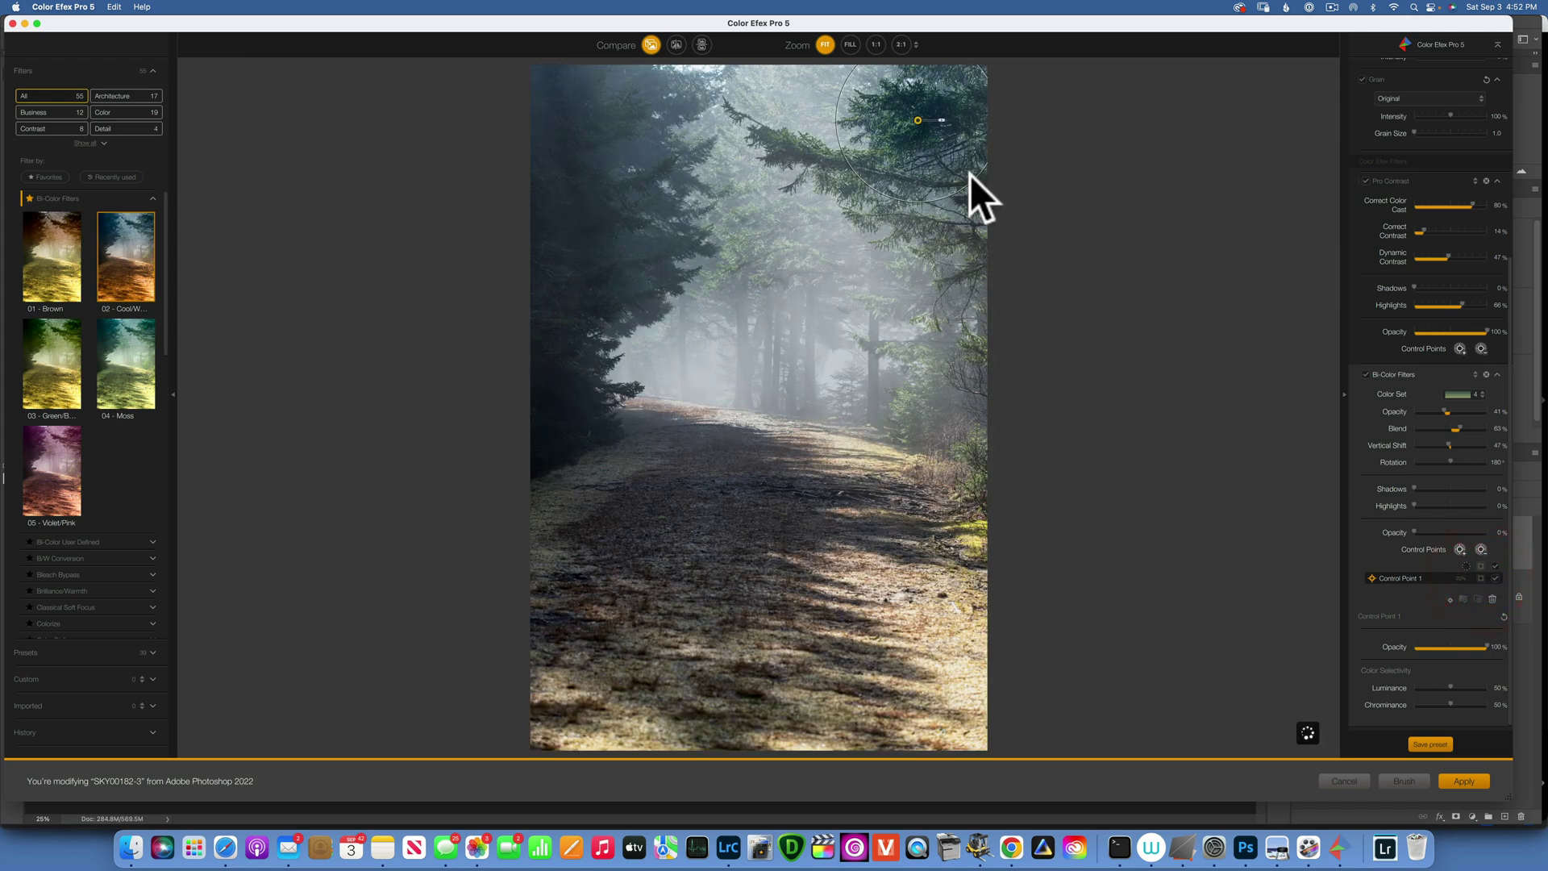
- Move the control point slightly deeper into the branches and duplicate it across the trees on both sides of the path
{"action": "mouse_move", "coordinate": [919, 123]}
{"action": "left_mouse_down"}
{"action": "mouse_move", "coordinate": [896, 121]}
{"action": "mouse_move", "coordinate": [925, 113]}
{"action": "left_mouse_up"}
{"action": "left_click", "coordinate": [924, 113]}
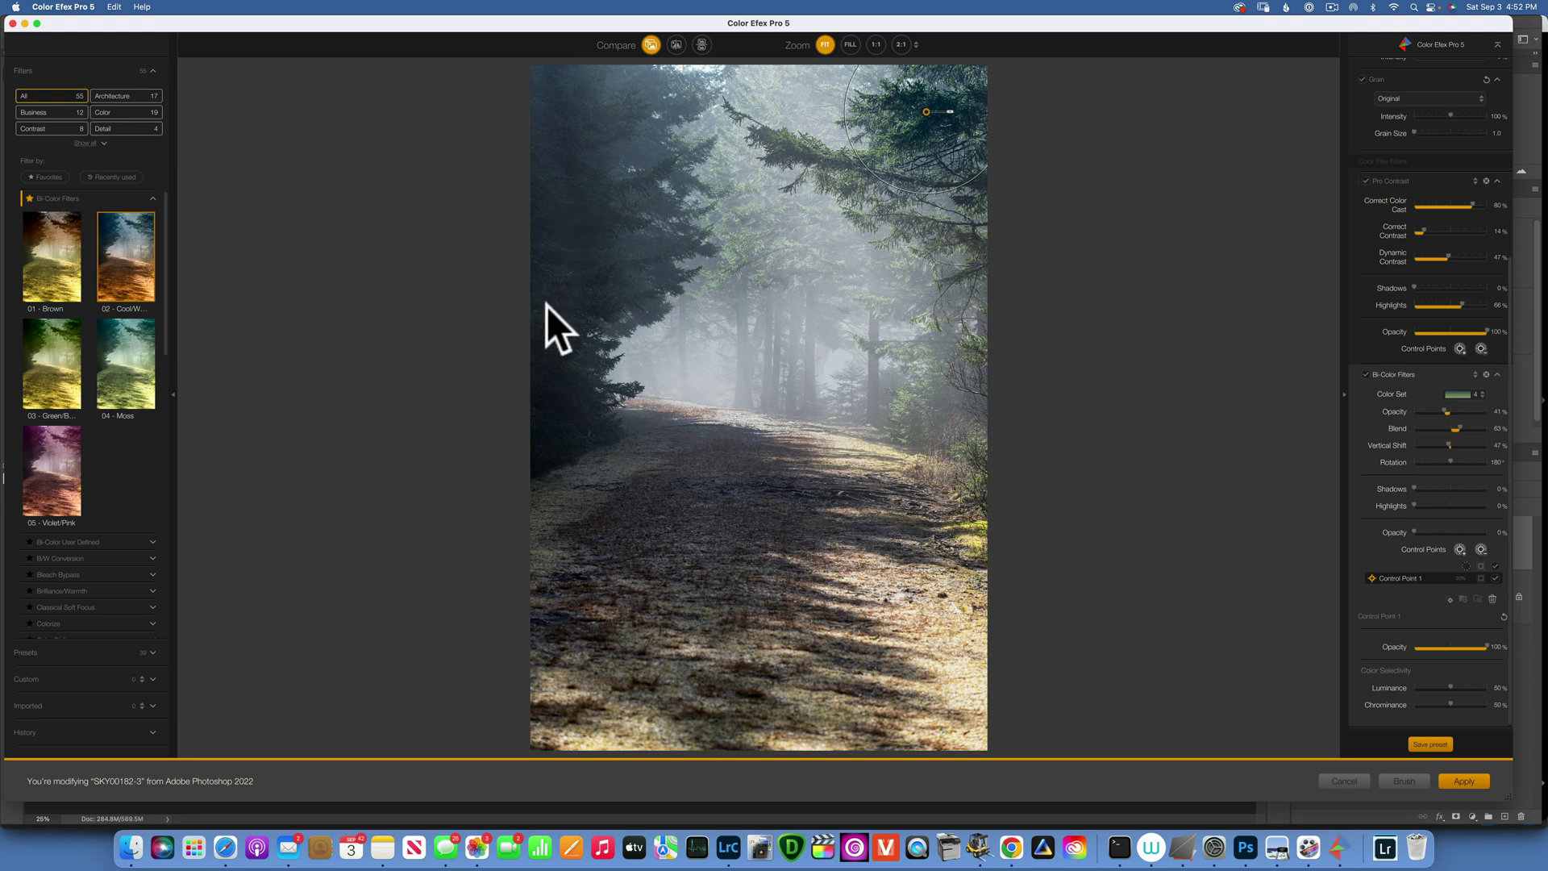
{"action": "mouse_move", "coordinate": [925, 112]}
{"action": "left_click_drag", "start_coordinate": [926, 112], "coordinate": [933, 361]}
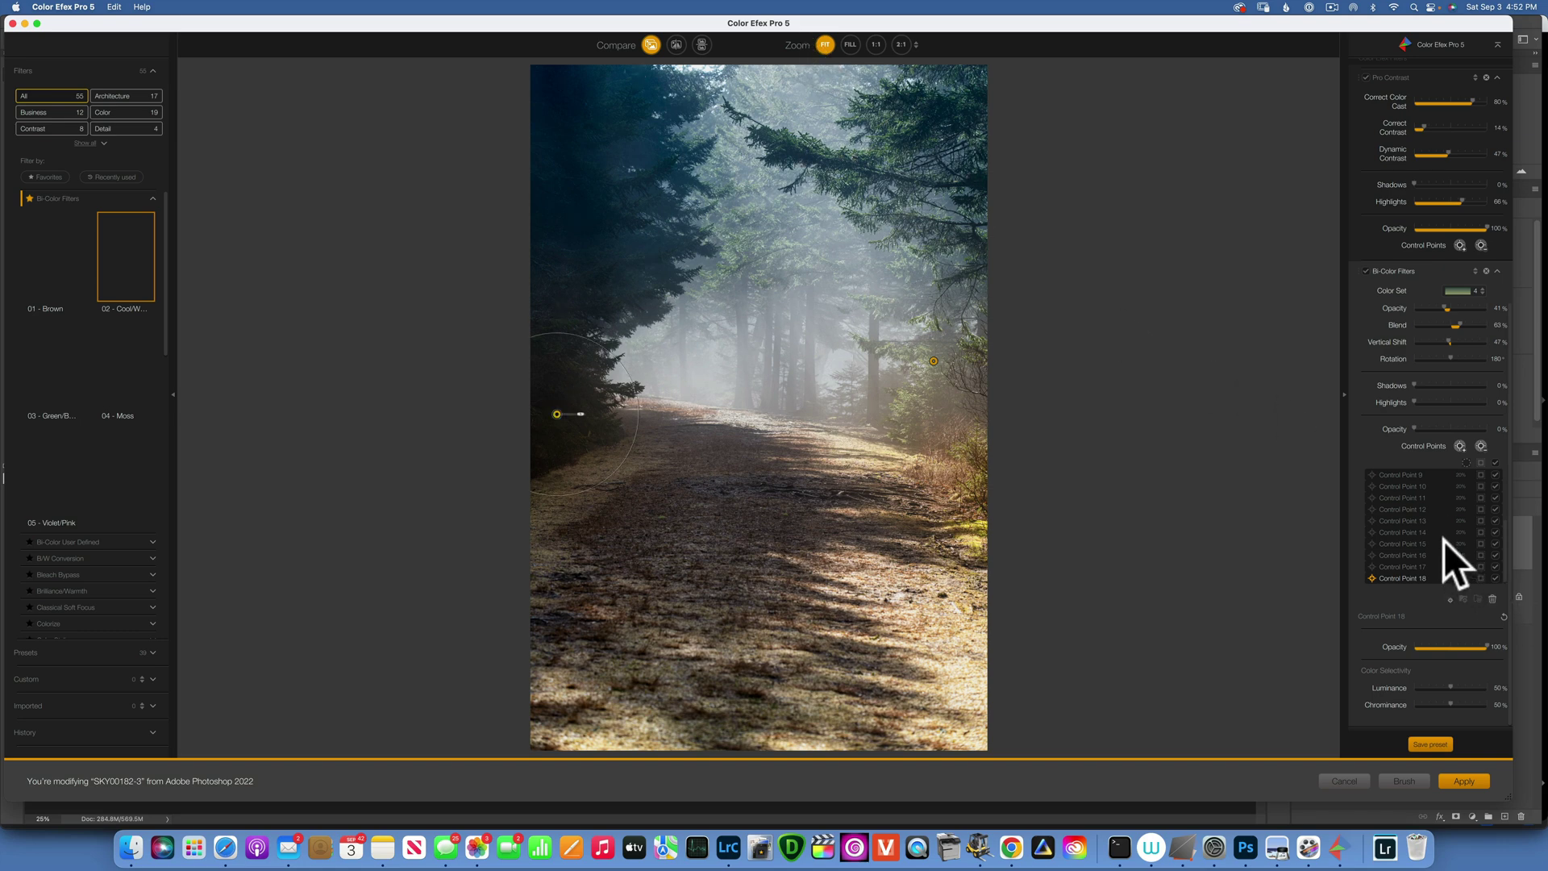
- Group all the control points on the trees and set the first Bi-Color filter's color Opacity to 54%
{"action": "left_click", "coordinate": [1409, 577]}
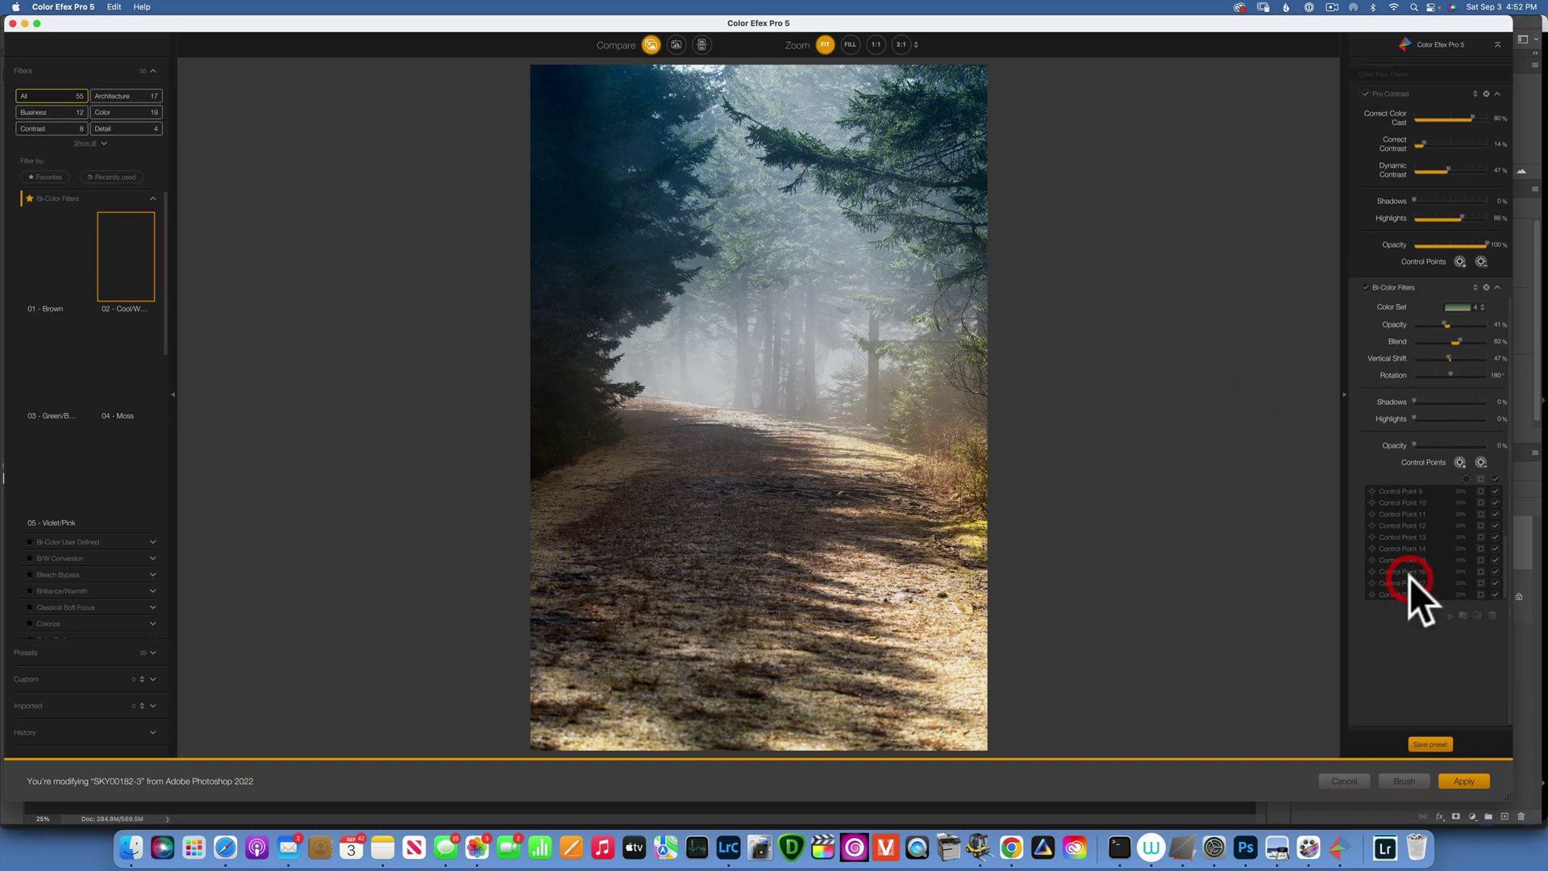
{"action": "key", "text": "shift"}
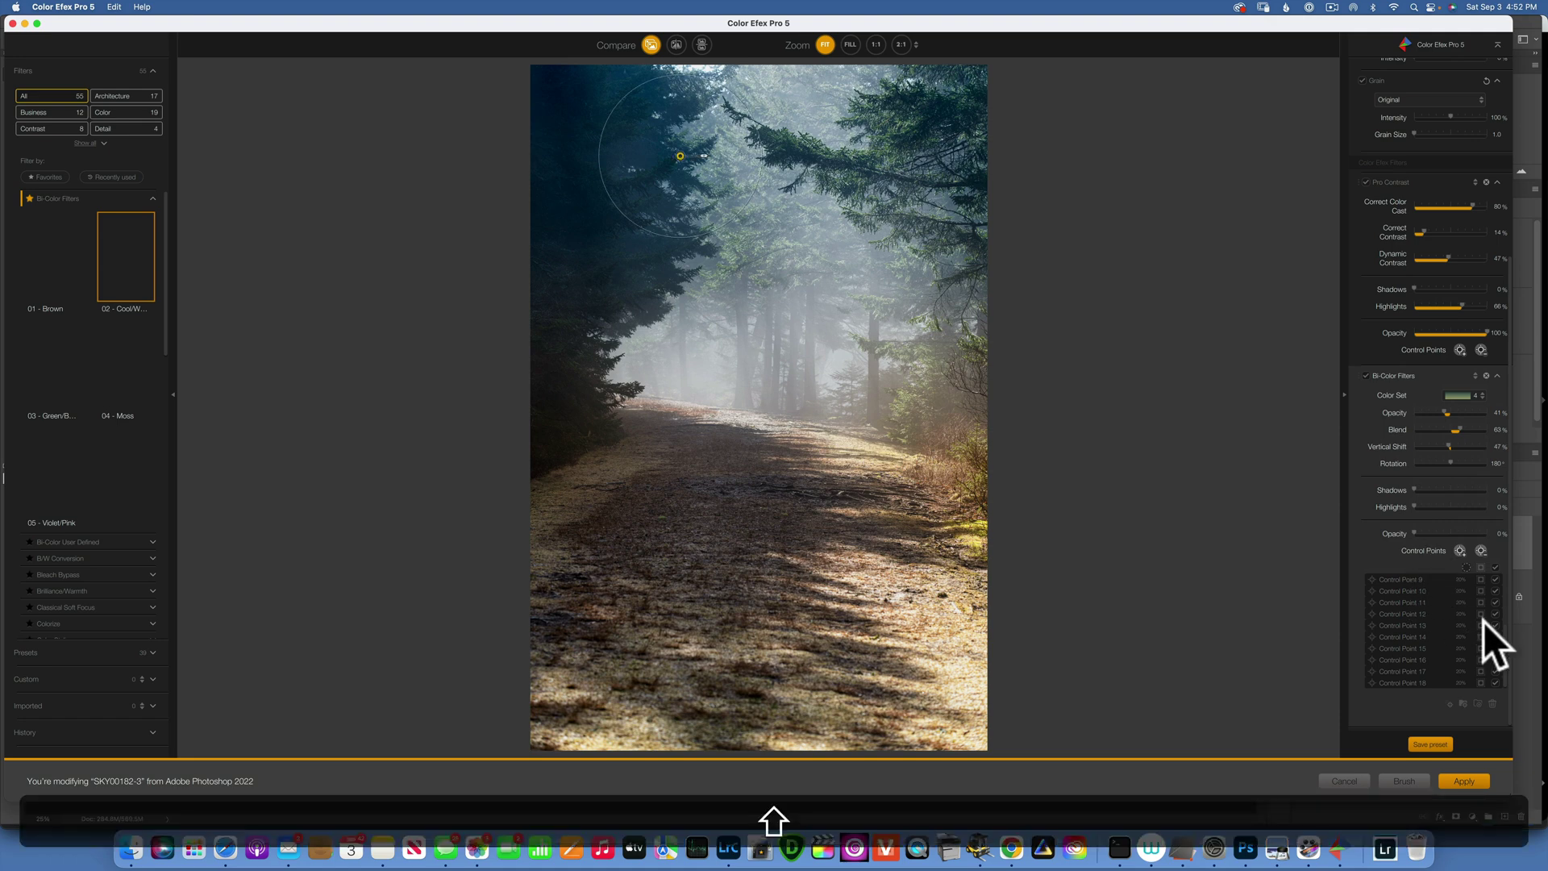
{"action": "left_click", "coordinate": [1506, 568]}
{"action": "left_click", "coordinate": [1406, 579], "text": "shift"}
{"action": "scroll", "coordinate": [1411, 583], "scroll_direction": "down", "scroll_amount": 3}
{"action": "scroll", "coordinate": [1459, 664], "scroll_direction": "down", "scroll_amount": 3}
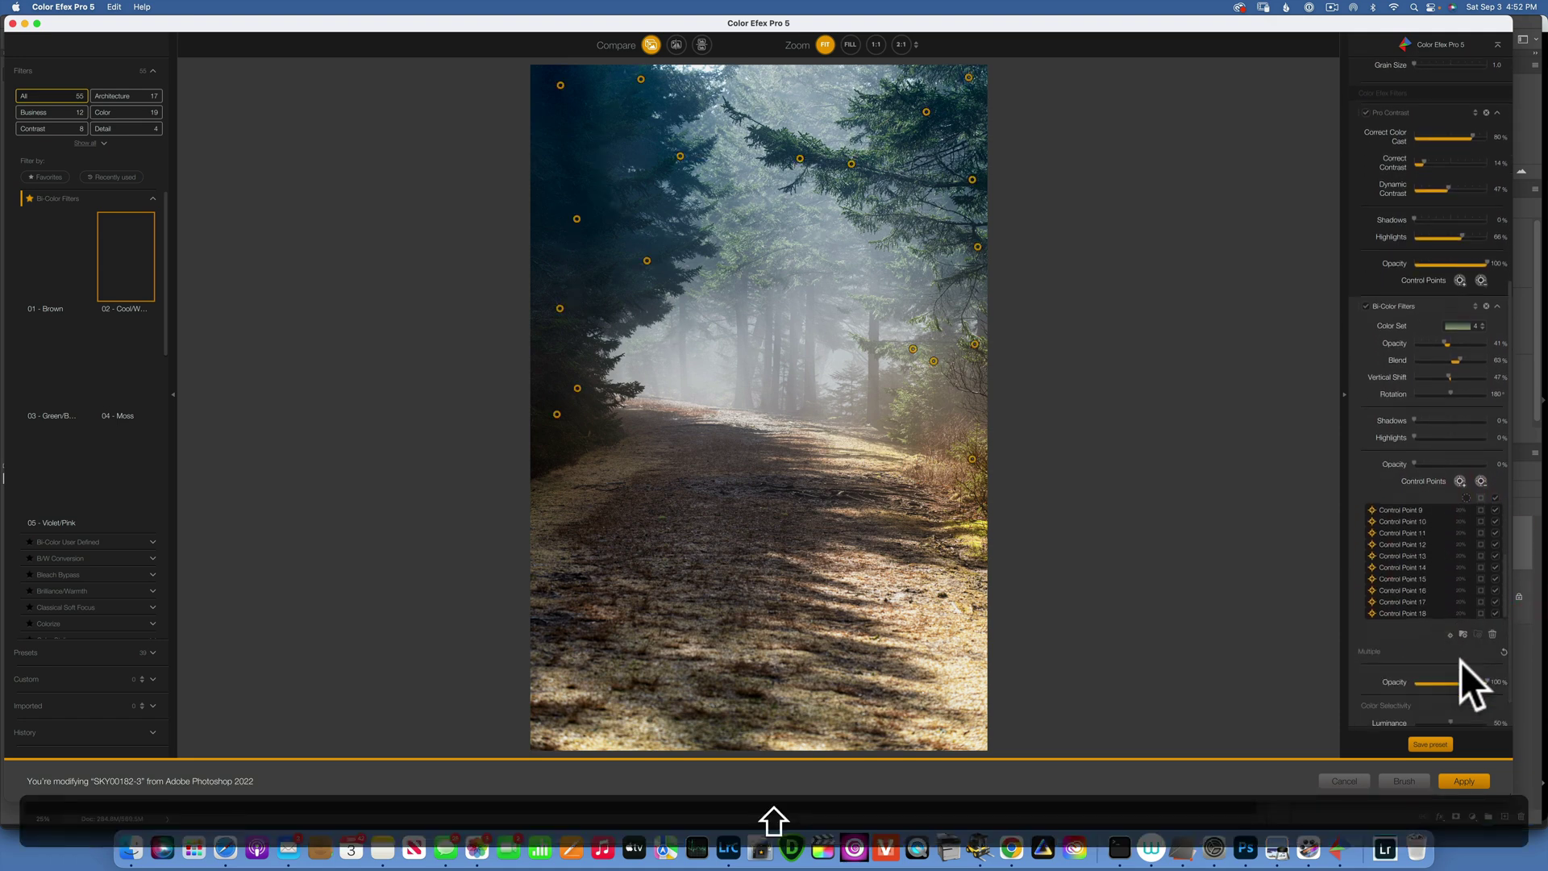
{"action": "left_click", "coordinate": [1464, 597]}
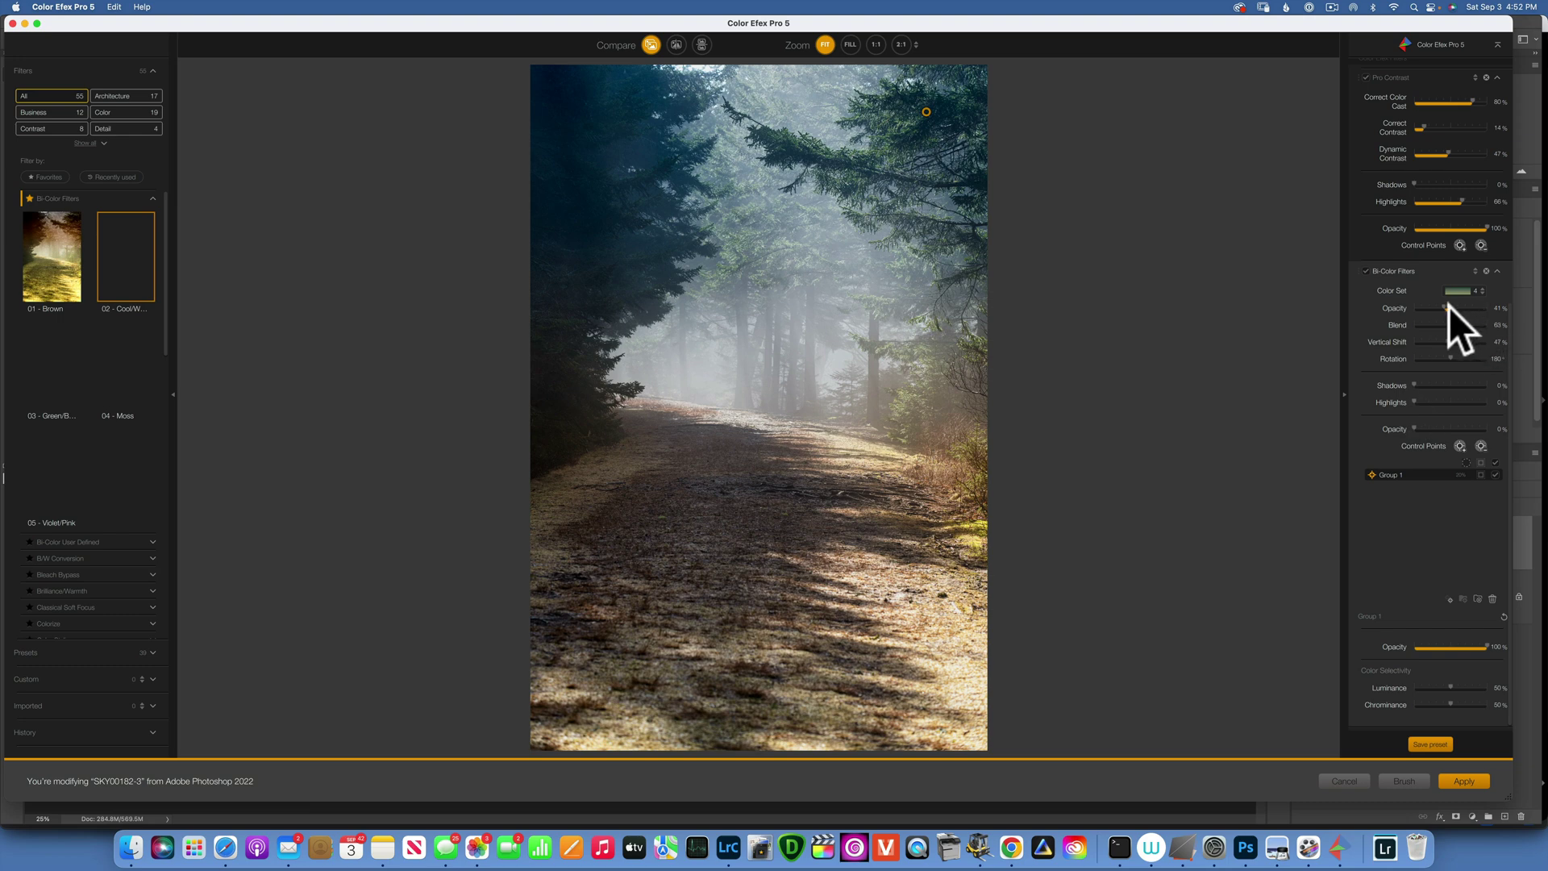
{"action": "mouse_move", "coordinate": [1445, 306]}
{"action": "left_mouse_down"}
{"action": "mouse_move", "coordinate": [1376, 298]}
{"action": "mouse_move", "coordinate": [1544, 348]}
{"action": "mouse_move", "coordinate": [1455, 325]}
{"action": "left_mouse_up"}
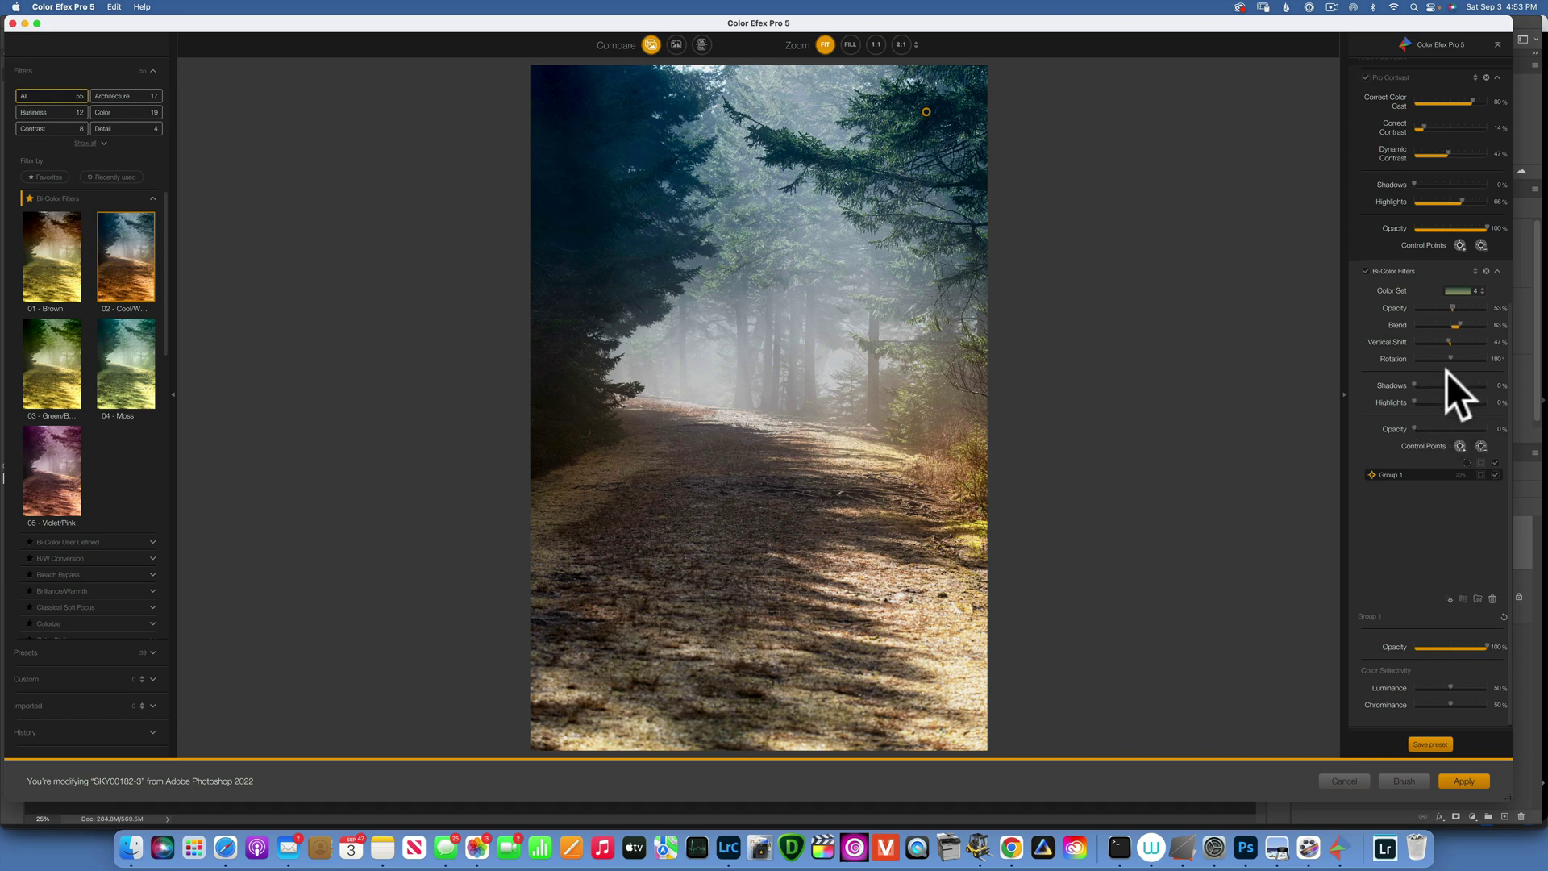
{"action": "left_click", "coordinate": [1452, 305]}
- Add a second Bi-Color Filters filter with the 05 - Violet/Pink preset and spread its control points over the path
{"action": "left_click", "coordinate": [142, 199]}
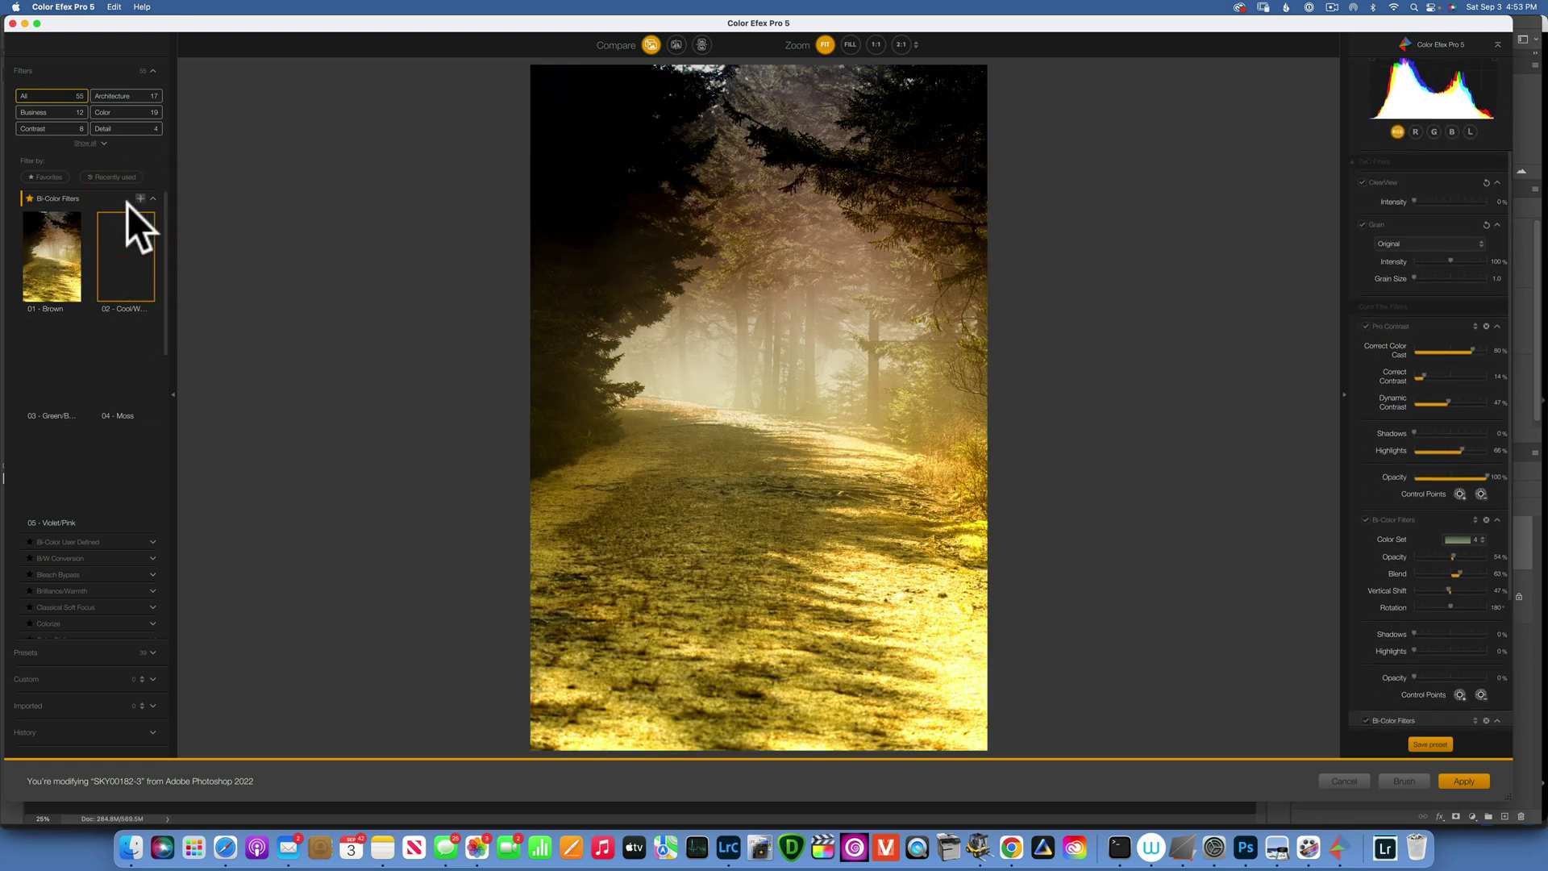
{"action": "left_click", "coordinate": [47, 458]}
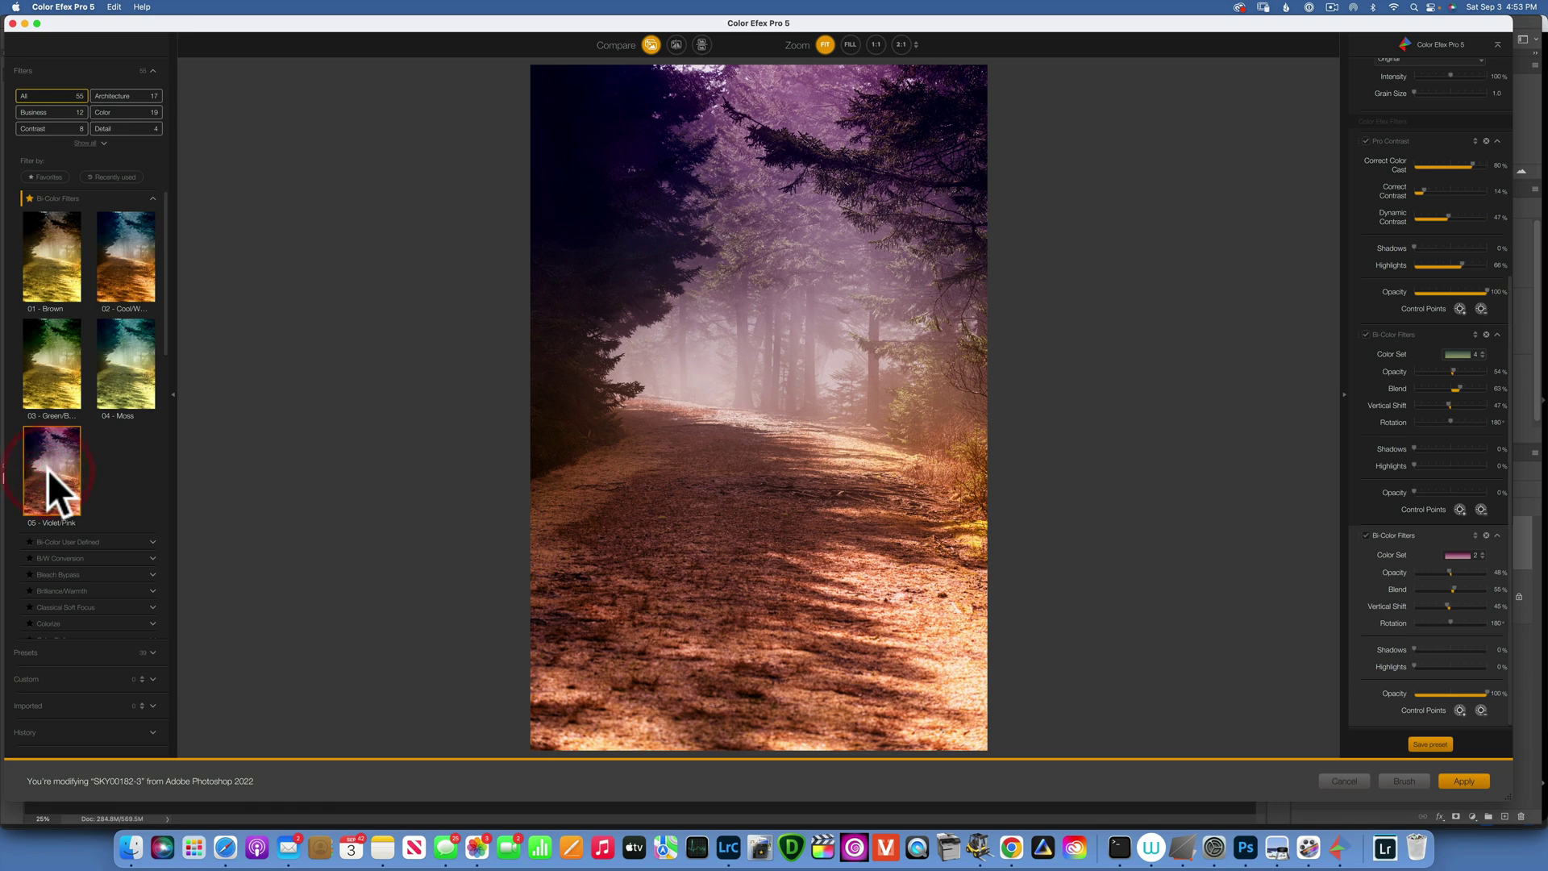
{"action": "left_click", "coordinate": [1459, 709]}
{"action": "left_click", "coordinate": [766, 482]}
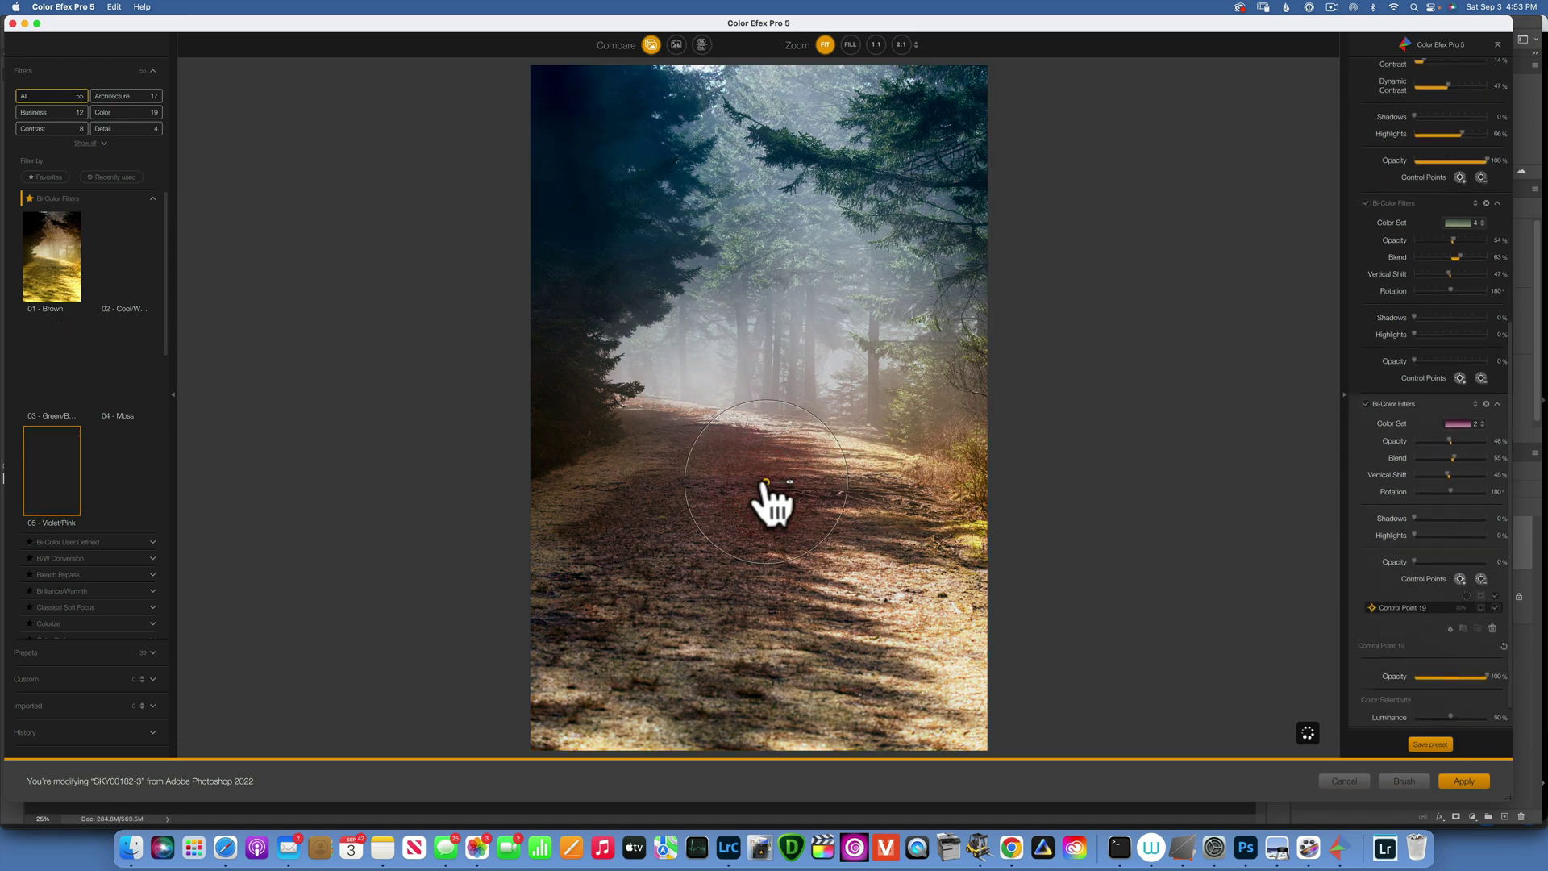
{"action": "left_click_drag", "start_coordinate": [766, 482], "coordinate": [647, 632]}
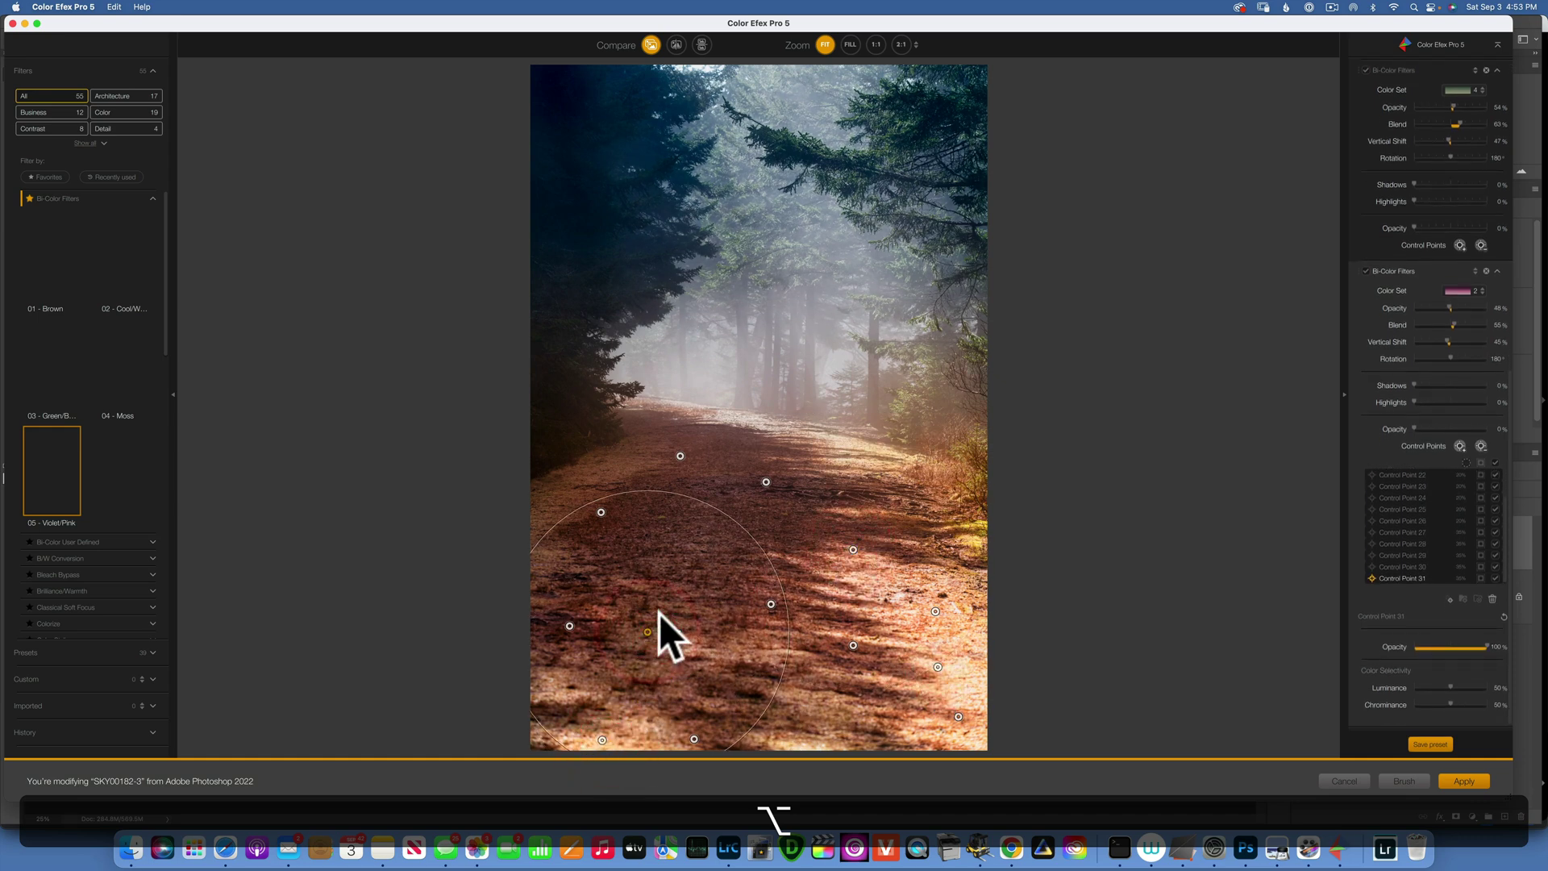
- Select all the second filter's control points on the path and combine them into one group
{"action": "left_click", "coordinate": [1411, 577]}
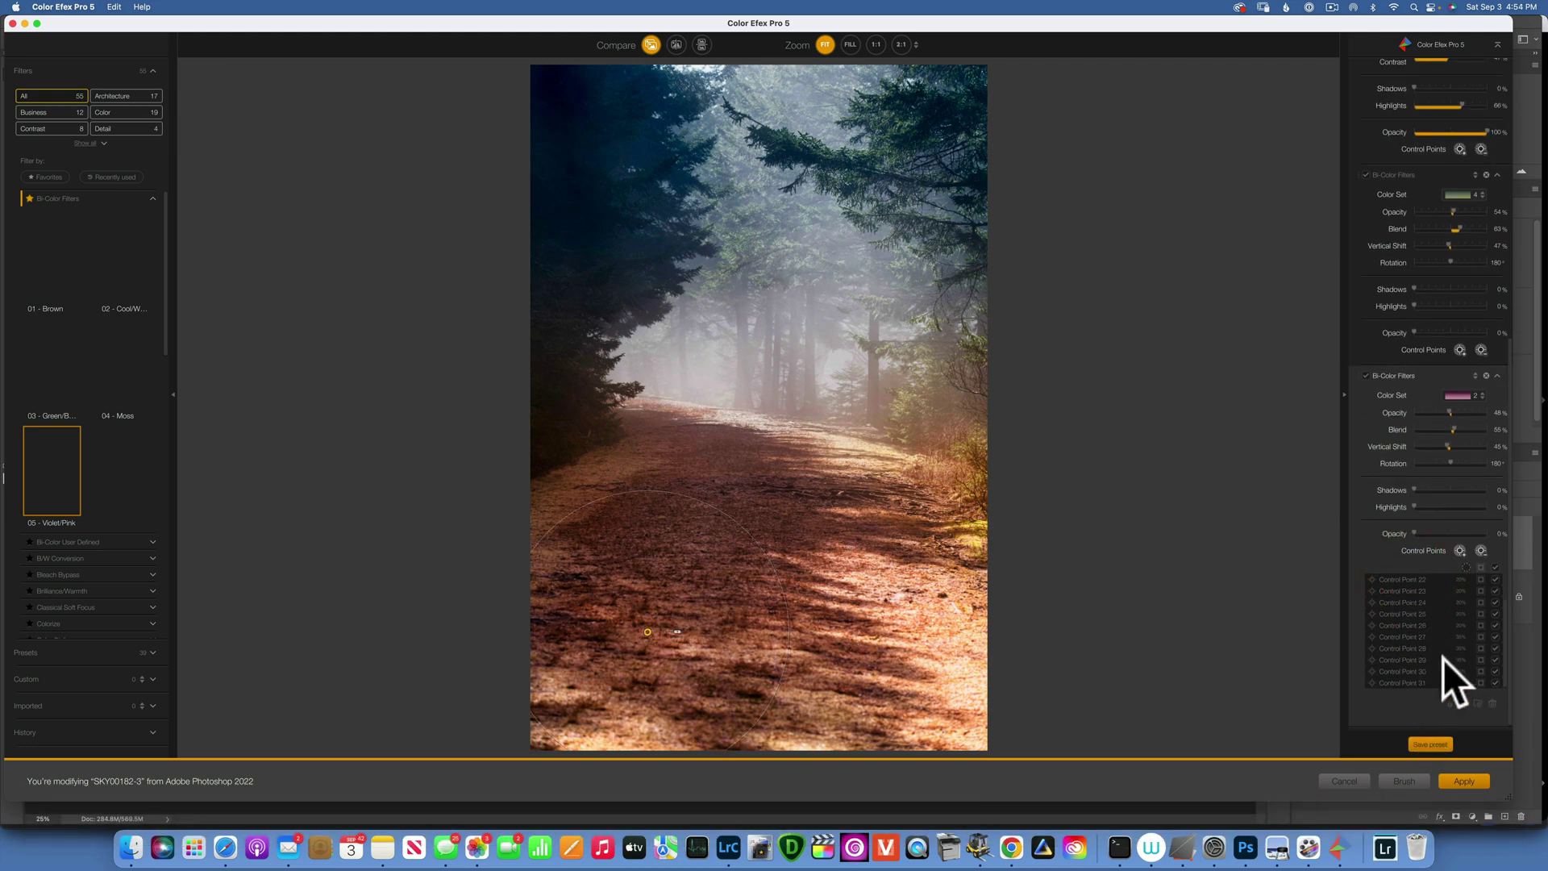
{"action": "left_click", "coordinate": [1505, 687]}
{"action": "left_click", "coordinate": [1415, 680]}
{"action": "key", "text": "shift"}
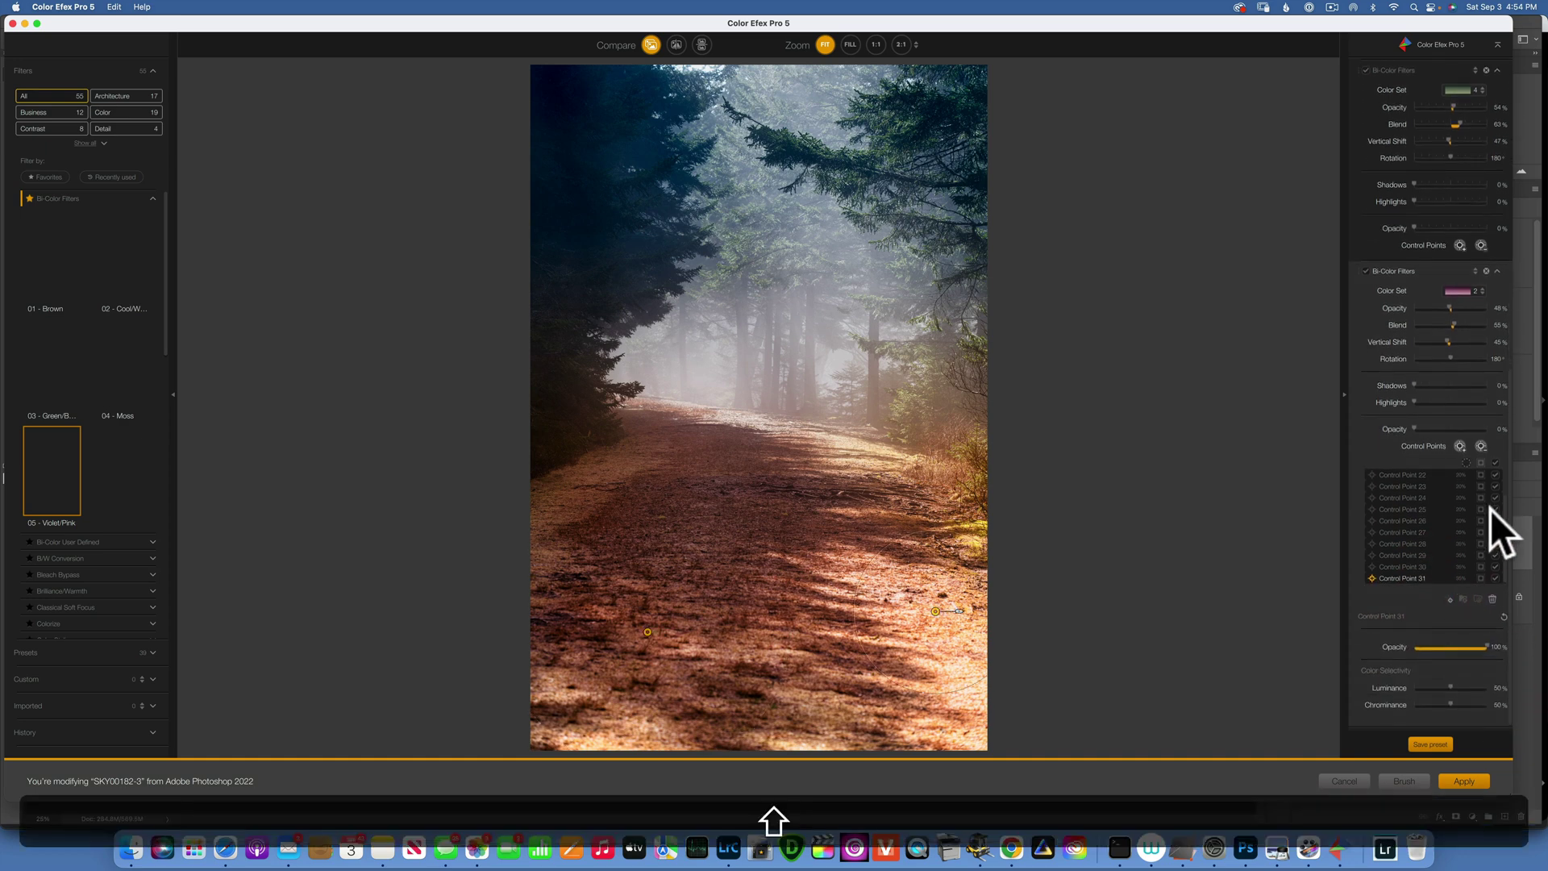
{"action": "scroll", "coordinate": [1504, 540], "scroll_direction": "up", "scroll_amount": 1}
{"action": "left_click", "coordinate": [1411, 472]}
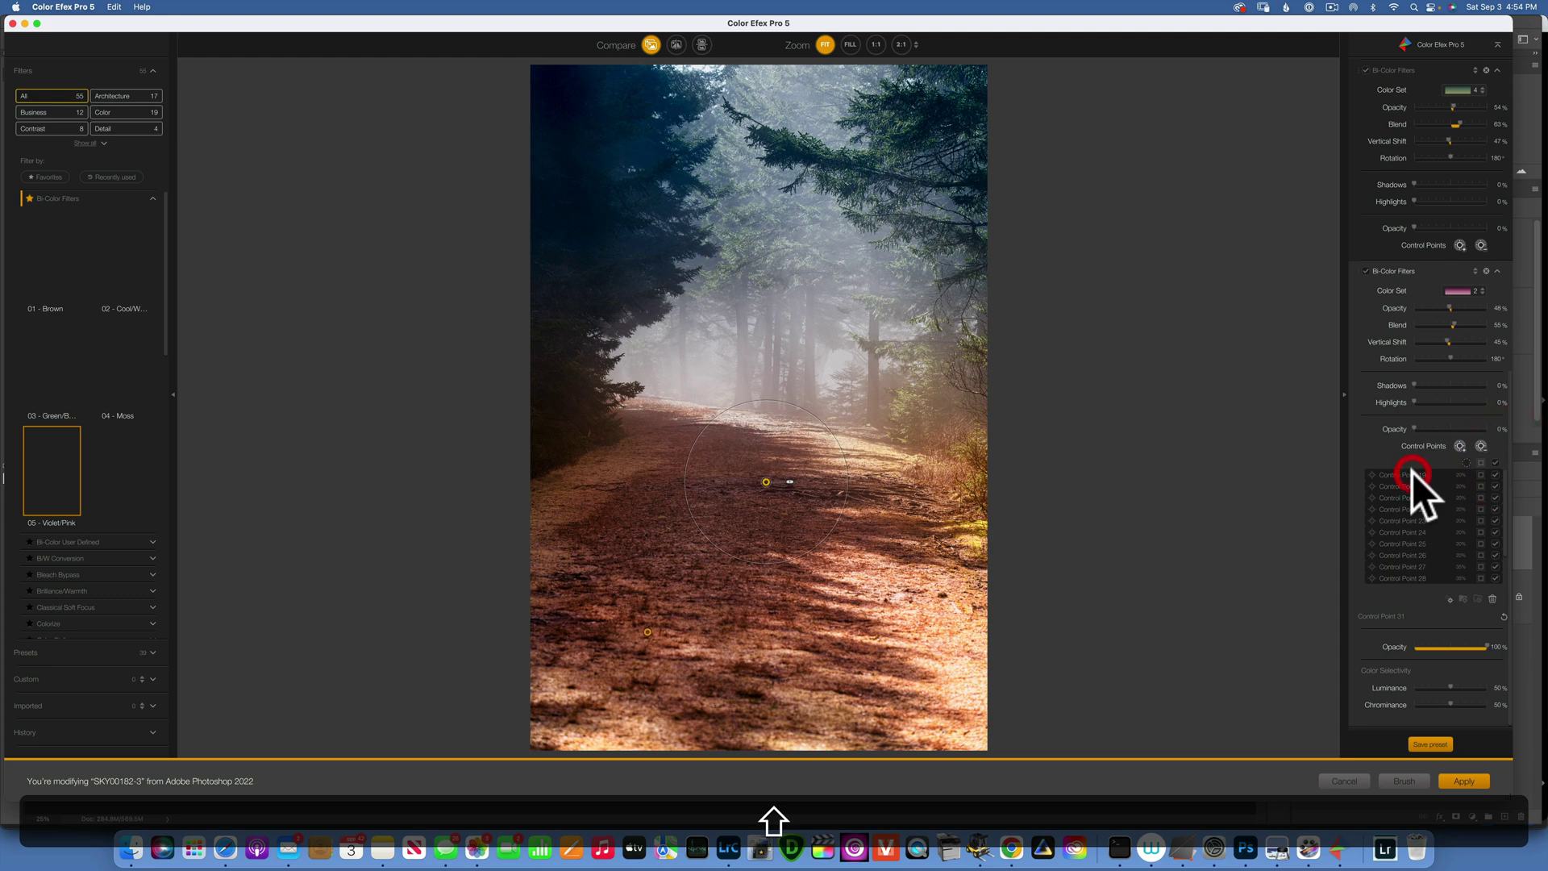
{"action": "left_click", "coordinate": [1463, 598]}
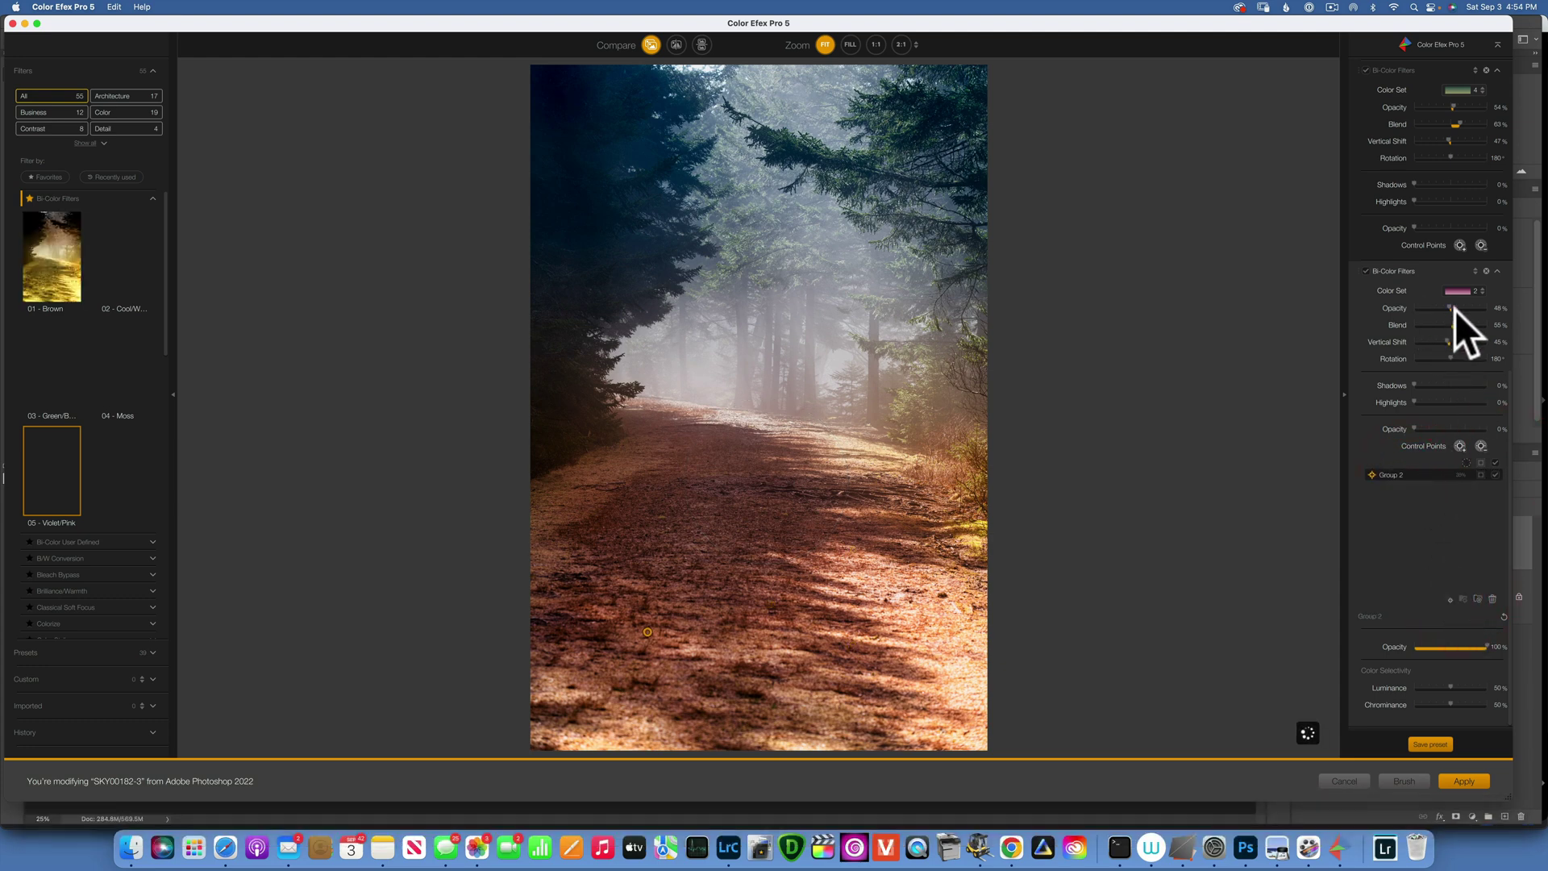
- Set the second Bi-Color filter's color Opacity to 29% and apply all the filters to the Photoshop image
{"action": "mouse_move", "coordinate": [1449, 306]}
{"action": "left_mouse_down"}
{"action": "mouse_move", "coordinate": [1390, 311]}
{"action": "mouse_move", "coordinate": [1420, 312]}
{"action": "left_mouse_up"}
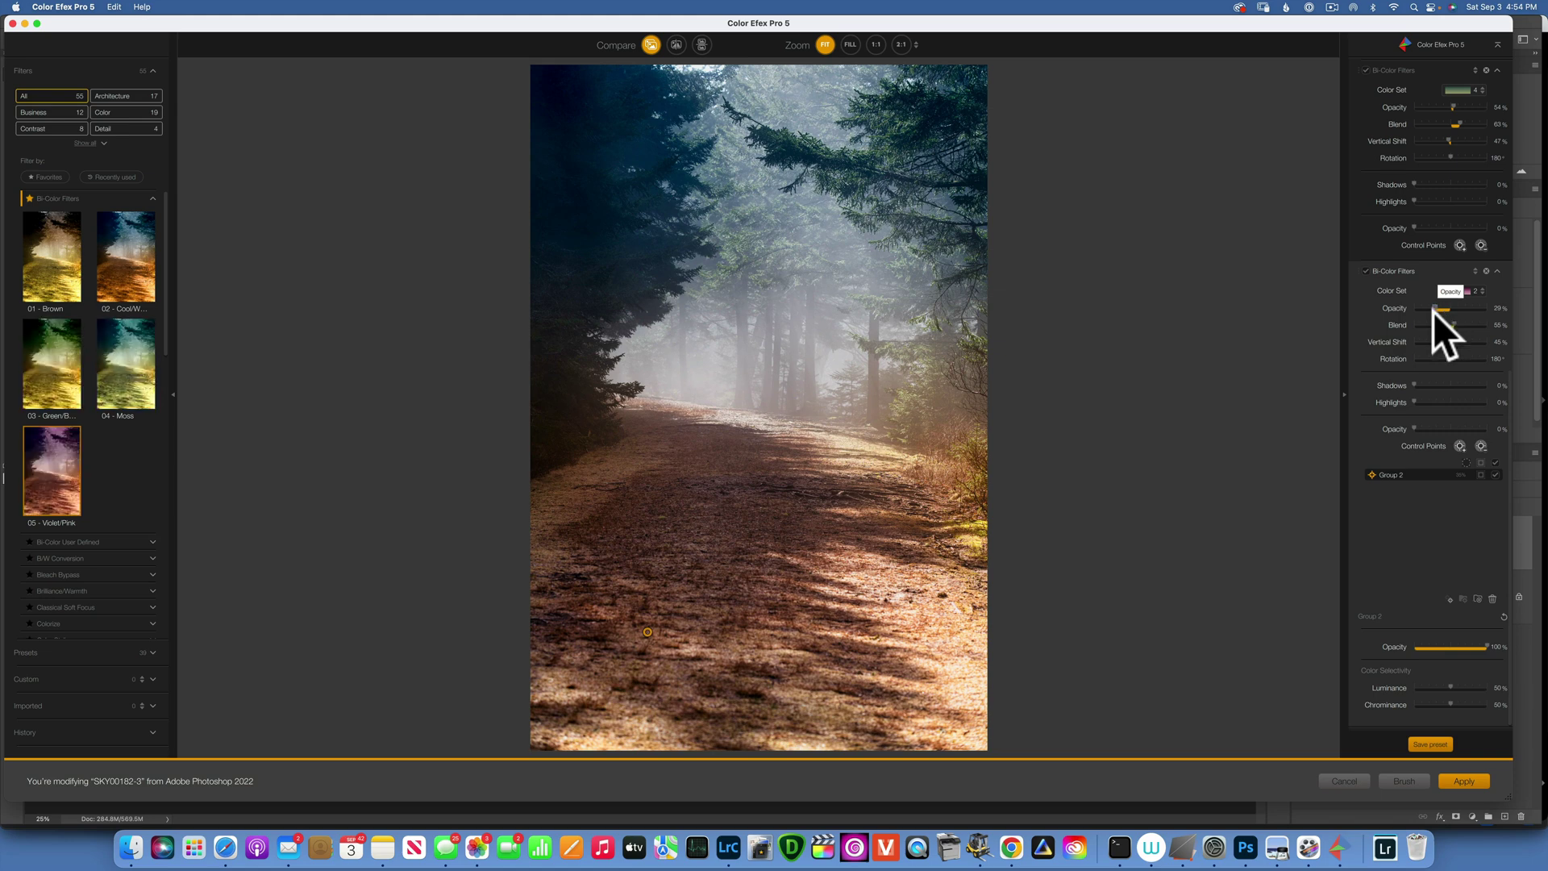
{"action": "left_click", "coordinate": [1387, 472]}
{"action": "left_click", "coordinate": [1464, 781]}
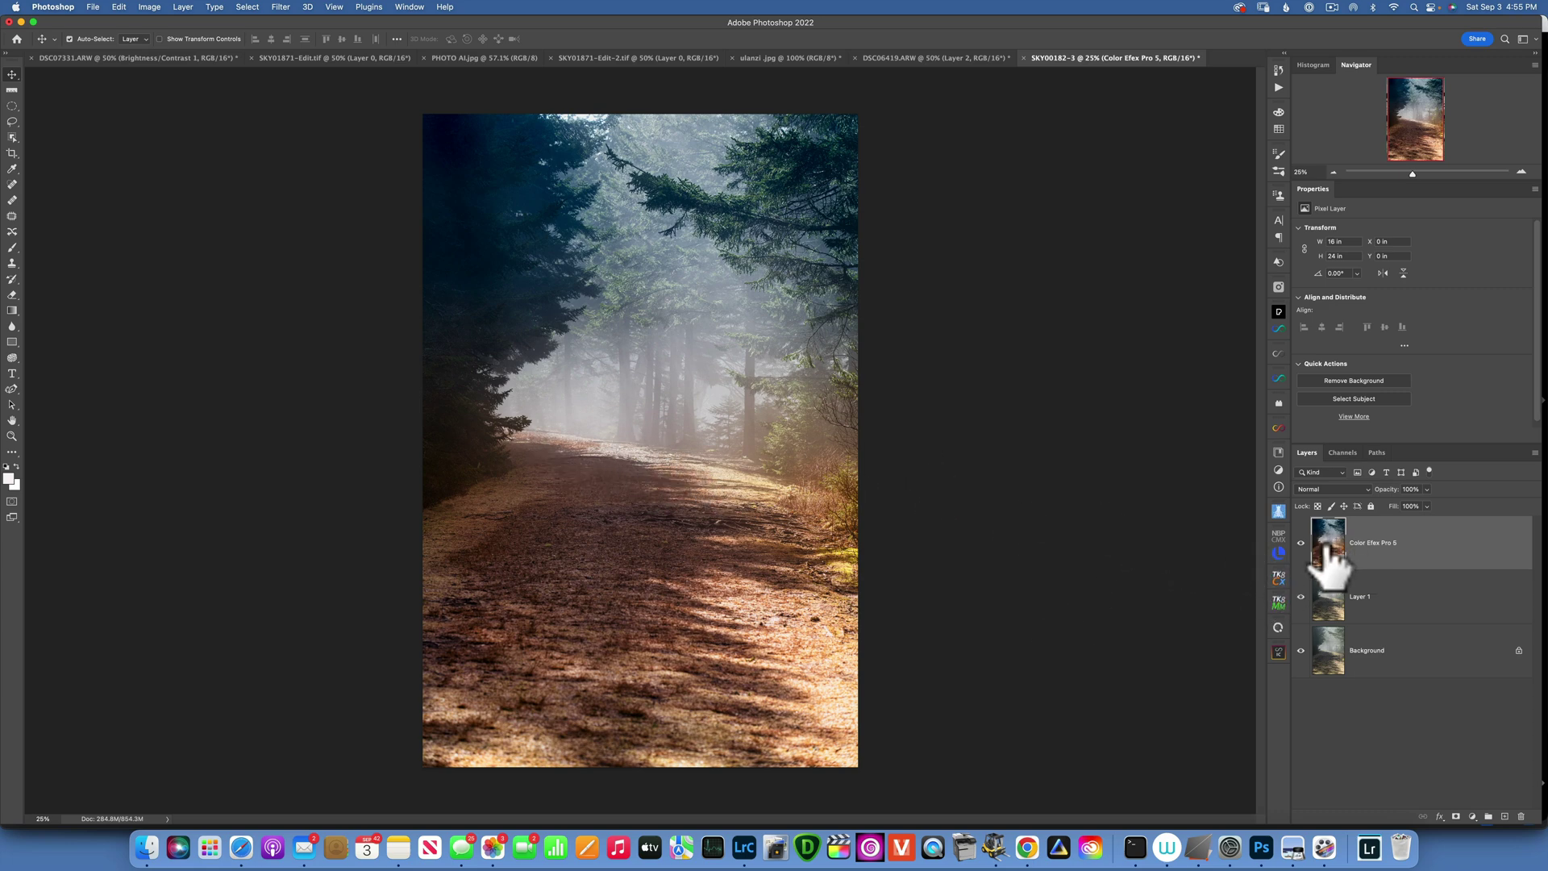
- Compare the image without and with the Color Efex Pro 5 layer, and set the layer's opacity to 77%
{"action": "left_click", "coordinate": [1301, 542]}
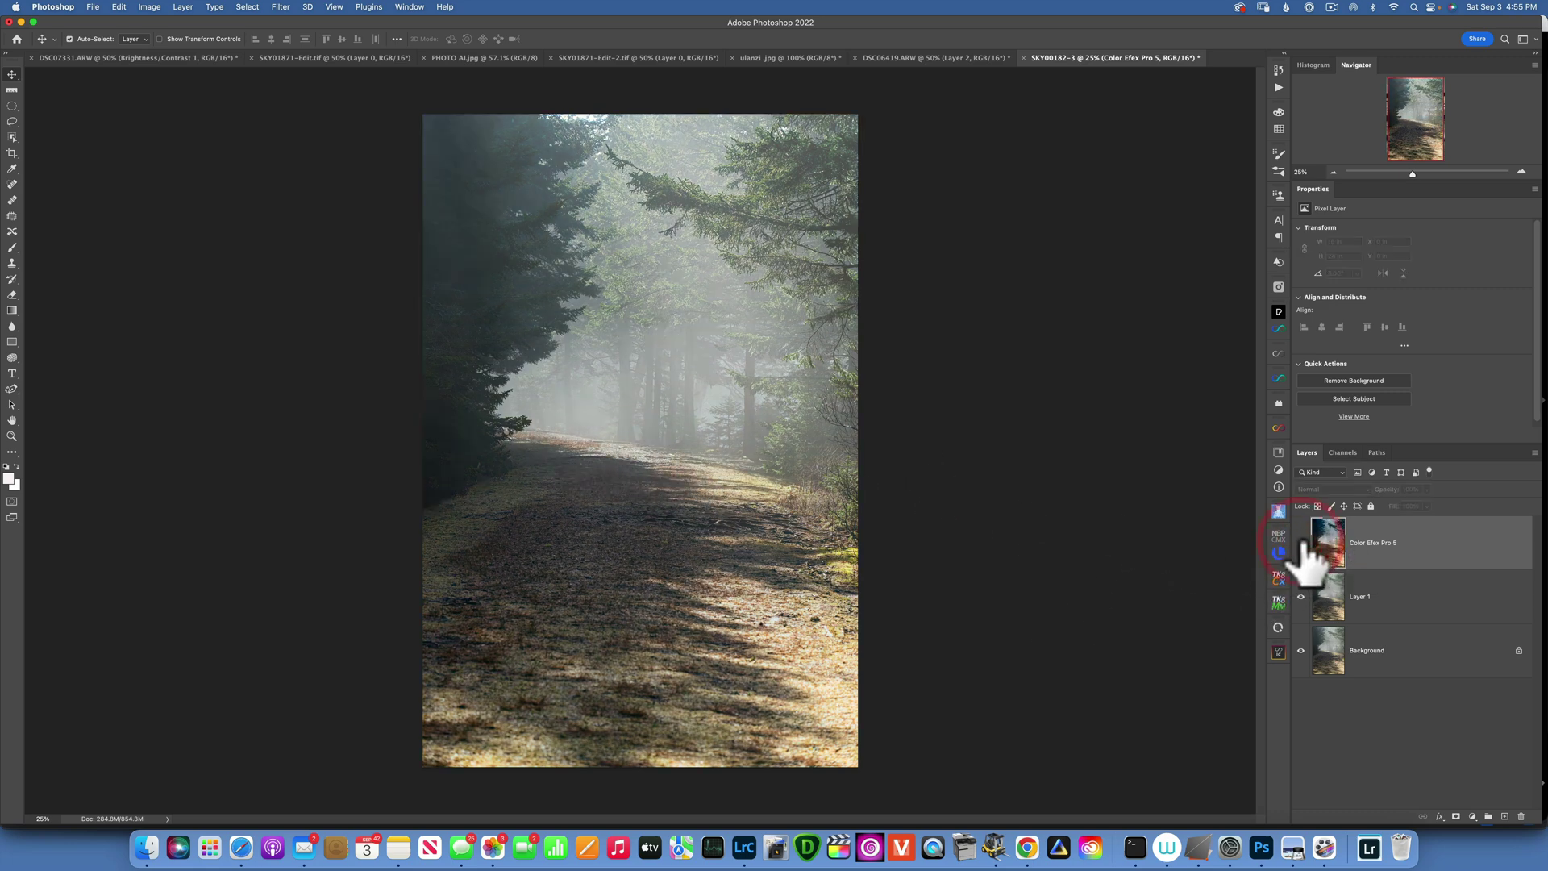
{"action": "left_click", "coordinate": [1300, 542]}
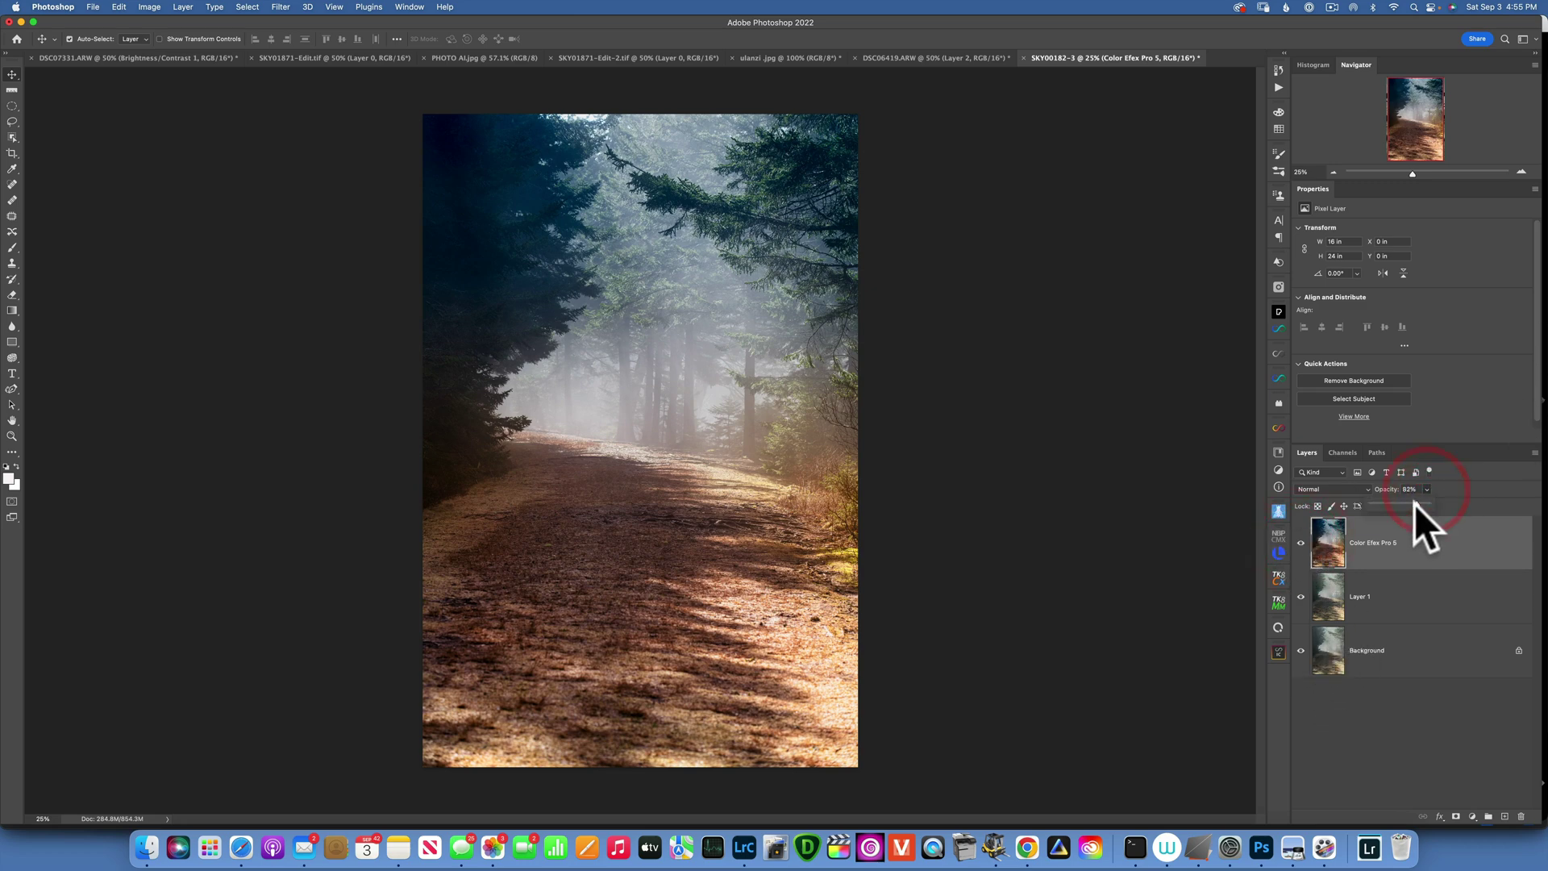
{"action": "left_click", "coordinate": [1411, 504]}
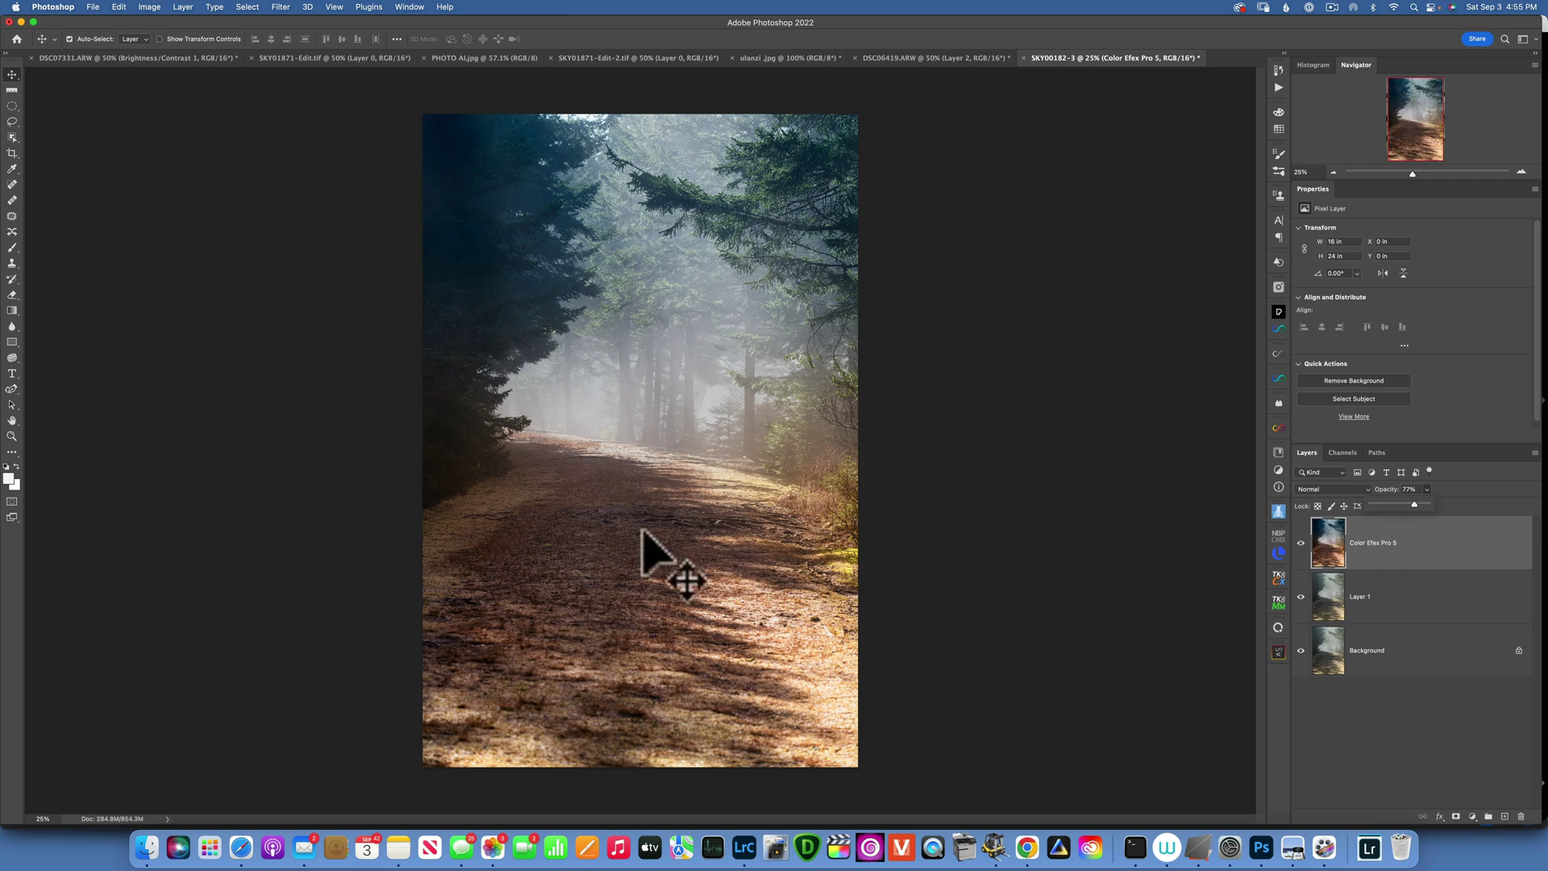
- Crop the image to the 4:5 (8:10) ratio, shifting the photo down in the frame to keep more of the treetops and less path
{"action": "left_click", "coordinate": [11, 154]}
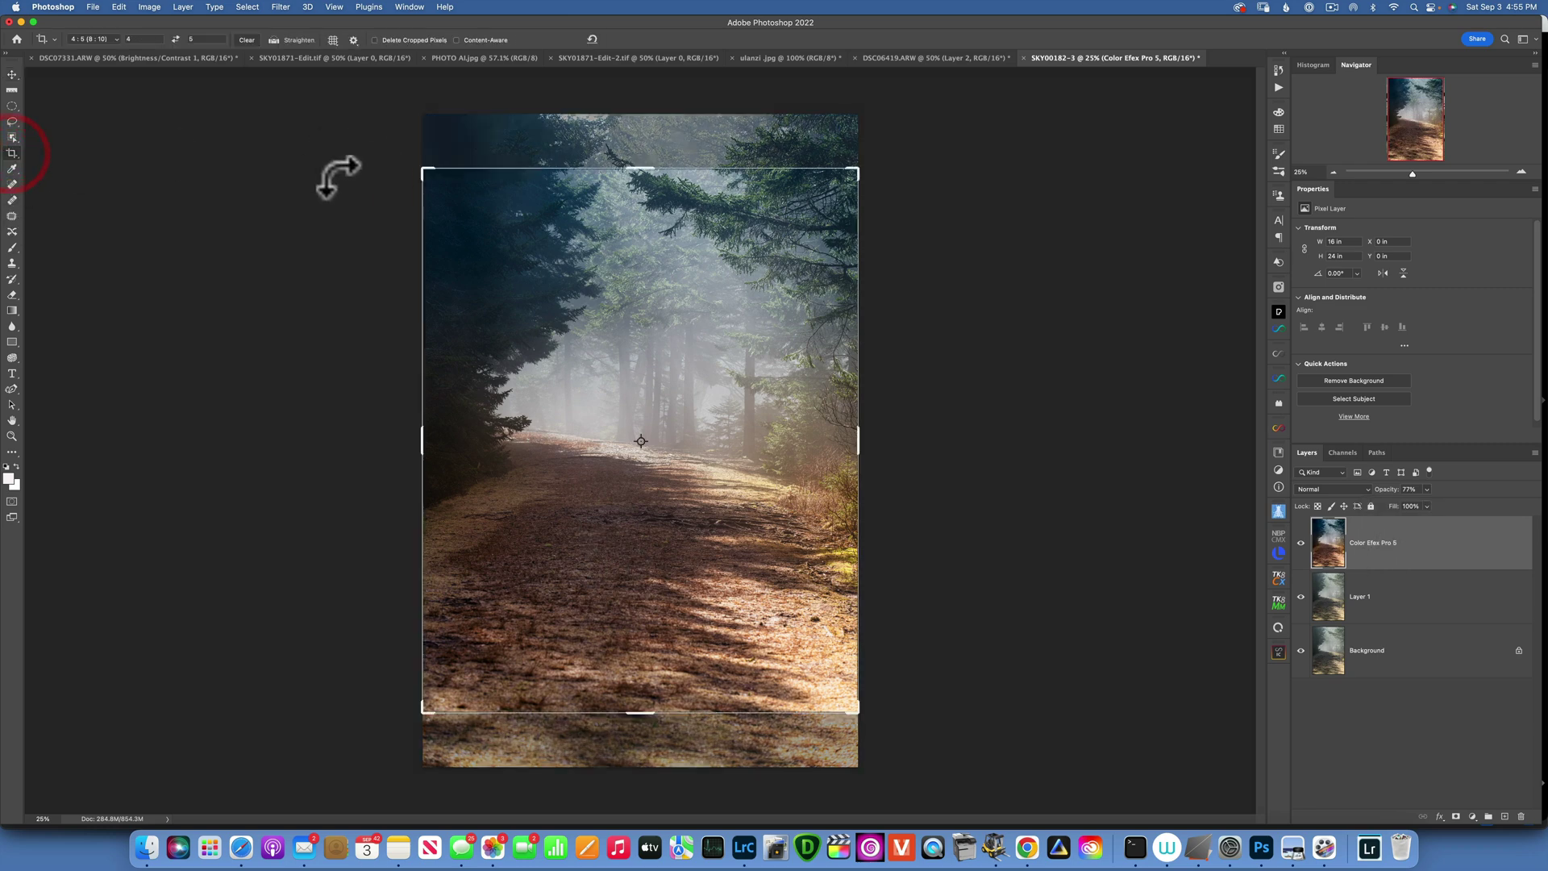
{"action": "left_click", "coordinate": [12, 74]}
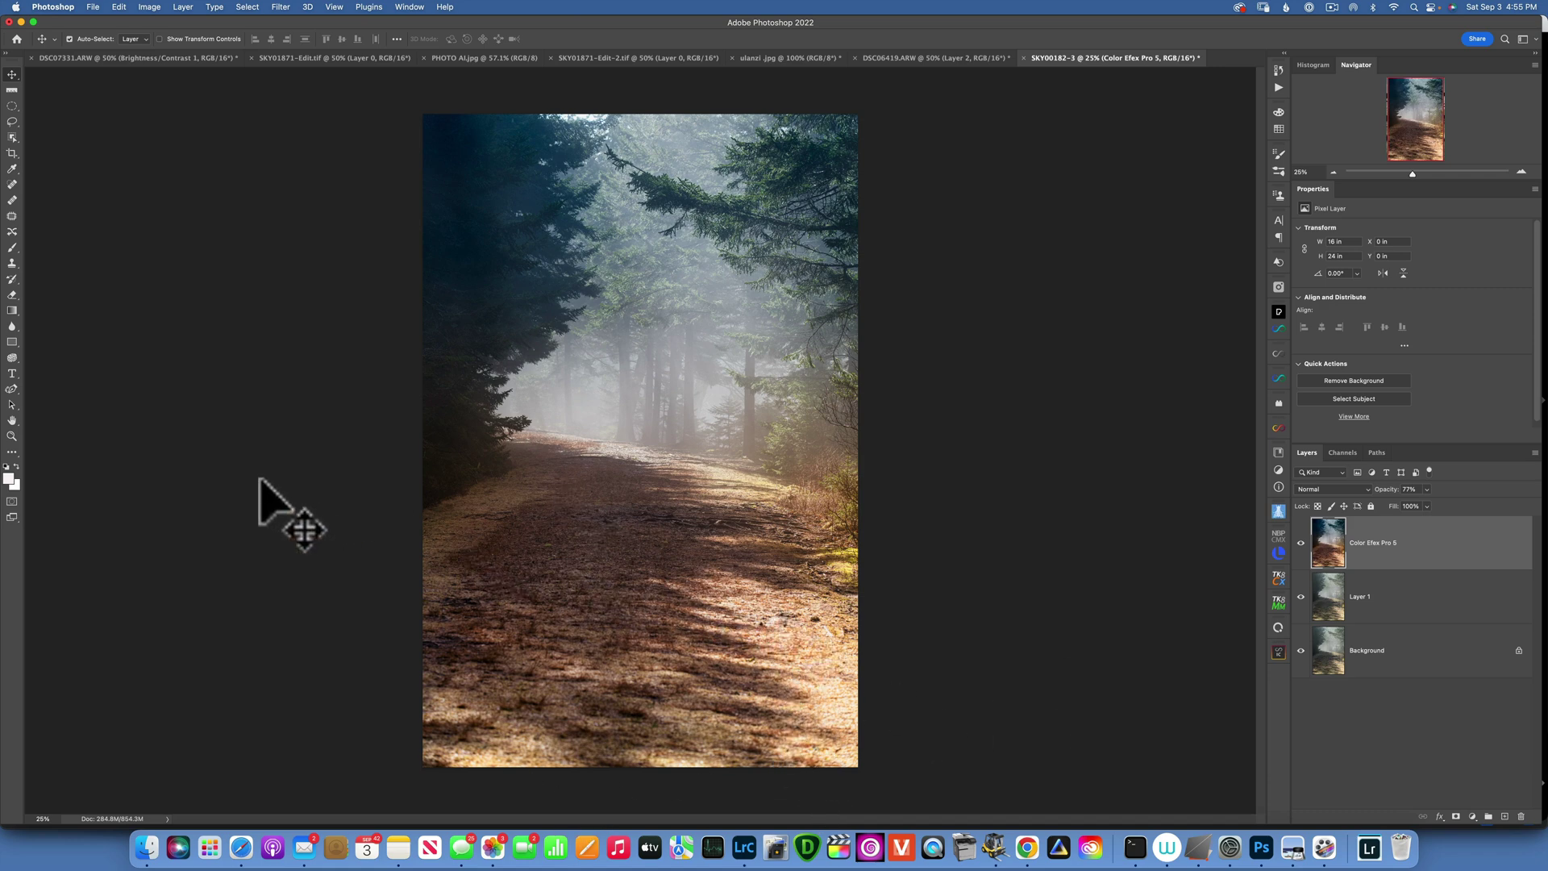
{"action": "left_click", "coordinate": [12, 153]}
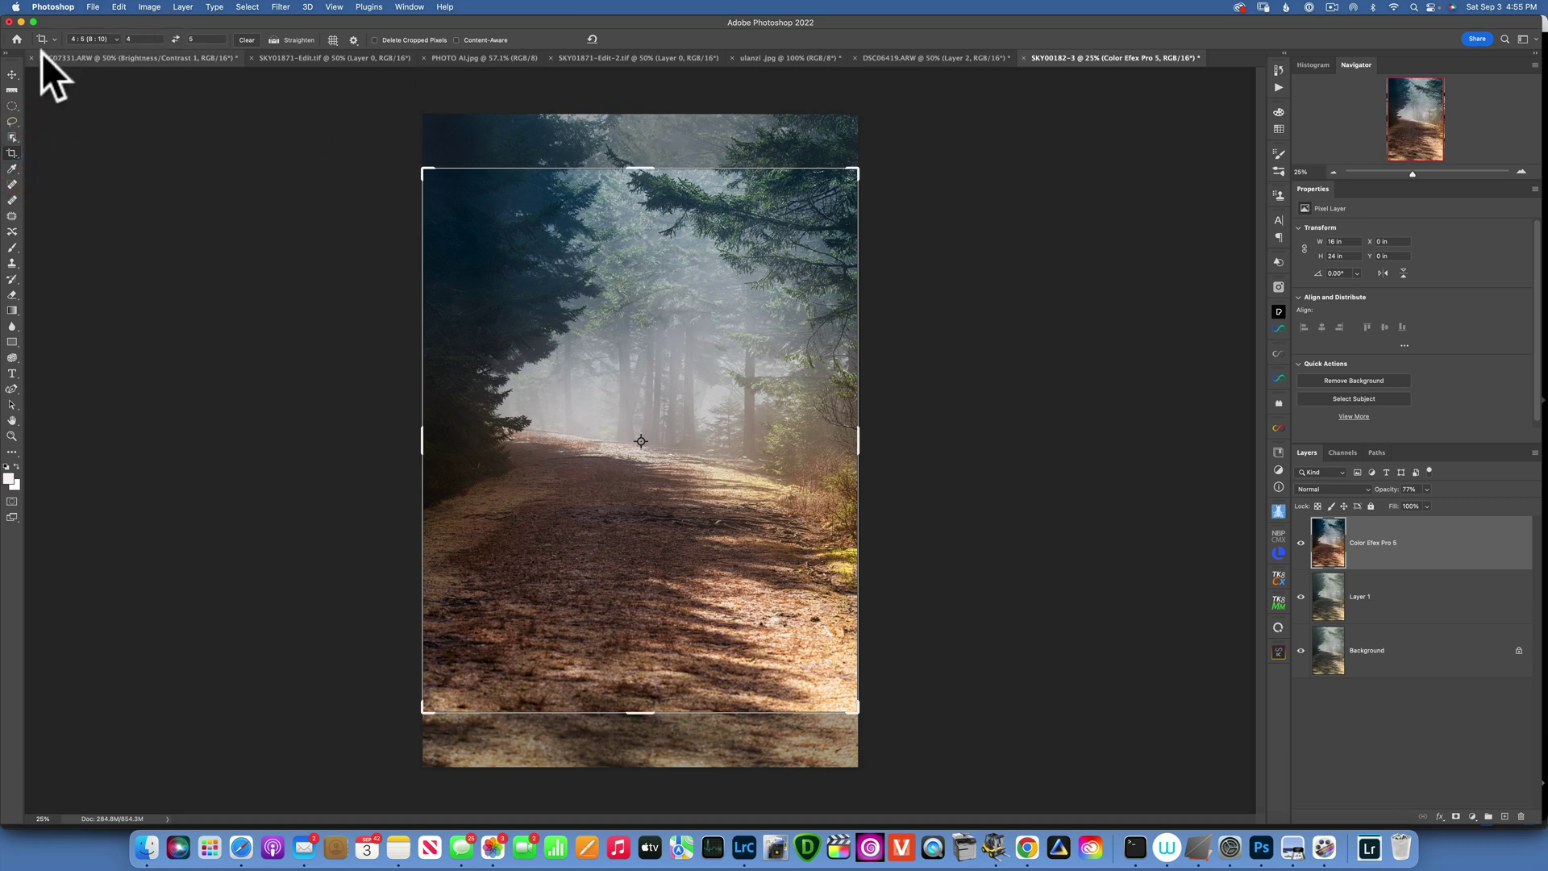
{"action": "left_click", "coordinate": [412, 159]}
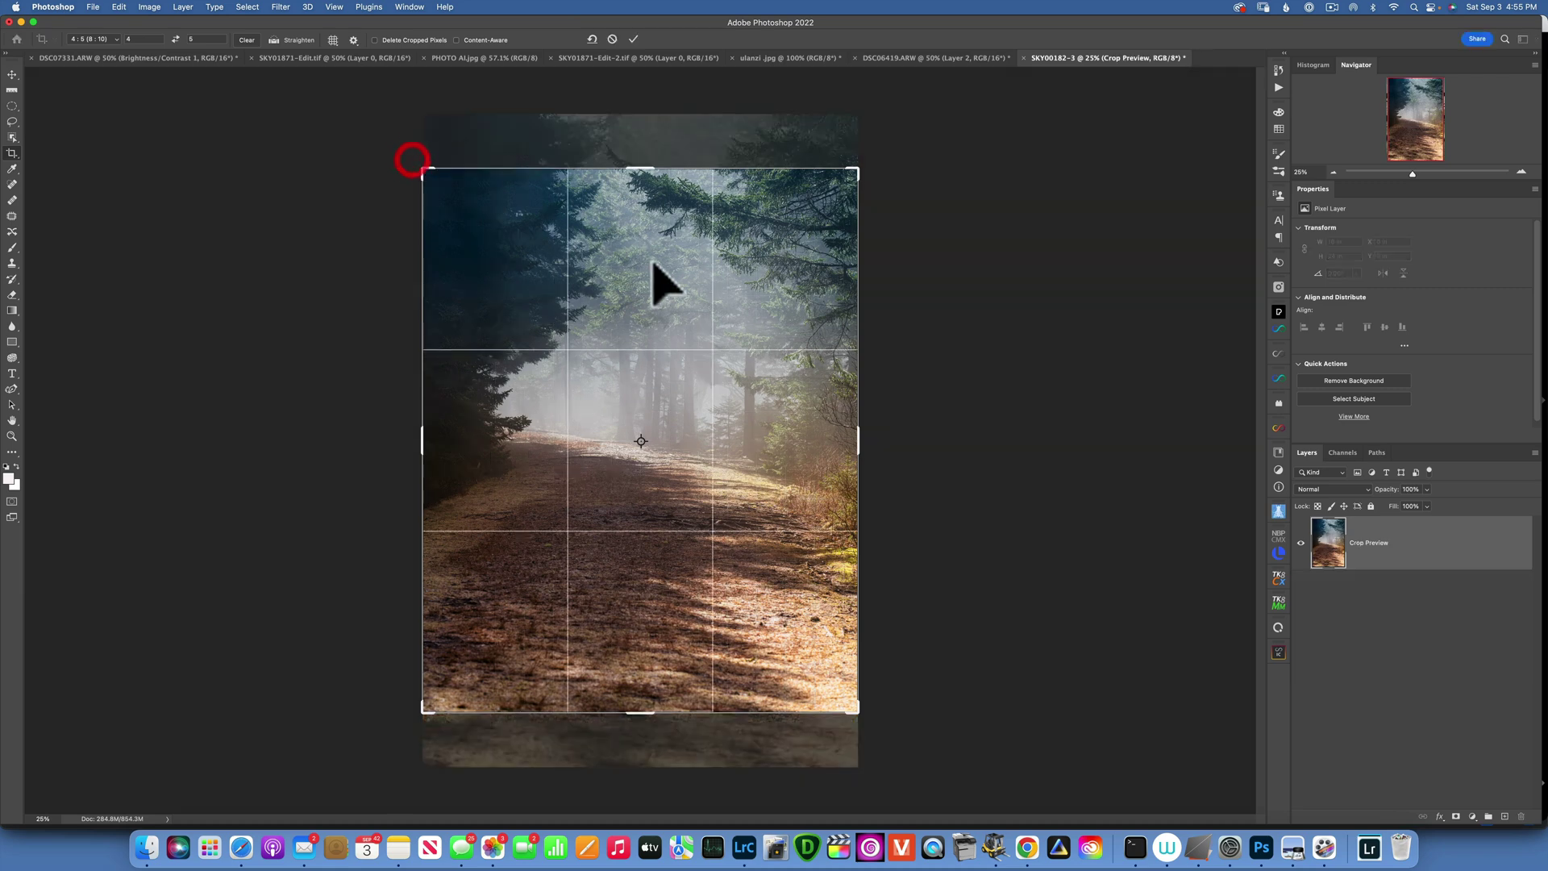
{"action": "mouse_move", "coordinate": [647, 262]}
{"action": "left_mouse_down"}
{"action": "mouse_move", "coordinate": [646, 296]}
{"action": "mouse_move", "coordinate": [656, 282]}
{"action": "left_mouse_up"}
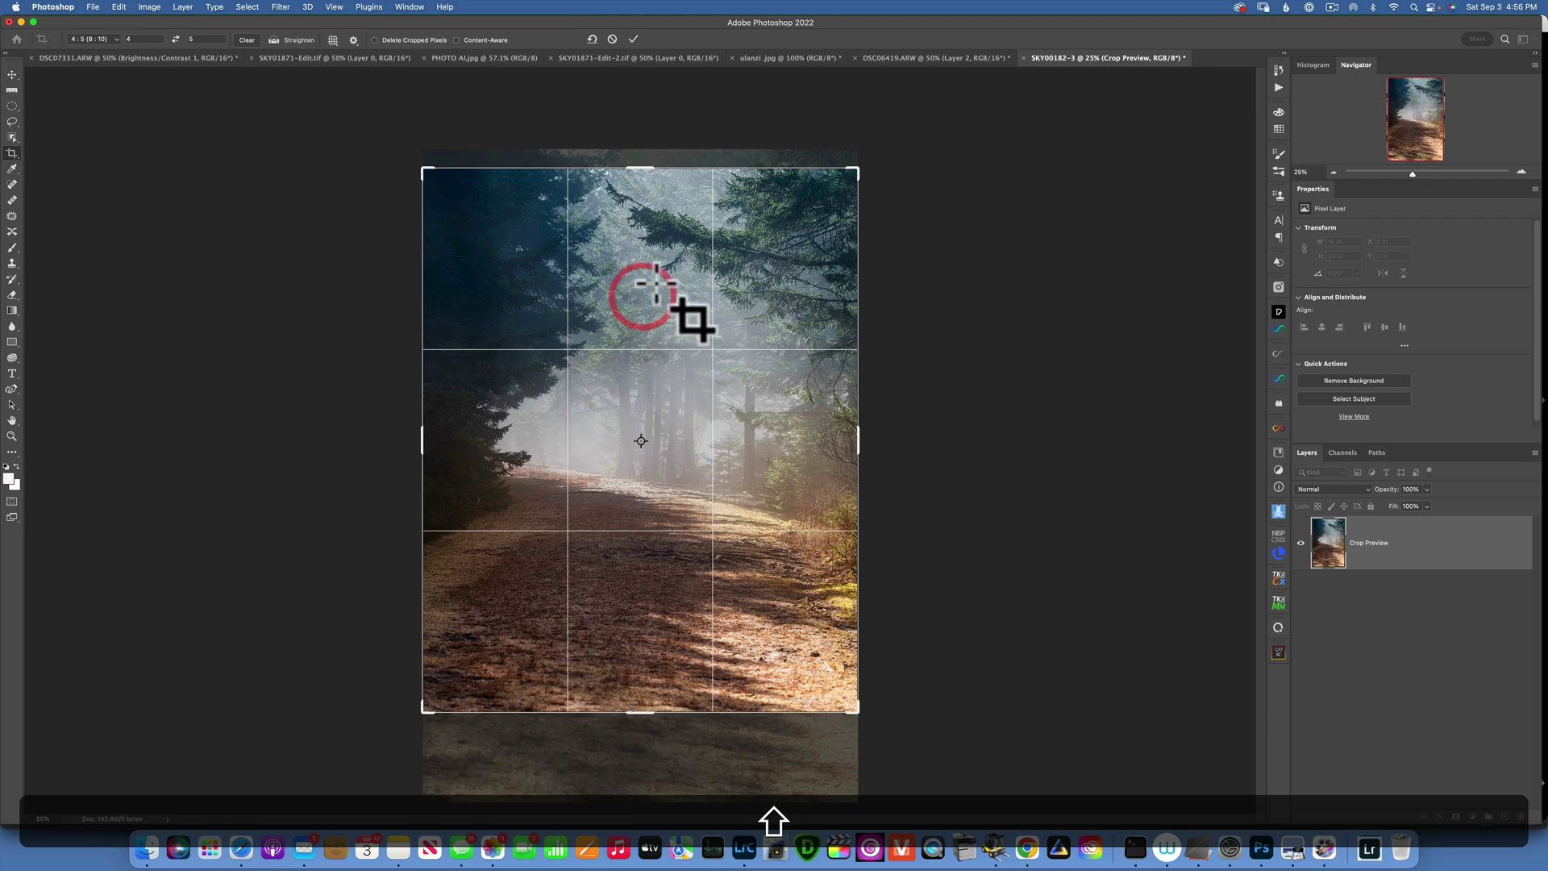
{"action": "left_click", "coordinate": [660, 274]}
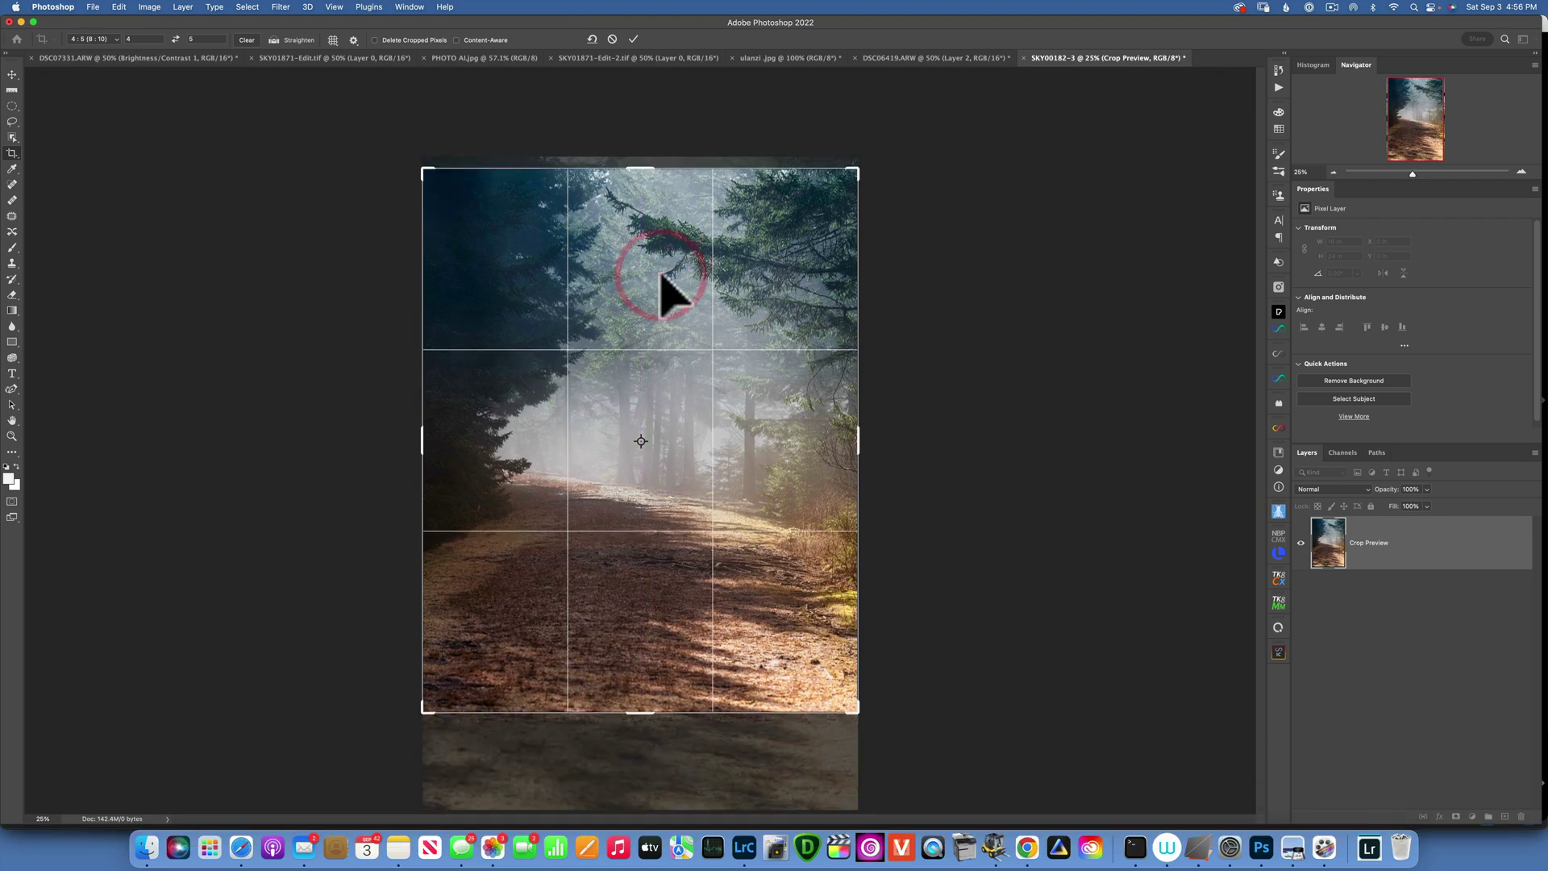
{"action": "key", "text": "Return"}
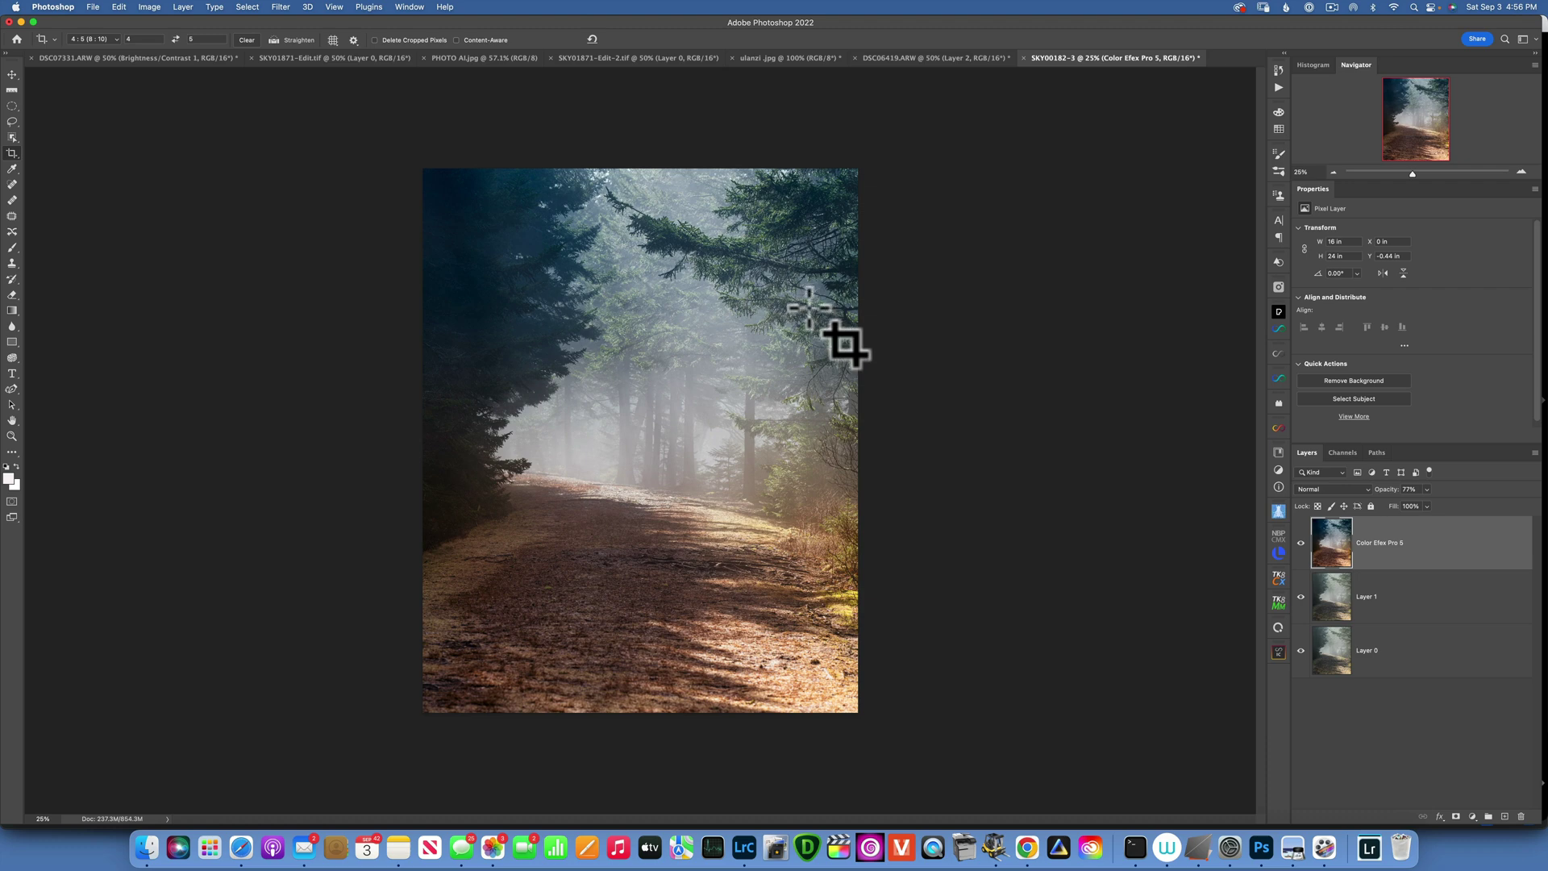
- Make an elliptical selection about 10.1 in by 11.6 in over the foggy centre and add a Curves adjustment layer from it
{"action": "left_click", "coordinate": [12, 106]}
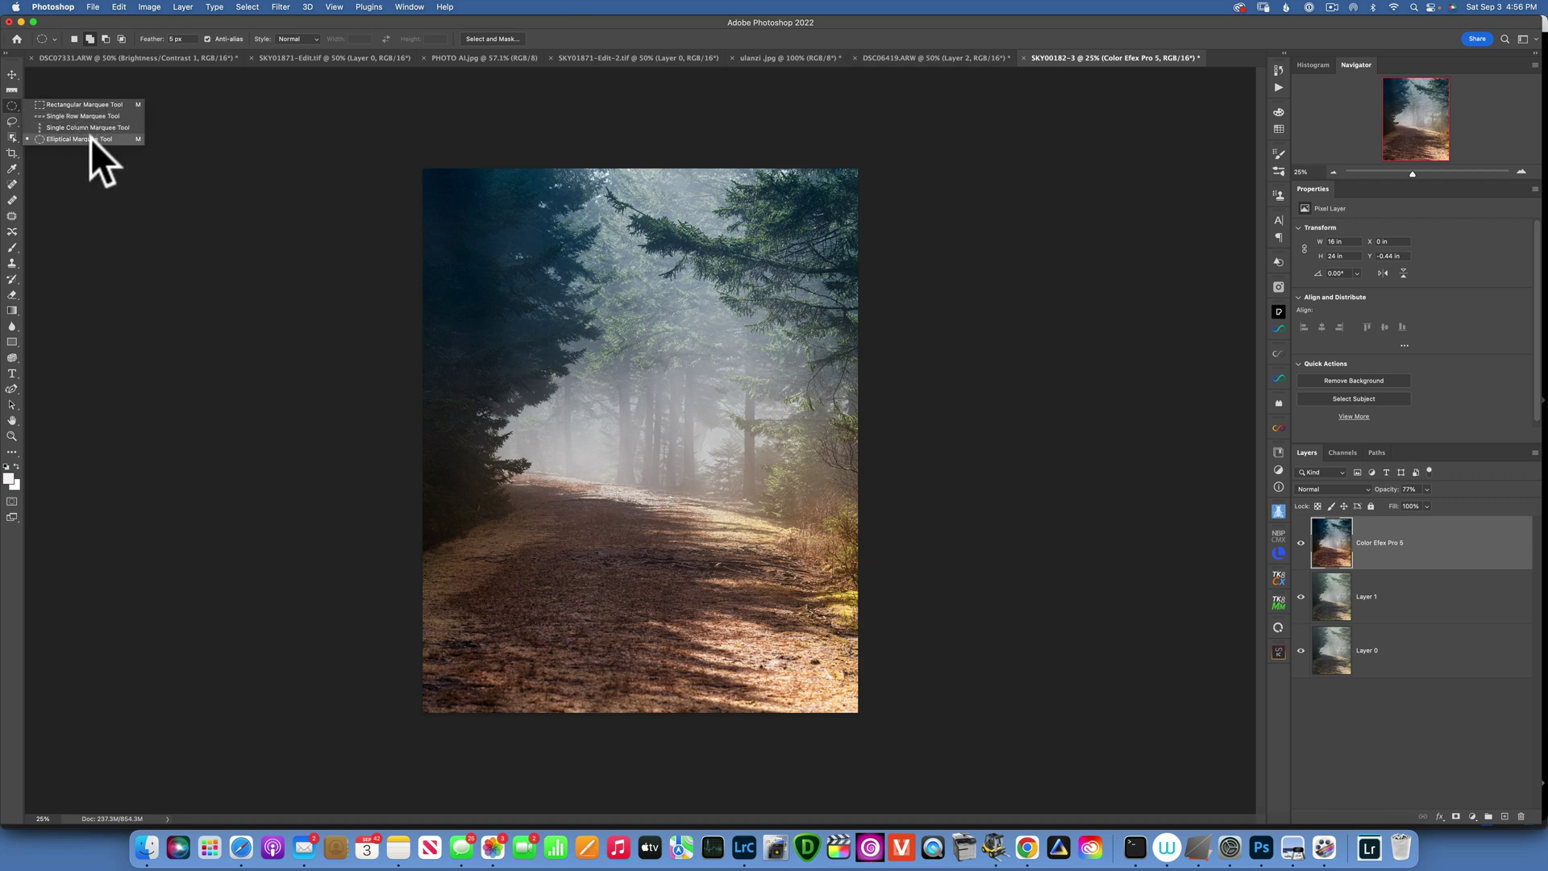
{"action": "left_click", "coordinate": [91, 139]}
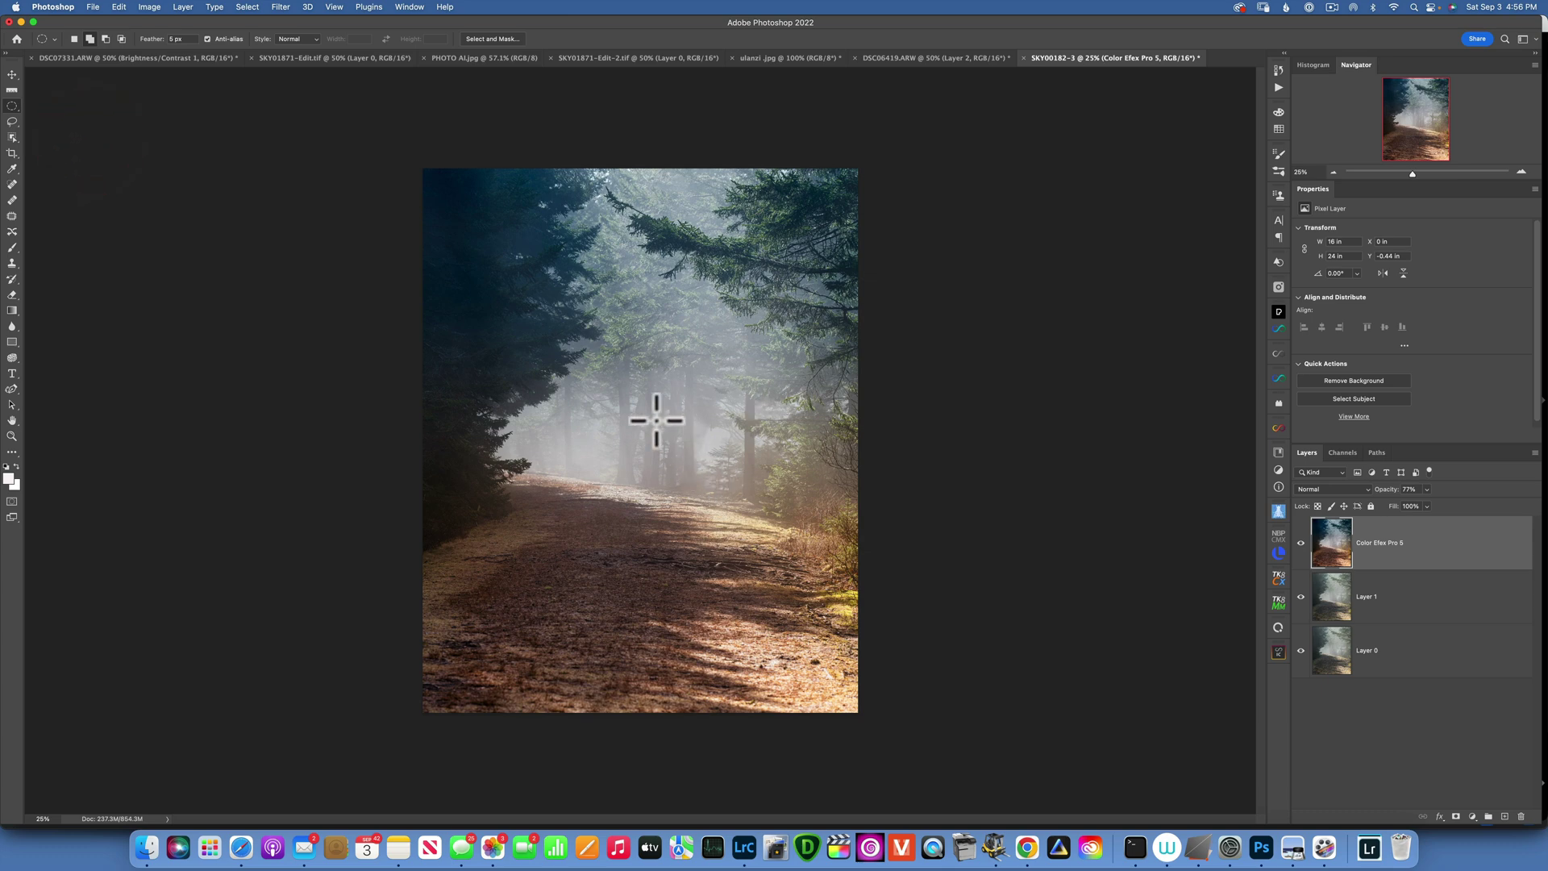
{"action": "left_click_drag", "start_coordinate": [608, 403], "coordinate": [770, 571]}
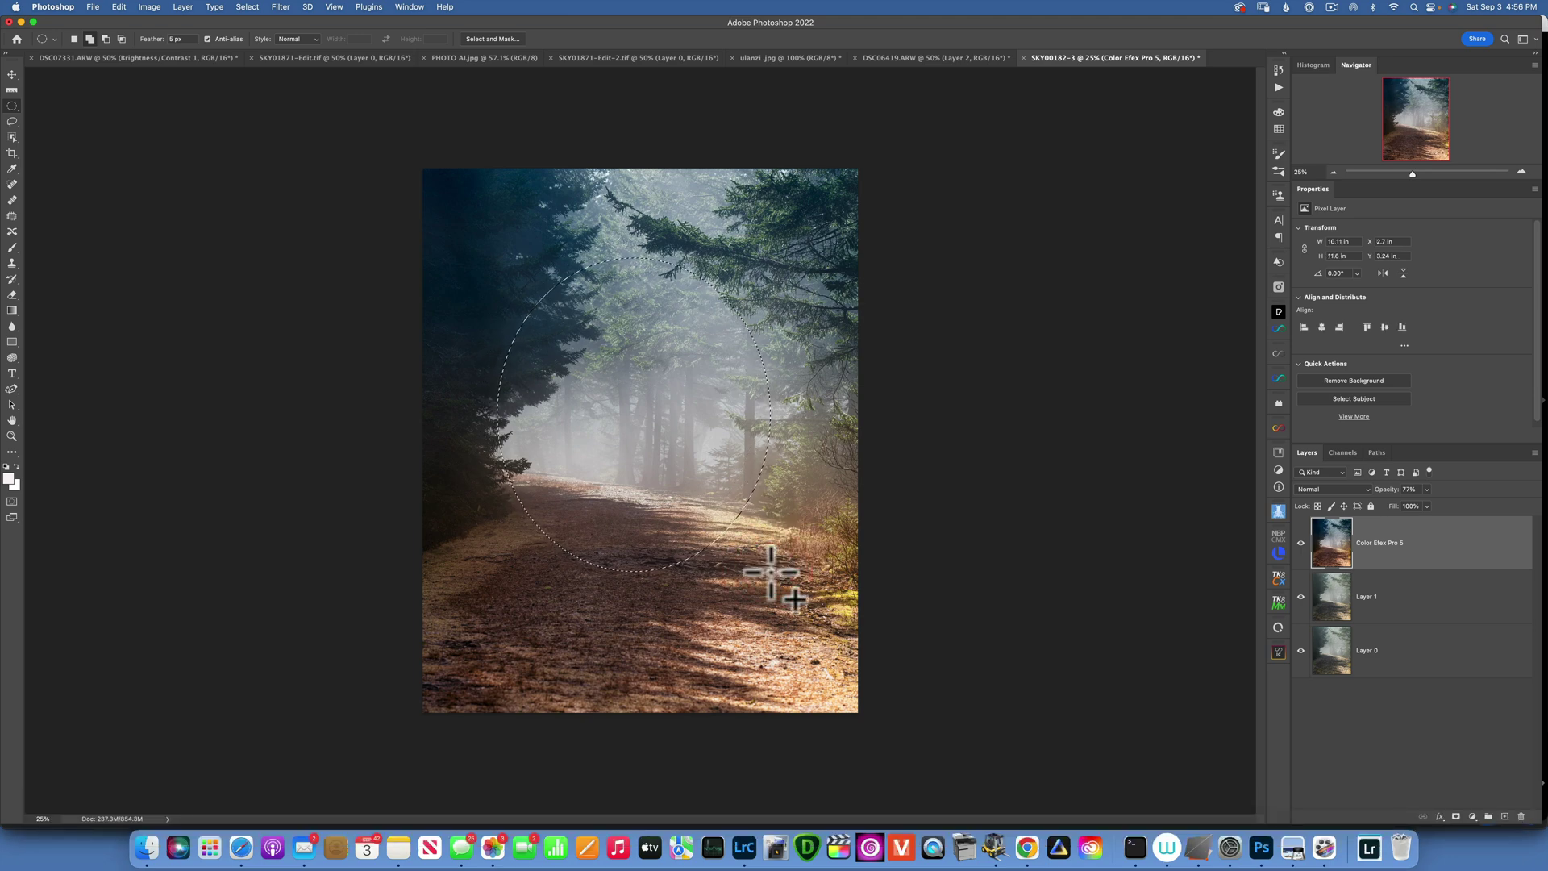
{"action": "left_click", "coordinate": [1472, 816]}
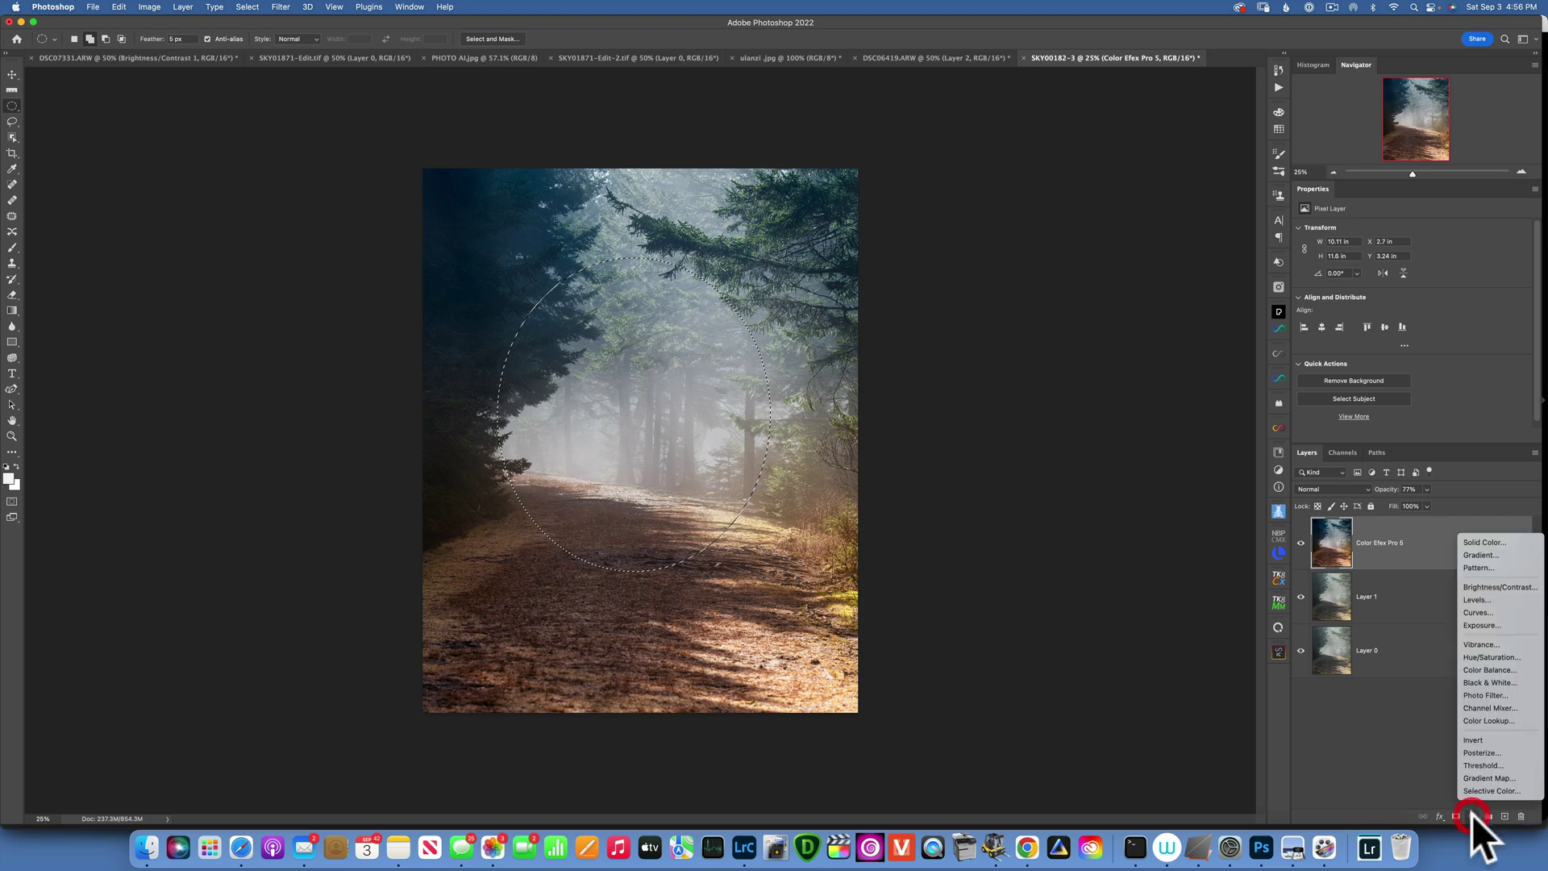
{"action": "left_click", "coordinate": [1487, 611]}
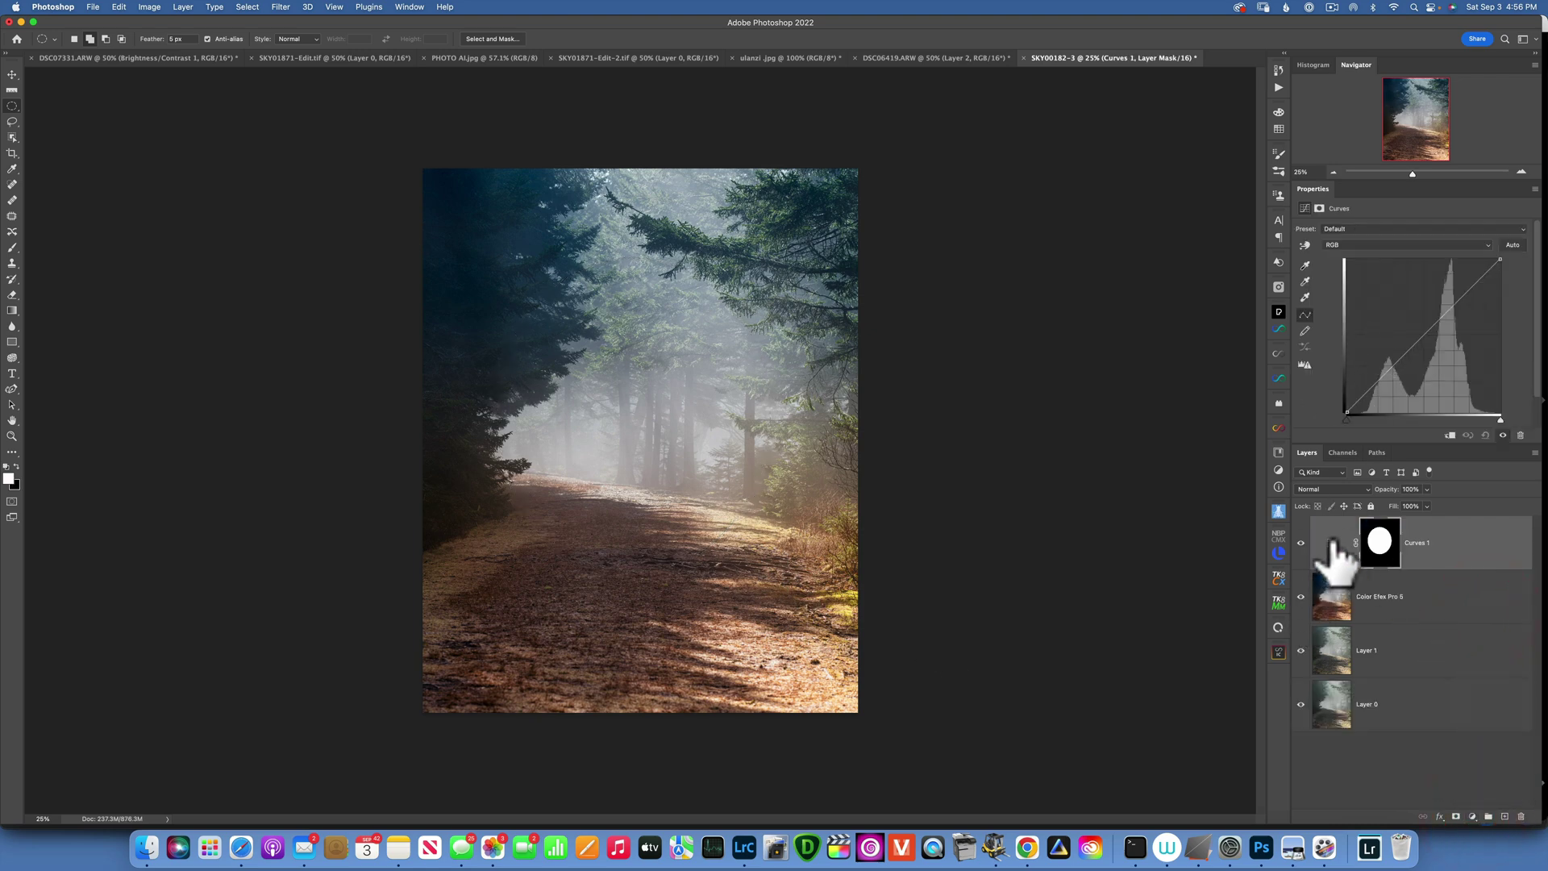
- Raise the RGB curve's midtones on the Curves layer to brighten the foggy ellipse
{"action": "left_click", "coordinate": [1332, 543]}
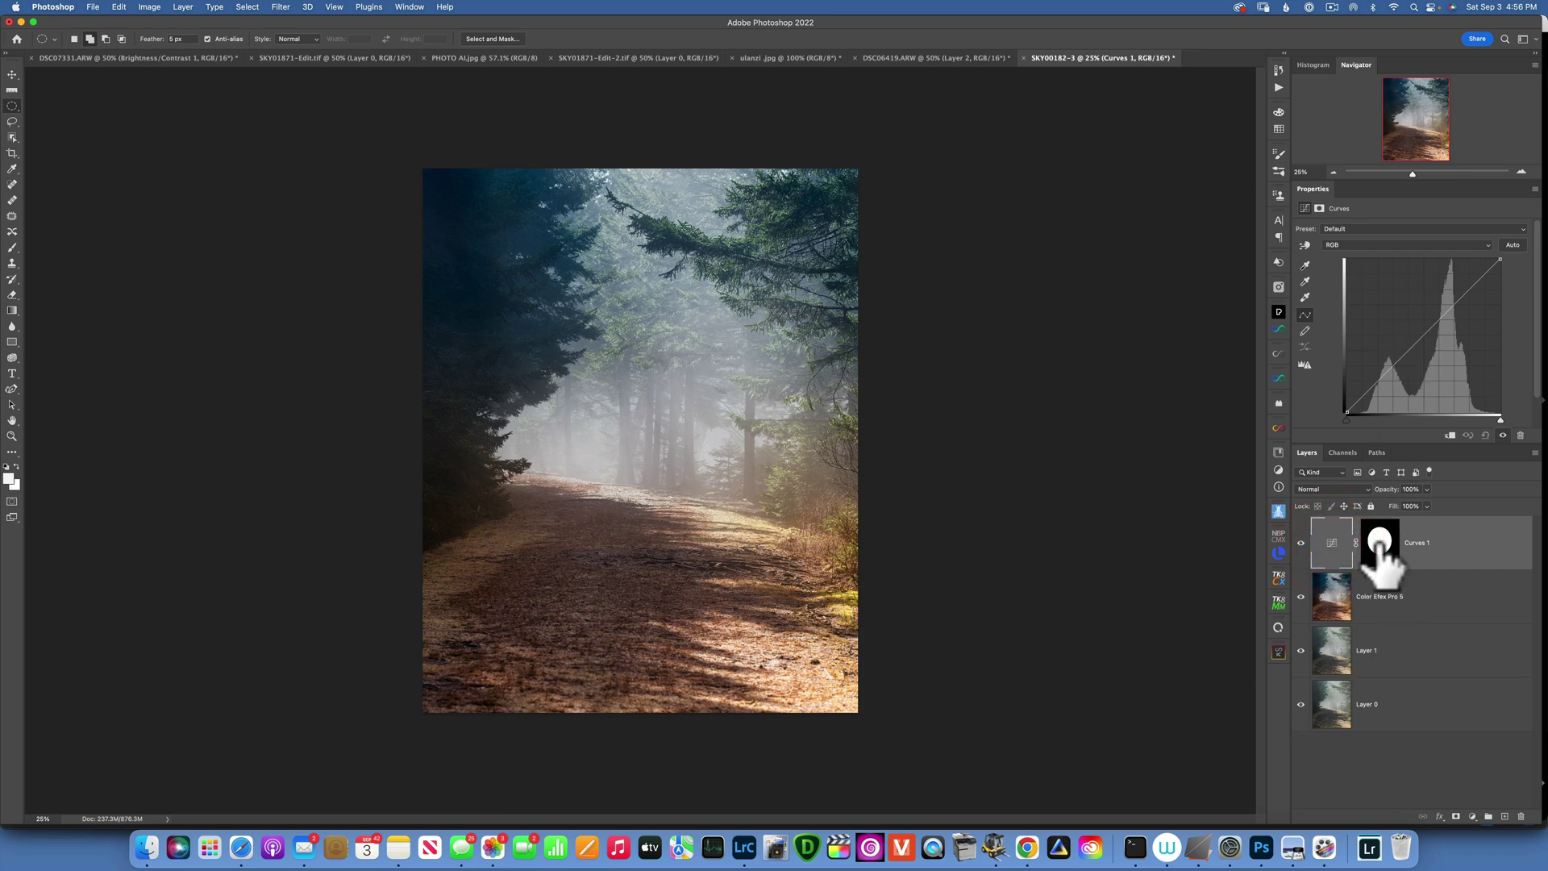
{"action": "left_click", "coordinate": [1332, 549]}
{"action": "left_click_drag", "start_coordinate": [1428, 329], "coordinate": [1422, 318]}
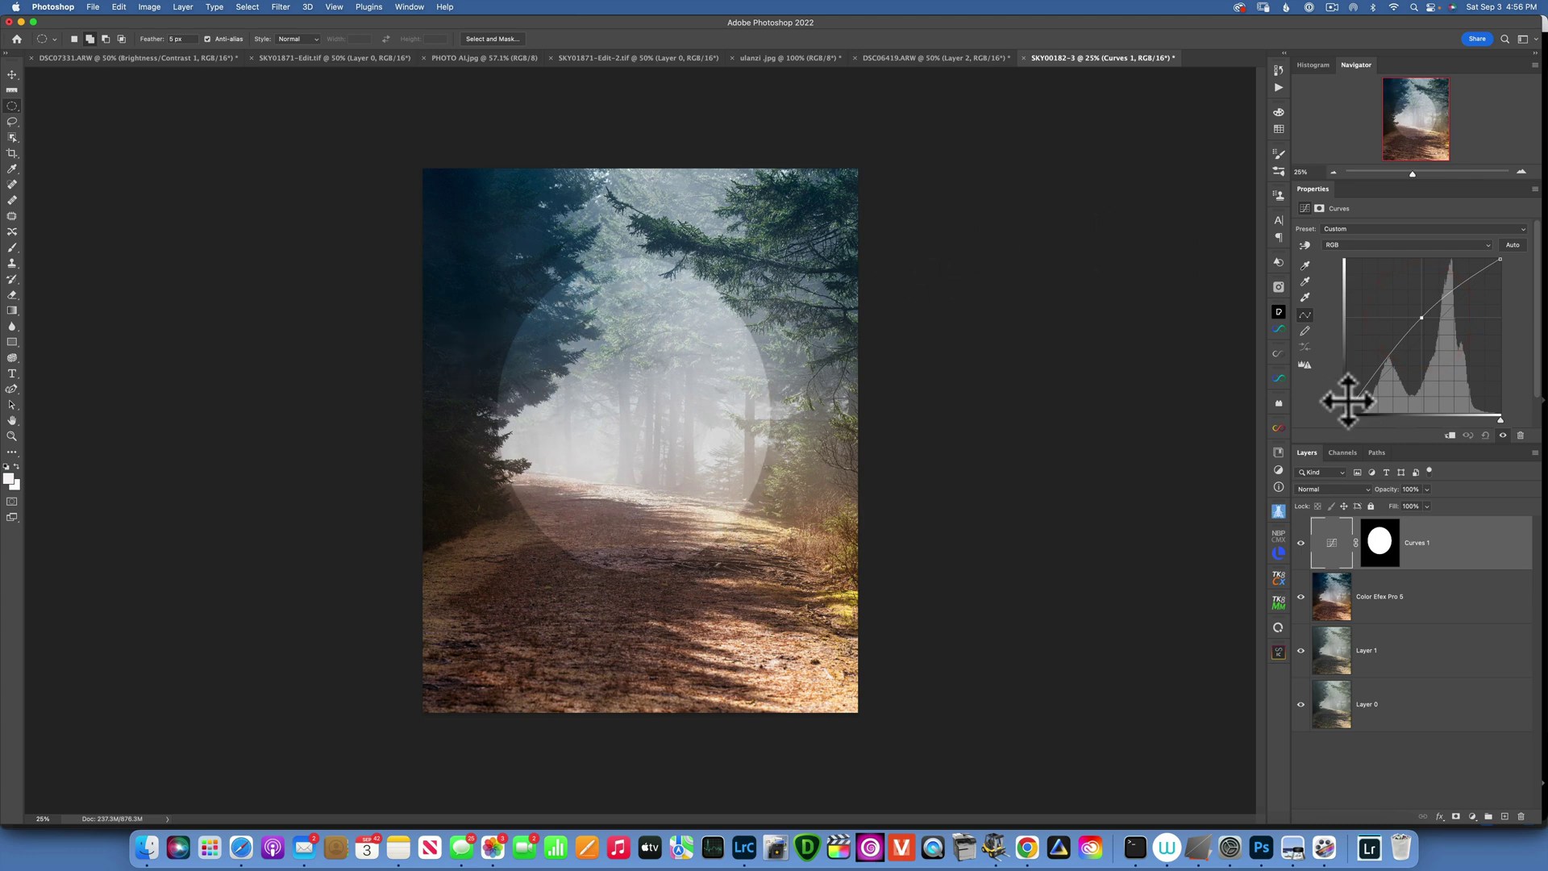
- Feather the Curves layer mask to 733.8 px and shift the glow slightly left and down over the fog
{"action": "left_click", "coordinate": [1379, 540]}
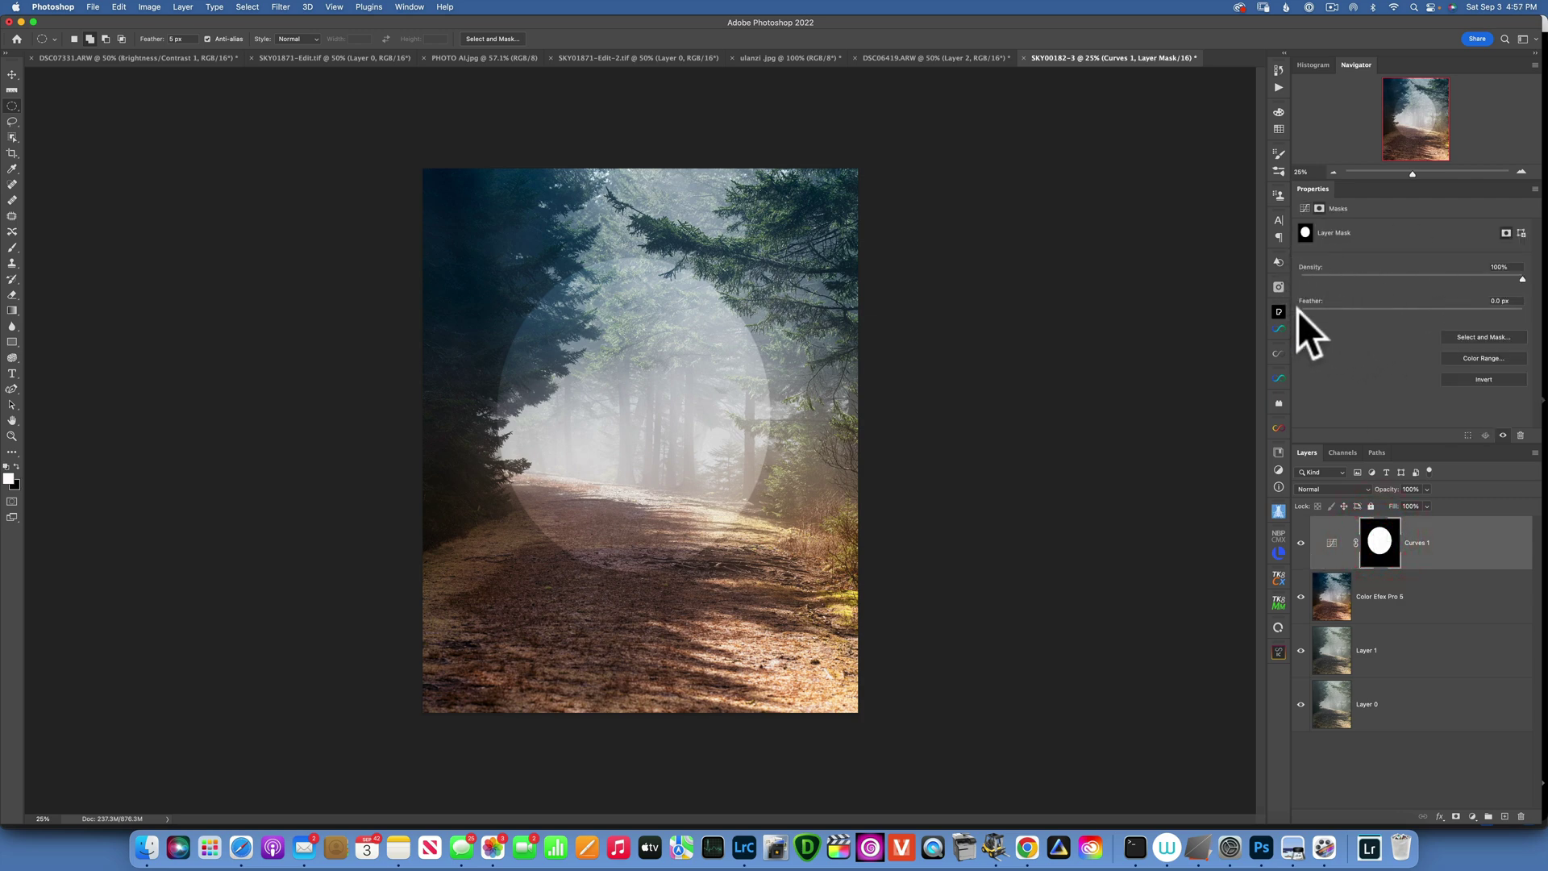
{"action": "left_click_drag", "start_coordinate": [1299, 311], "coordinate": [1510, 322]}
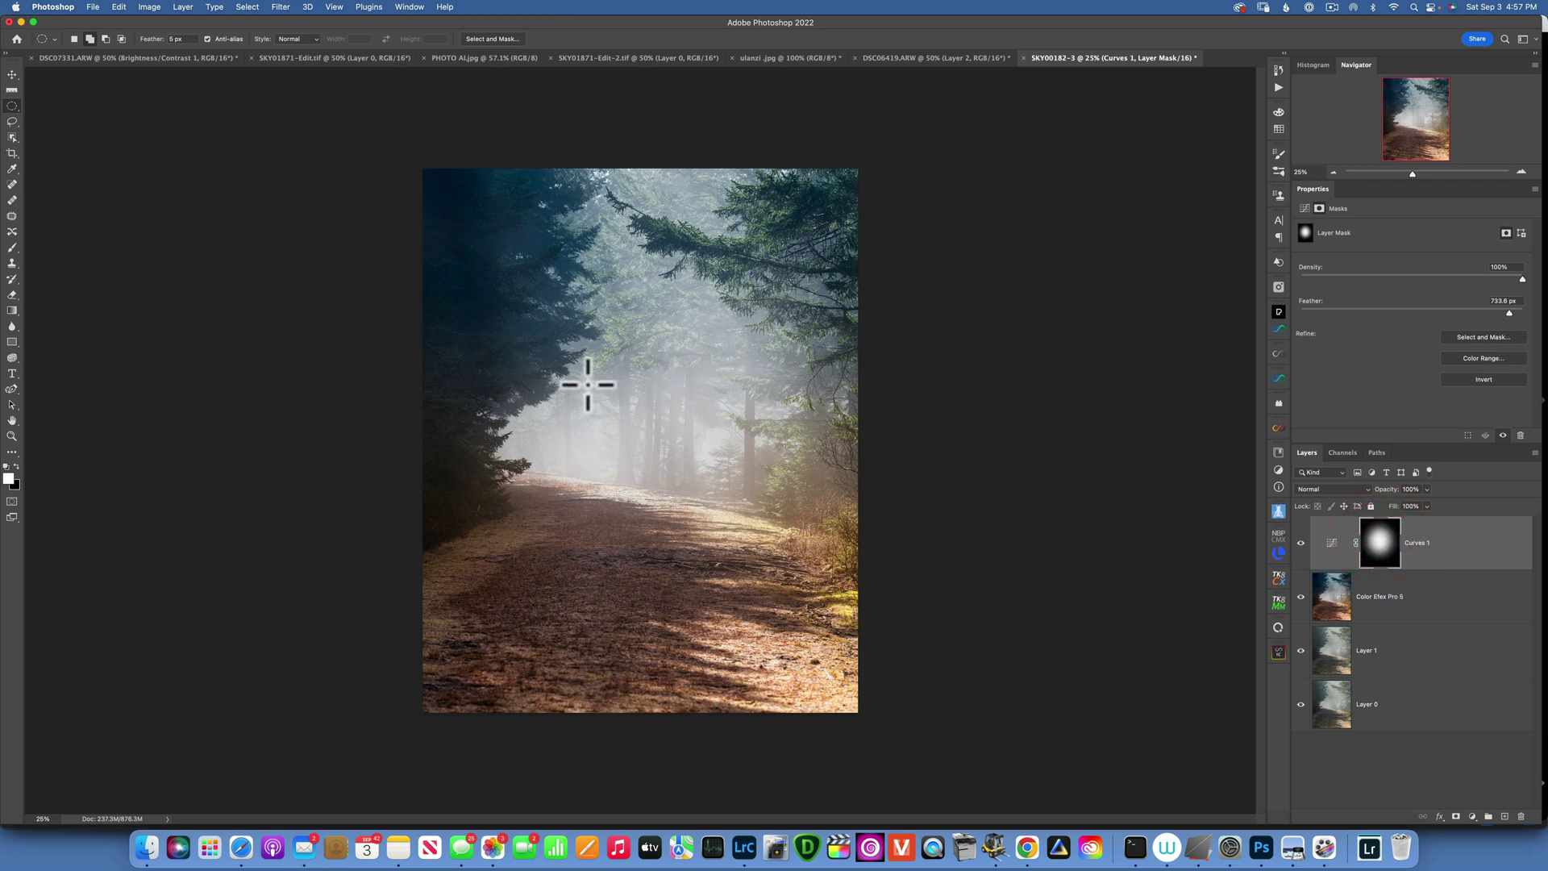
{"action": "key", "text": "v"}
{"action": "mouse_move", "coordinate": [659, 427]}
{"action": "left_mouse_down"}
{"action": "mouse_move", "coordinate": [605, 440]}
{"action": "mouse_move", "coordinate": [621, 340]}
{"action": "mouse_move", "coordinate": [700, 615]}
{"action": "mouse_move", "coordinate": [805, 333]}
{"action": "mouse_move", "coordinate": [674, 449]}
{"action": "mouse_move", "coordinate": [535, 500]}
{"action": "mouse_move", "coordinate": [780, 718]}
{"action": "mouse_move", "coordinate": [588, 404]}
{"action": "mouse_move", "coordinate": [642, 428]}
{"action": "mouse_move", "coordinate": [639, 448]}
{"action": "mouse_move", "coordinate": [632, 435]}
{"action": "left_mouse_up"}
{"action": "key", "text": "m"}
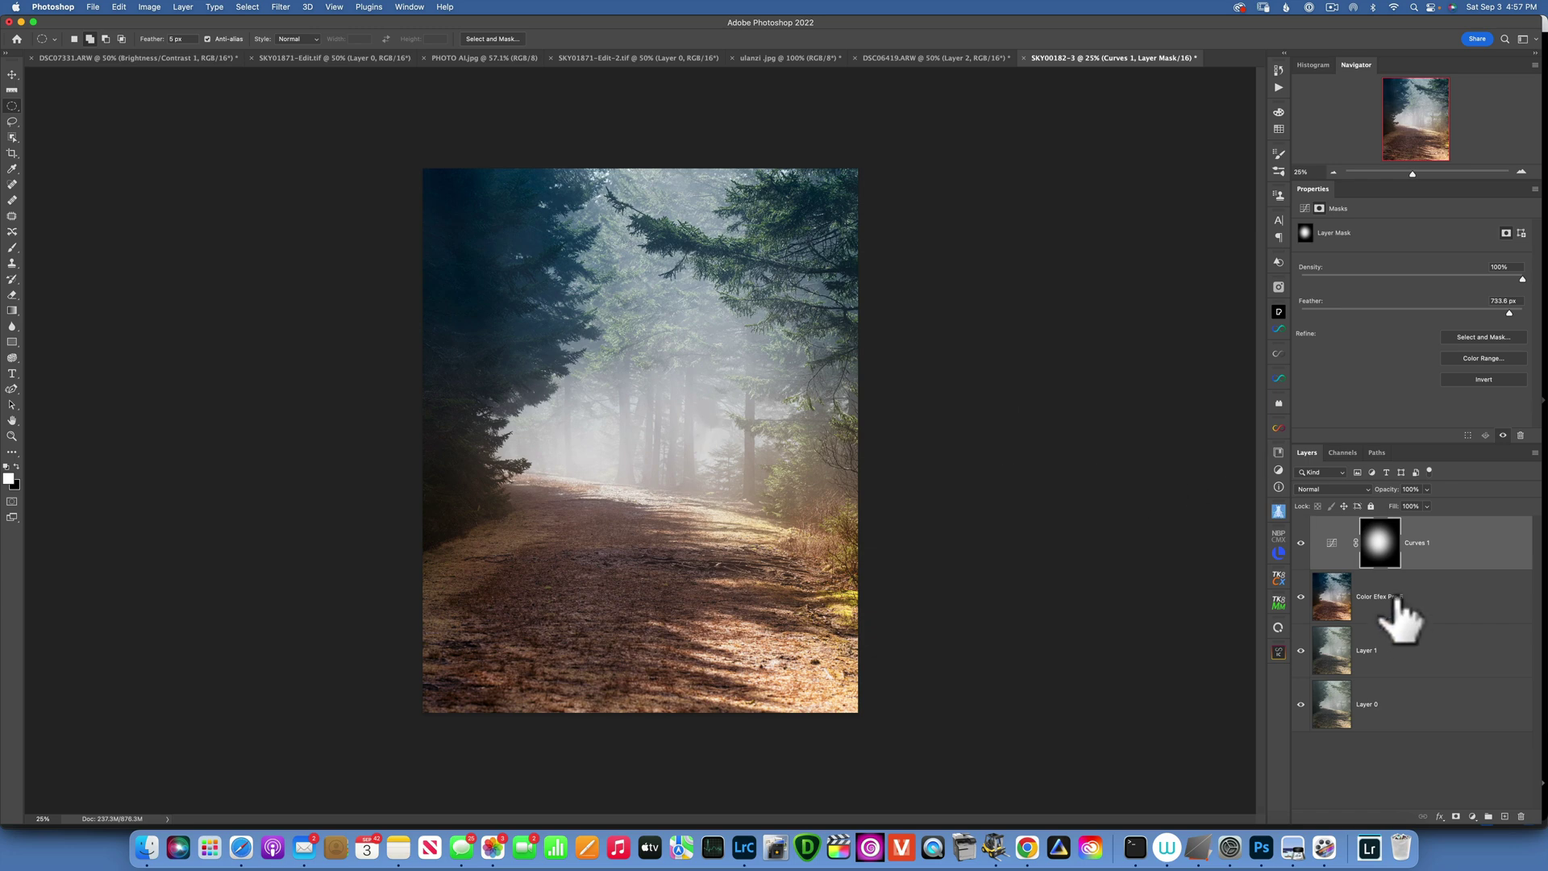
- Raise the Blue channel's midtones slightly on the Curves layer to add a cool tint to the fog
{"action": "left_click", "coordinate": [1332, 542]}
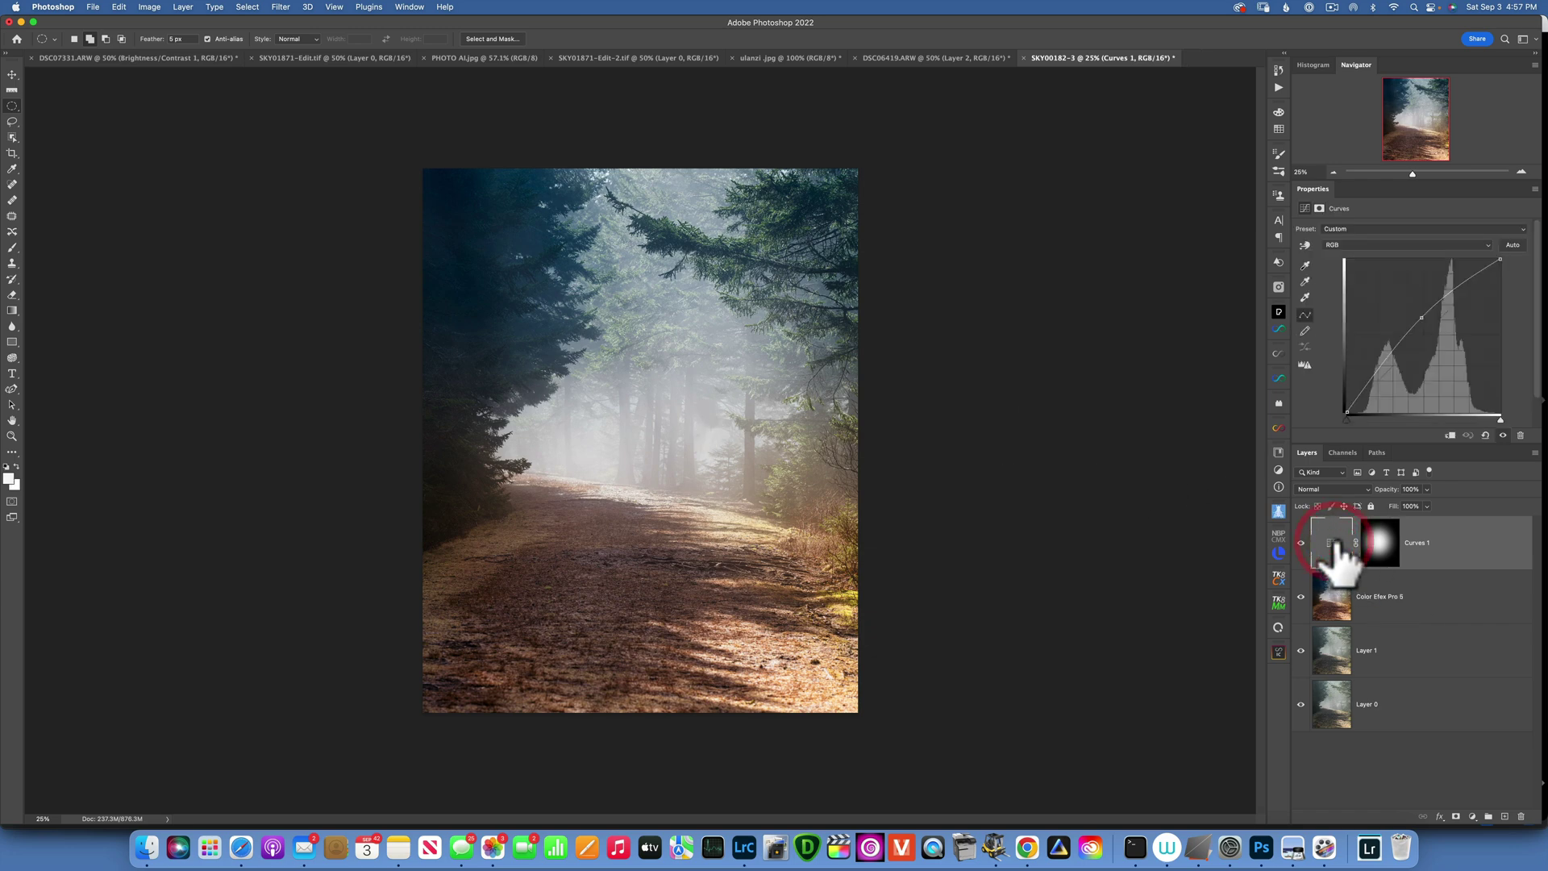
{"action": "left_click", "coordinate": [1364, 243]}
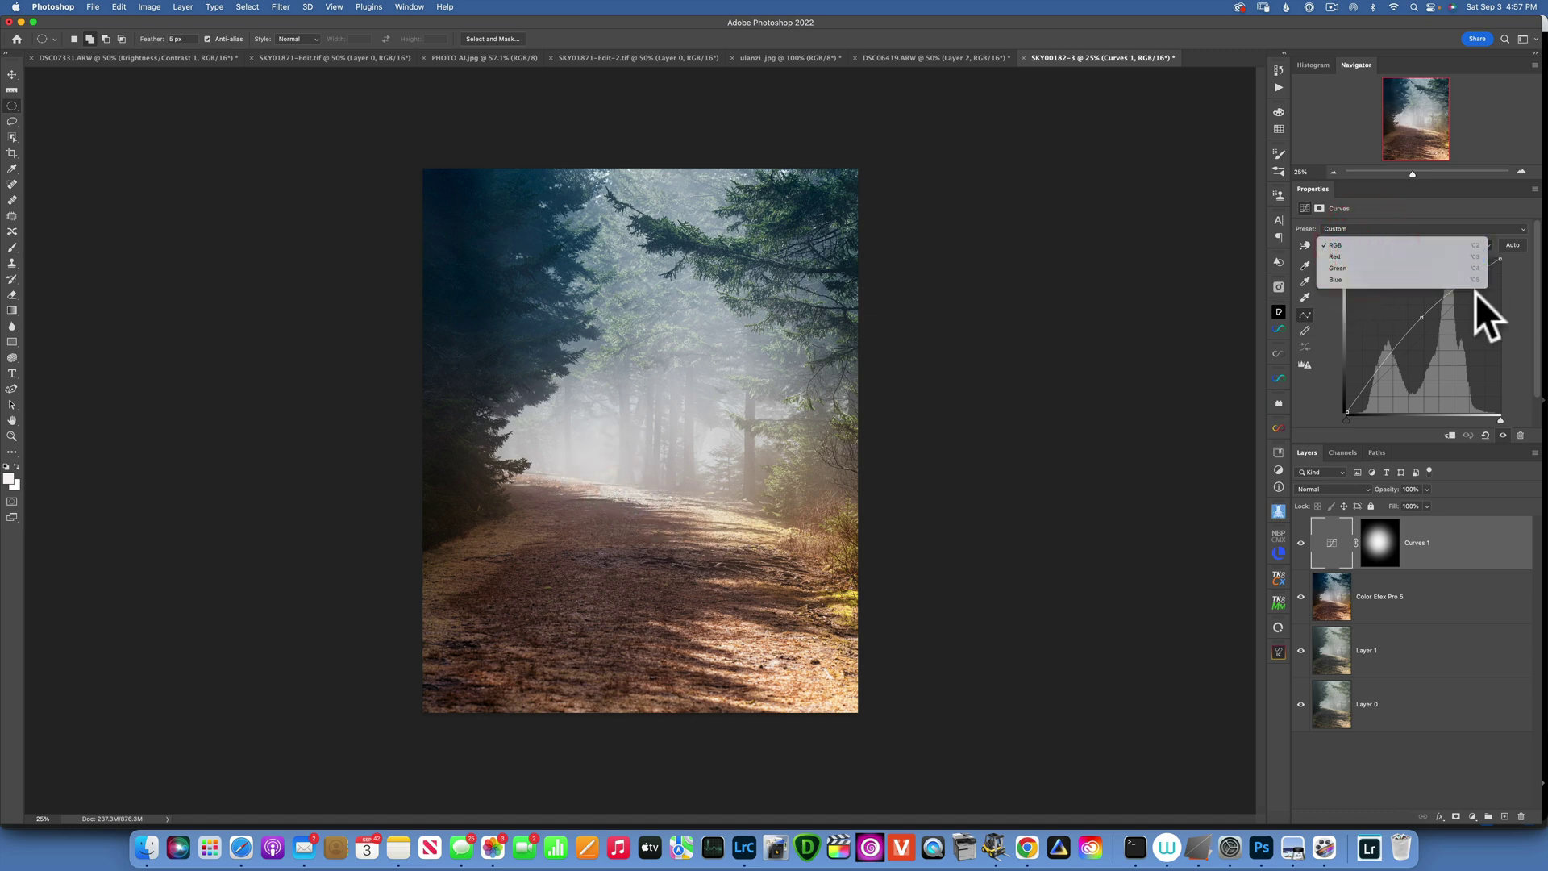
{"action": "left_click", "coordinate": [1341, 280]}
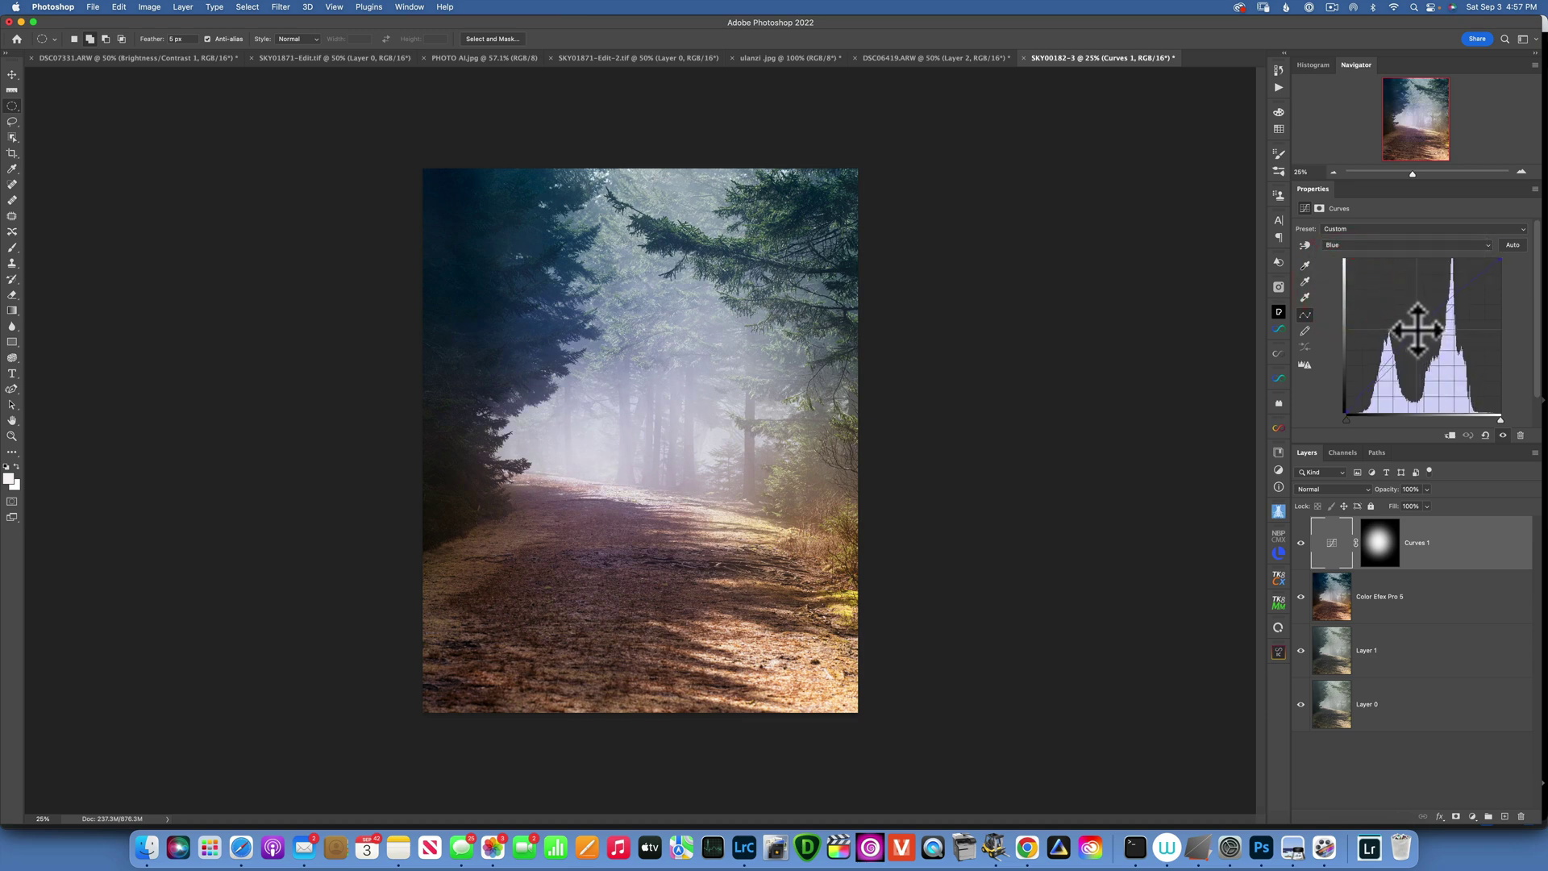
- Lower the Red channel's midtones slightly on the Curves layer, checking the effect by toggling the layer's visibility
{"action": "left_click", "coordinate": [1369, 243]}
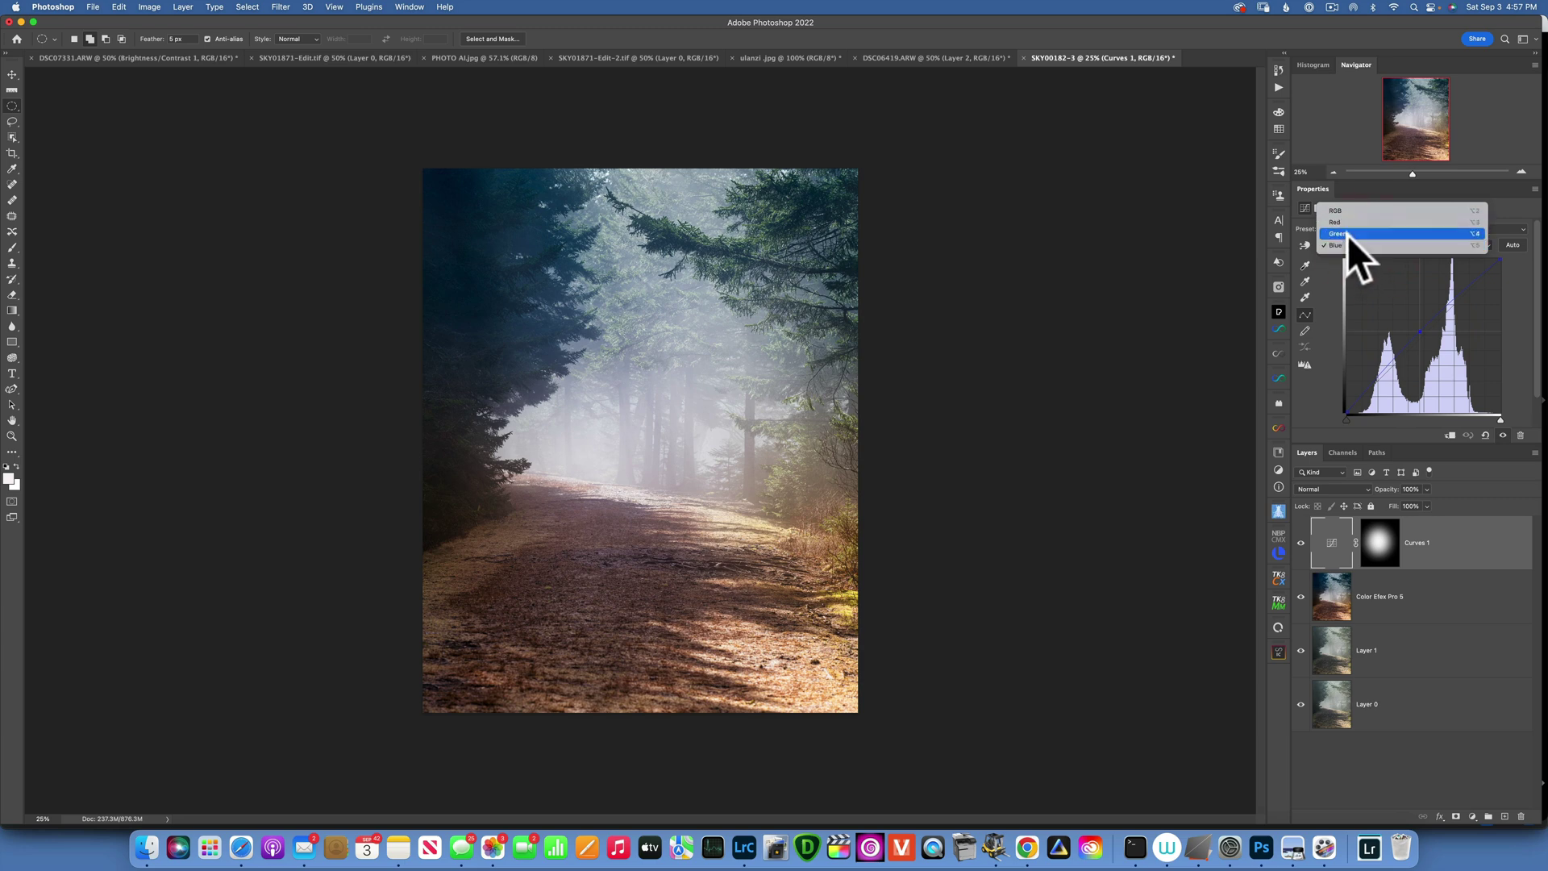
{"action": "left_click", "coordinate": [1348, 234]}
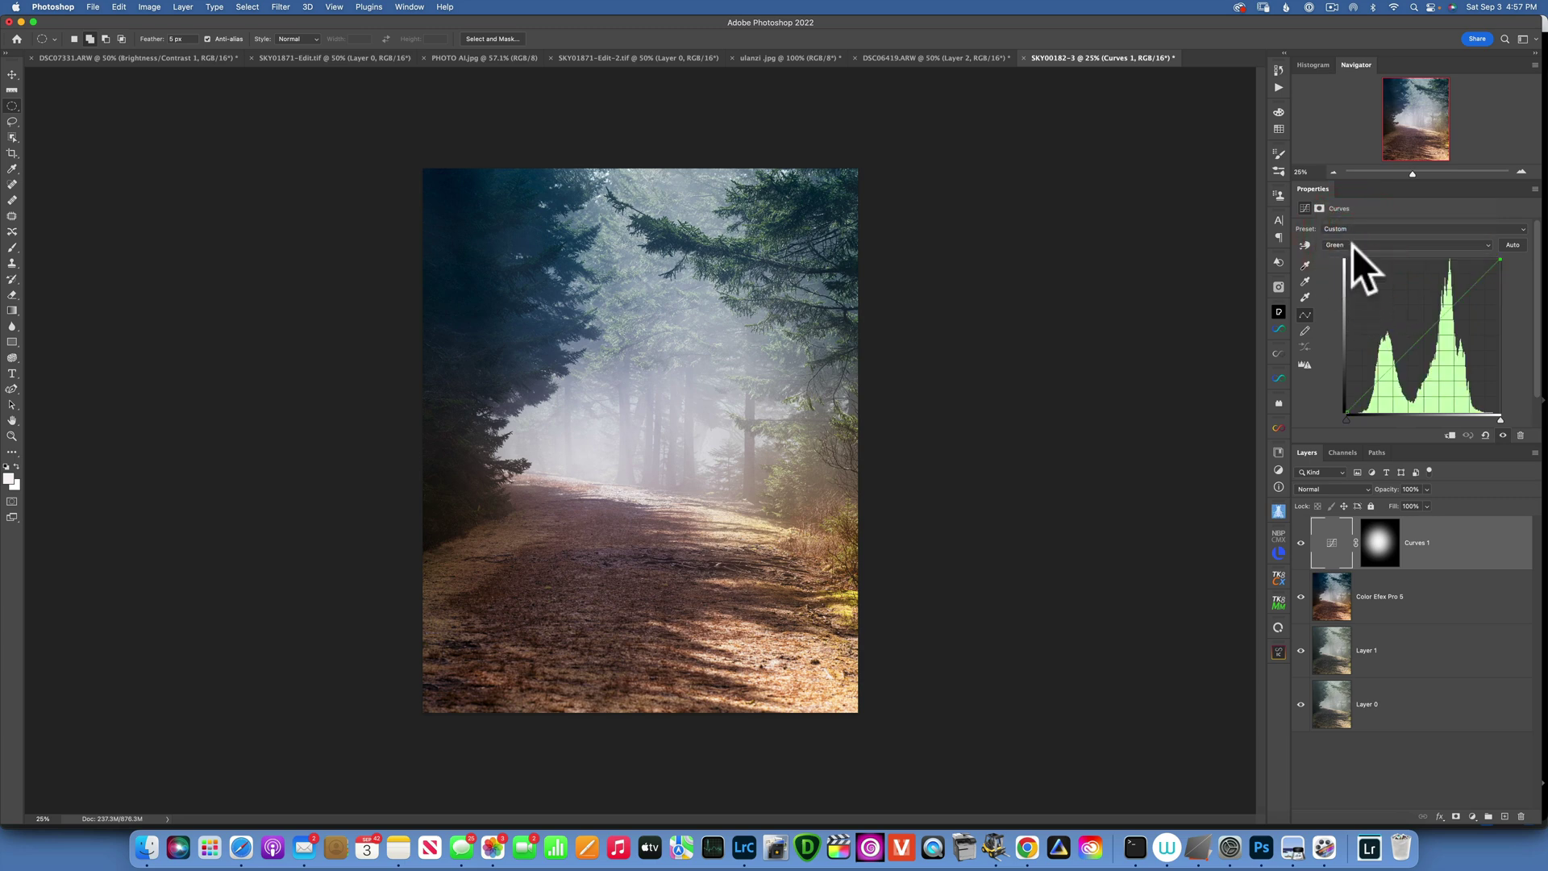
{"action": "left_click", "coordinate": [1362, 240]}
{"action": "left_click", "coordinate": [1350, 229]}
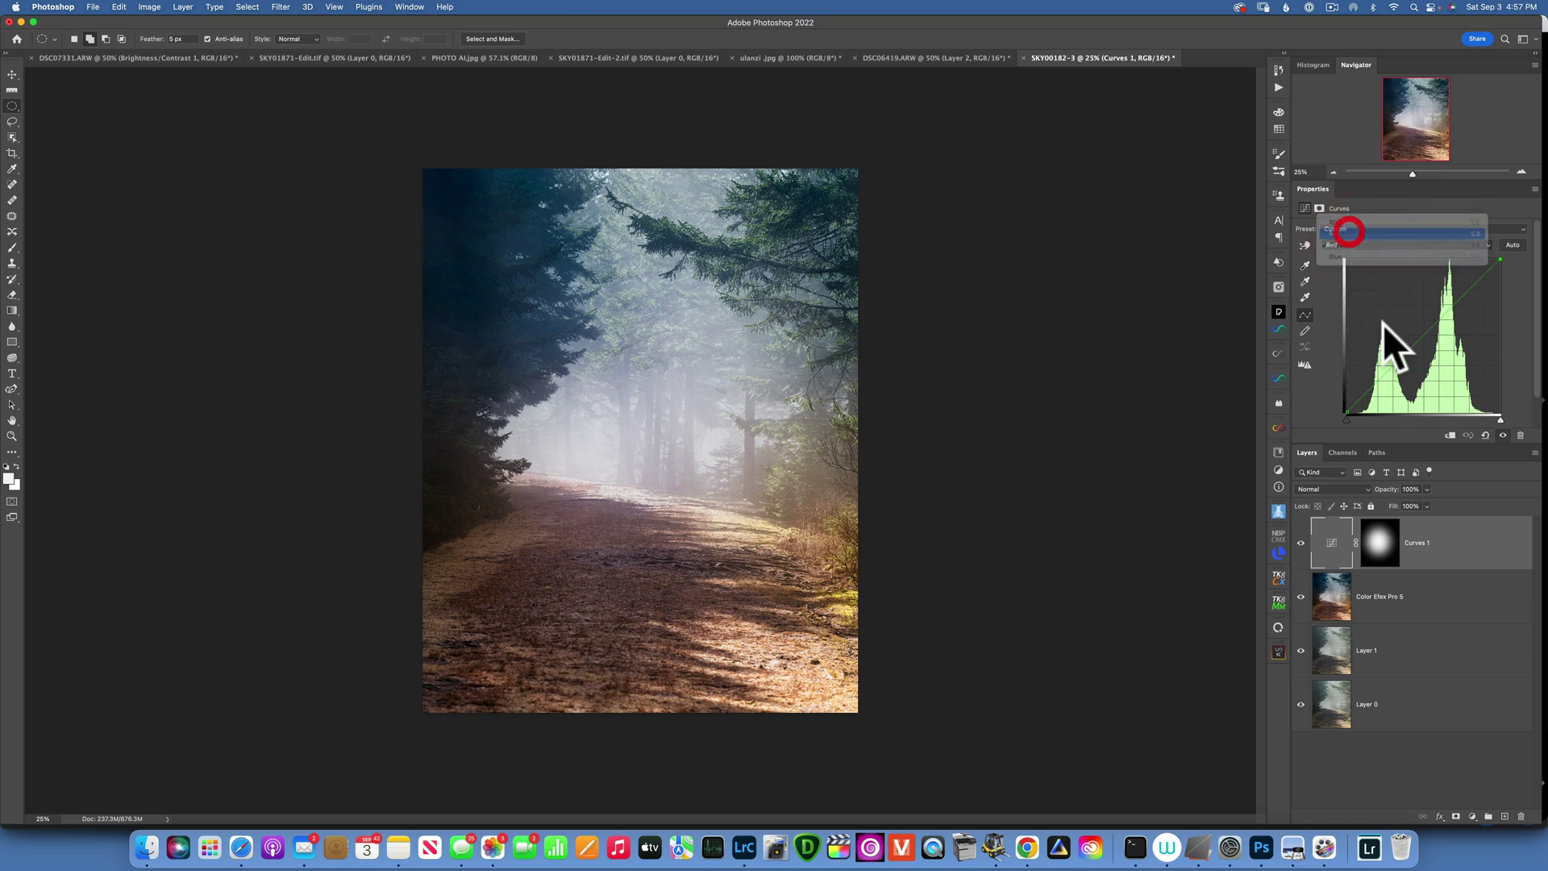
{"action": "mouse_move", "coordinate": [1421, 340]}
{"action": "left_mouse_down"}
{"action": "mouse_move", "coordinate": [1426, 363]}
{"action": "mouse_move", "coordinate": [1429, 342]}
{"action": "left_mouse_up"}
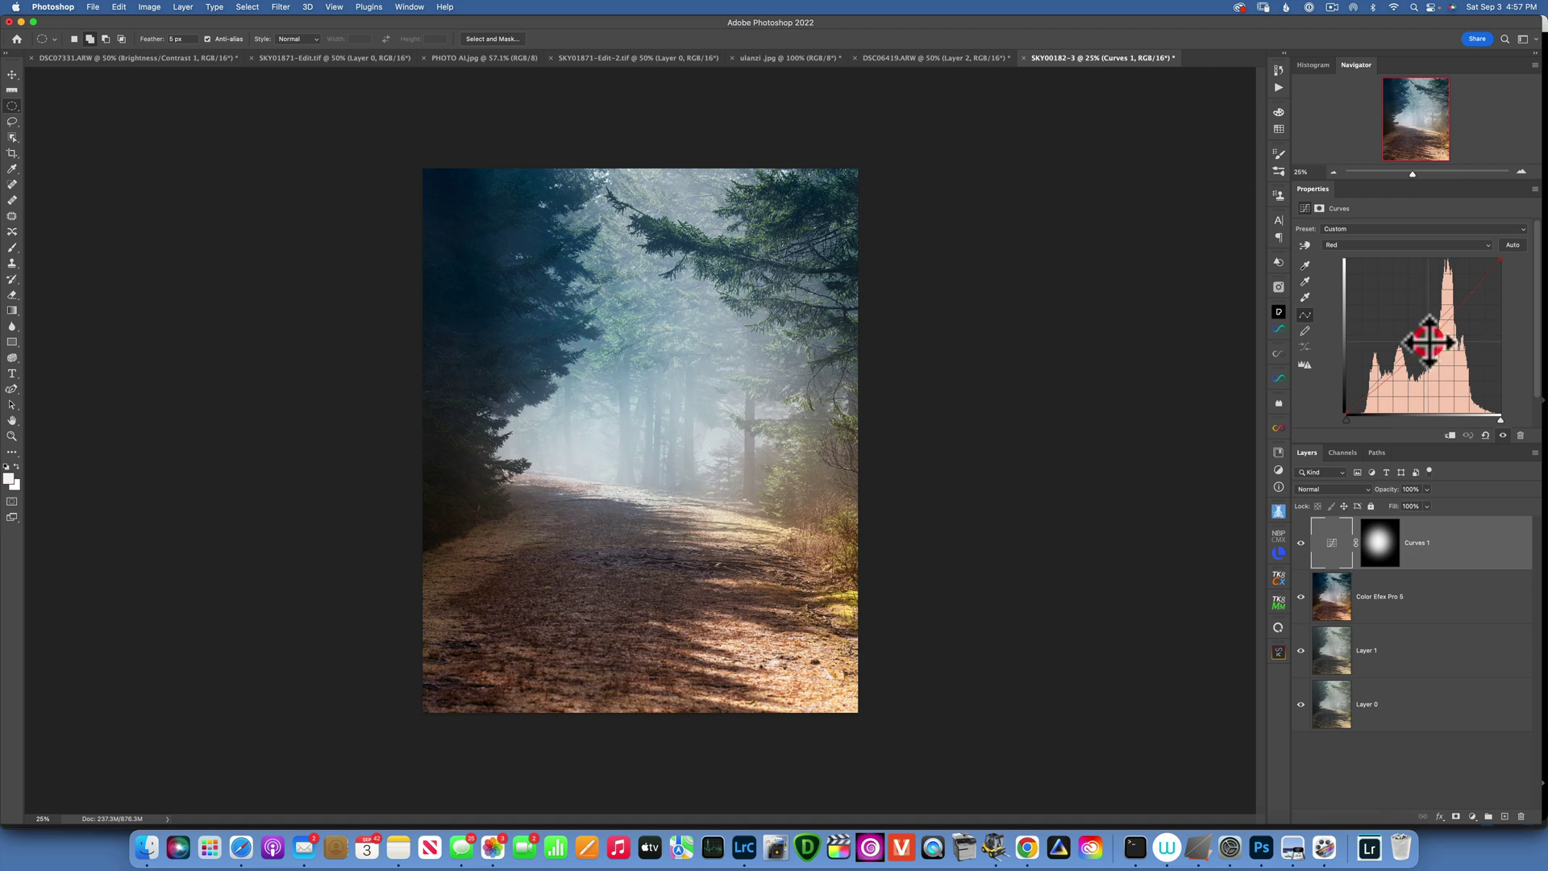
{"action": "left_click", "coordinate": [1300, 543]}
{"action": "left_click", "coordinate": [1301, 543]}
{"action": "left_click_drag", "start_coordinate": [1429, 340], "coordinate": [1429, 338]}
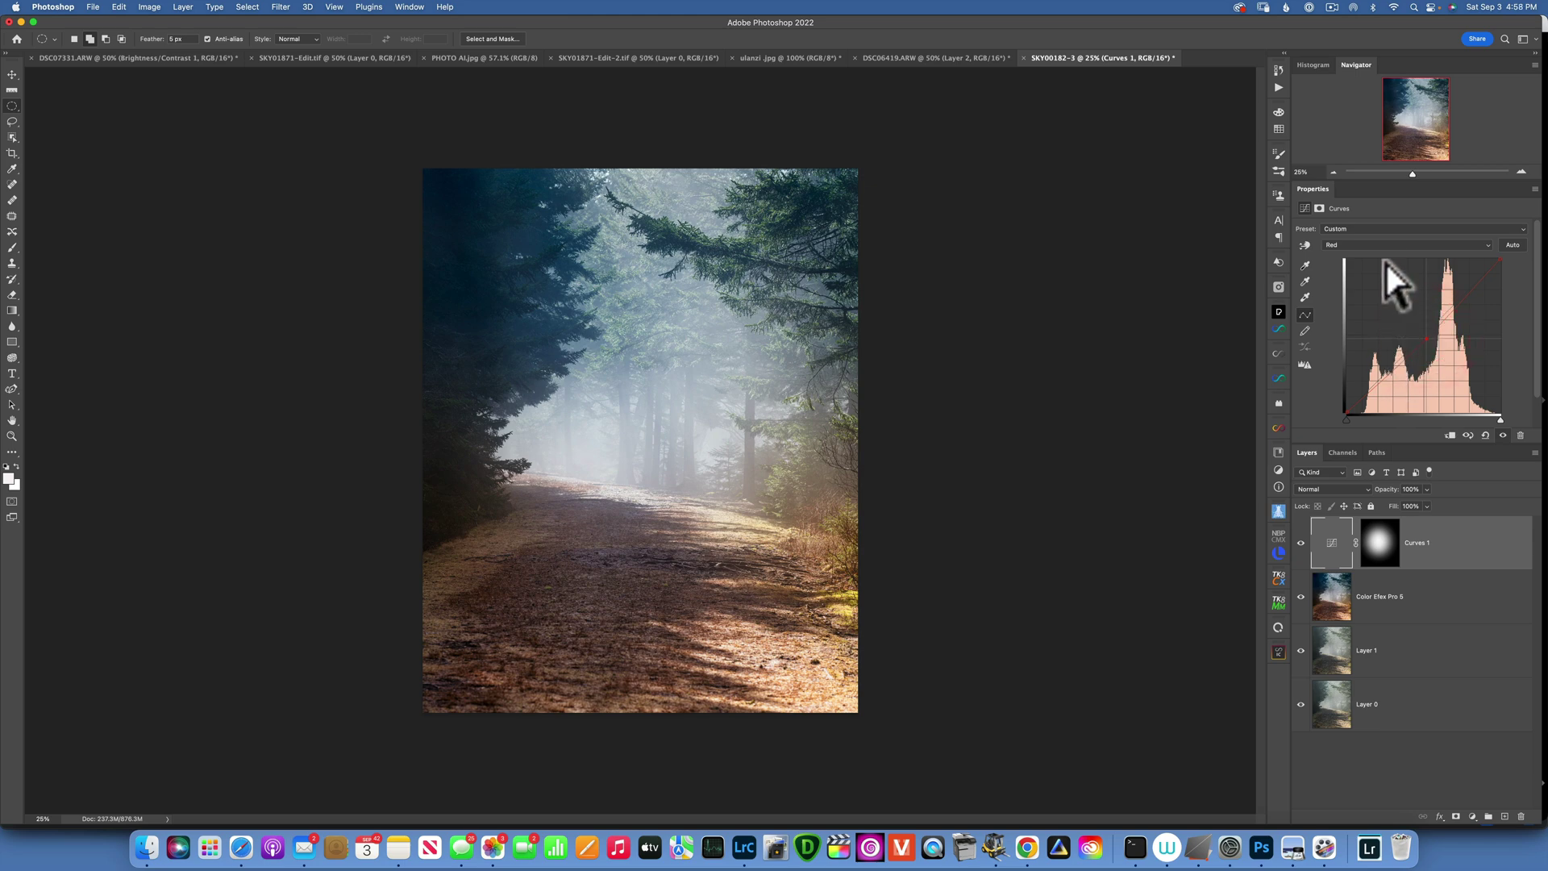
- Fine-tune the Blue channel's midtone point and lower the RGB curve's midtone point slightly on the Curves layer
{"action": "left_click", "coordinate": [1361, 243]}
{"action": "left_click", "coordinate": [1352, 265]}
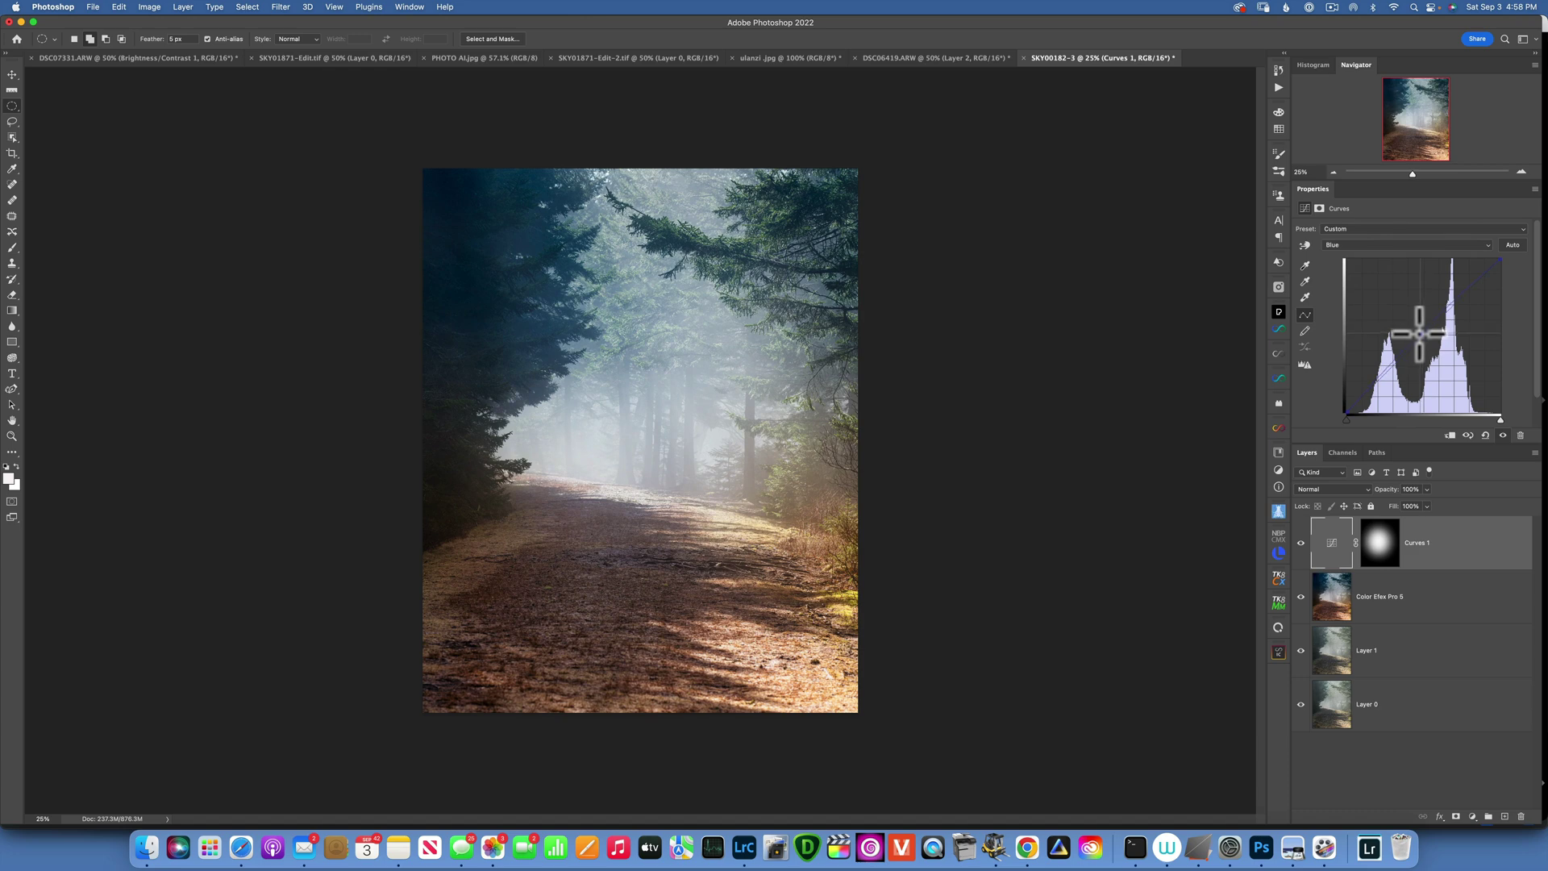
{"action": "left_click", "coordinate": [1419, 334]}
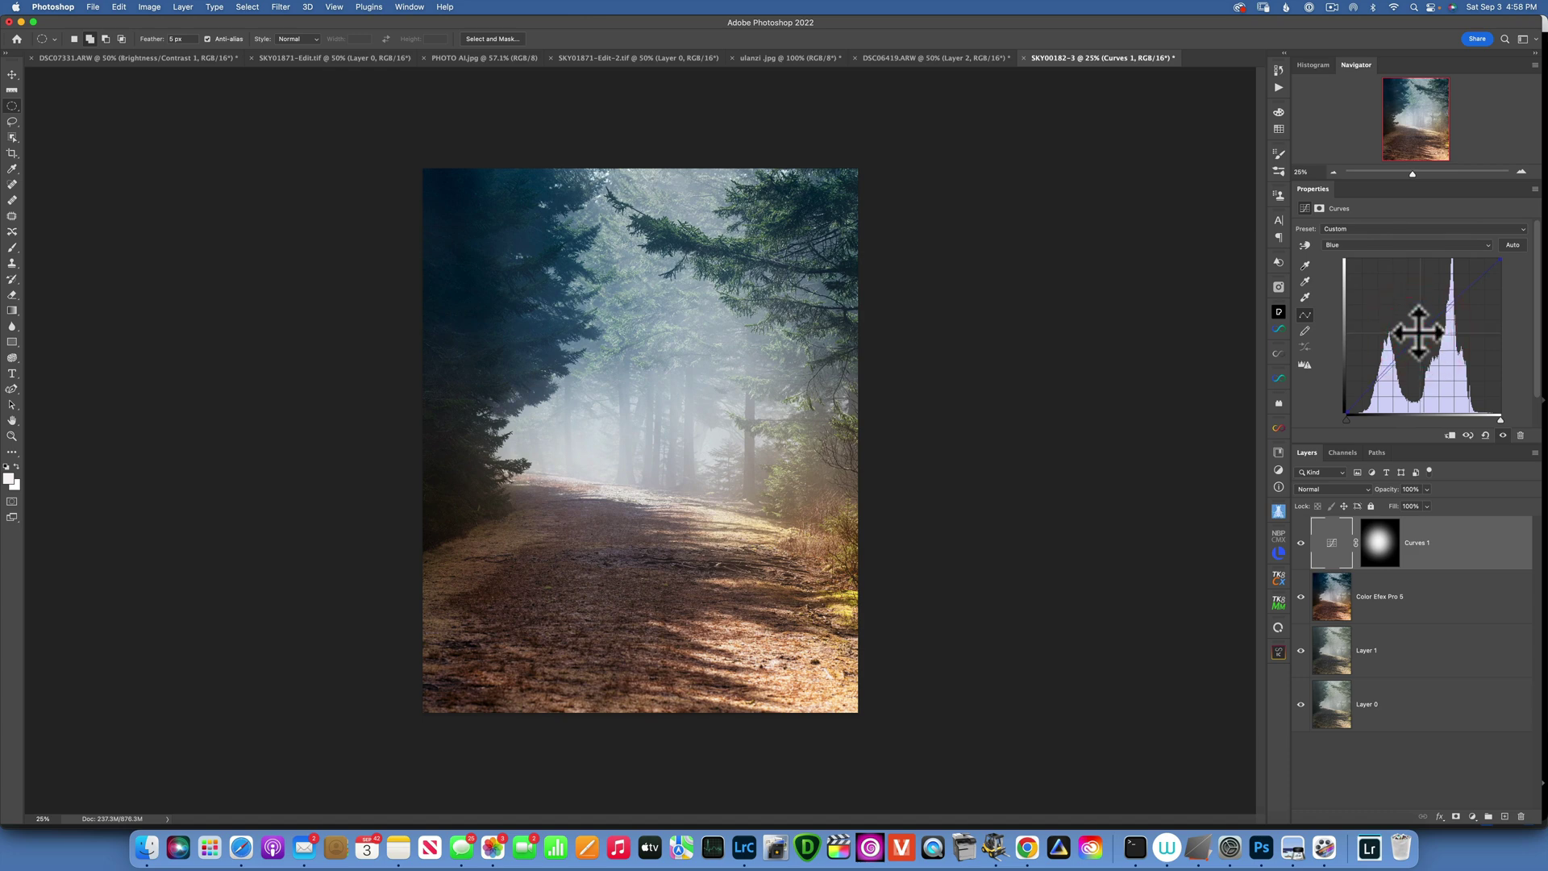
{"action": "left_click", "coordinate": [1341, 246]}
{"action": "left_click", "coordinate": [1343, 210]}
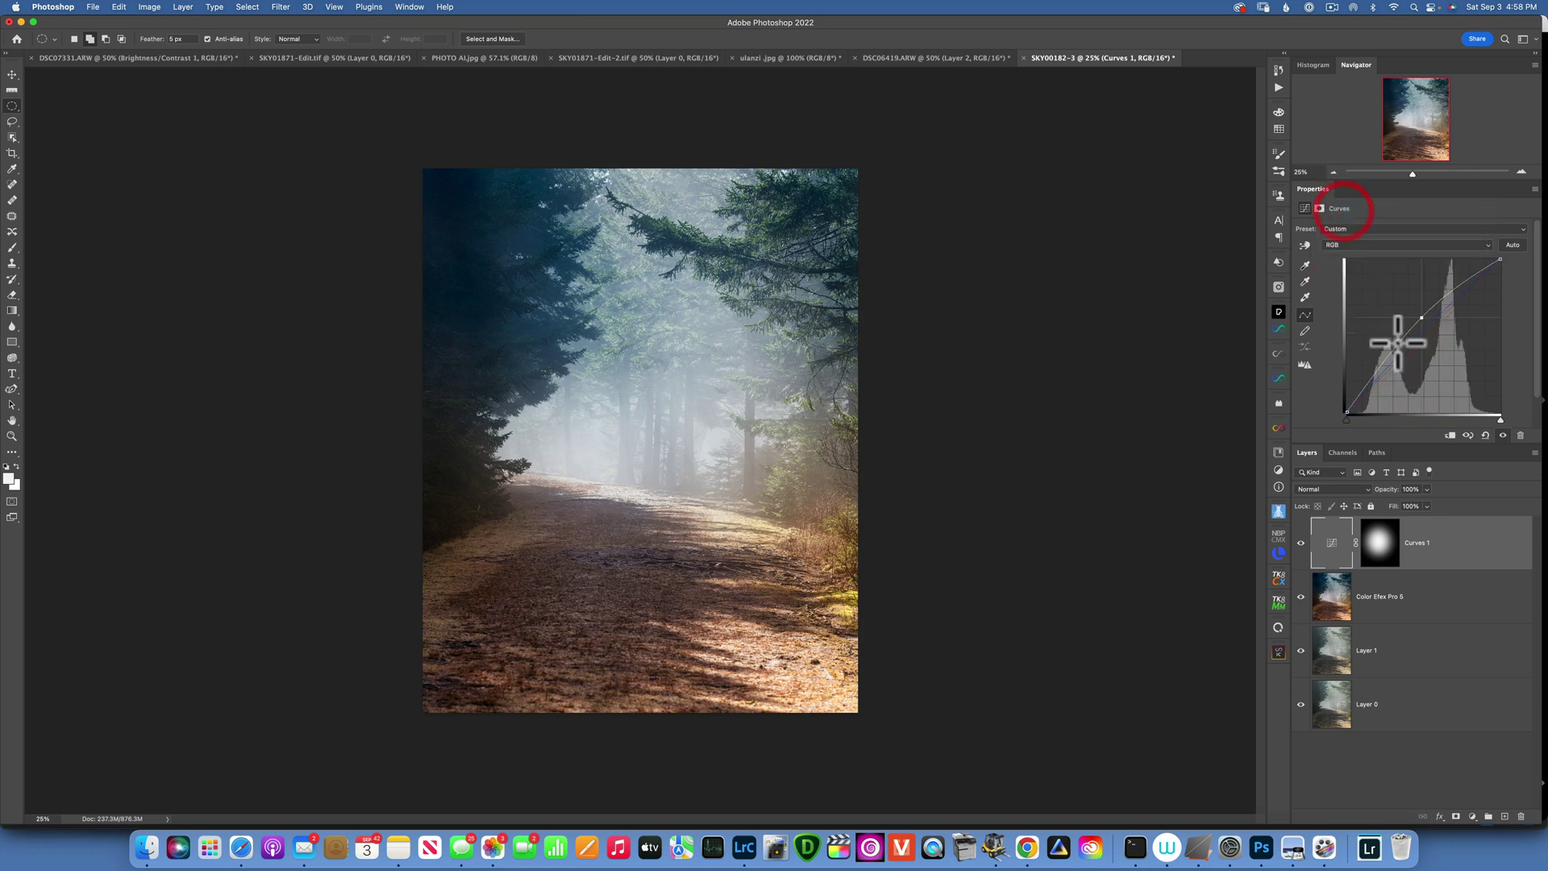
{"action": "mouse_move", "coordinate": [1416, 318]}
{"action": "left_mouse_down"}
{"action": "mouse_move", "coordinate": [1392, 304]}
{"action": "mouse_move", "coordinate": [1416, 323]}
{"action": "left_mouse_up"}
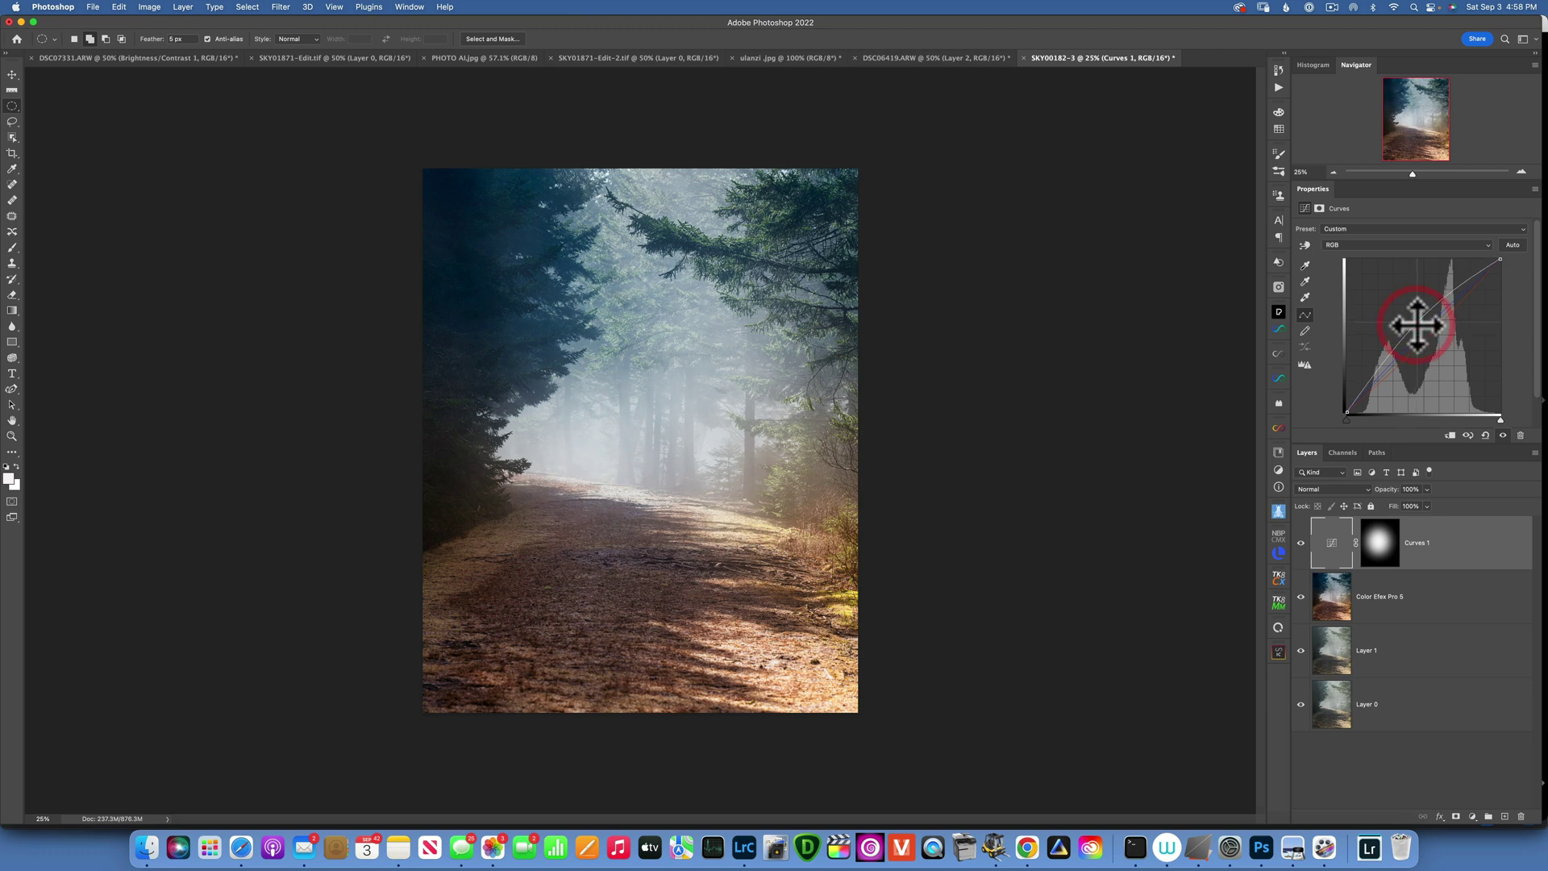
- Make another elliptical selection over the foggy centre and the start of the path, and add a second Curves adjustment layer
{"action": "left_click", "coordinate": [11, 104]}
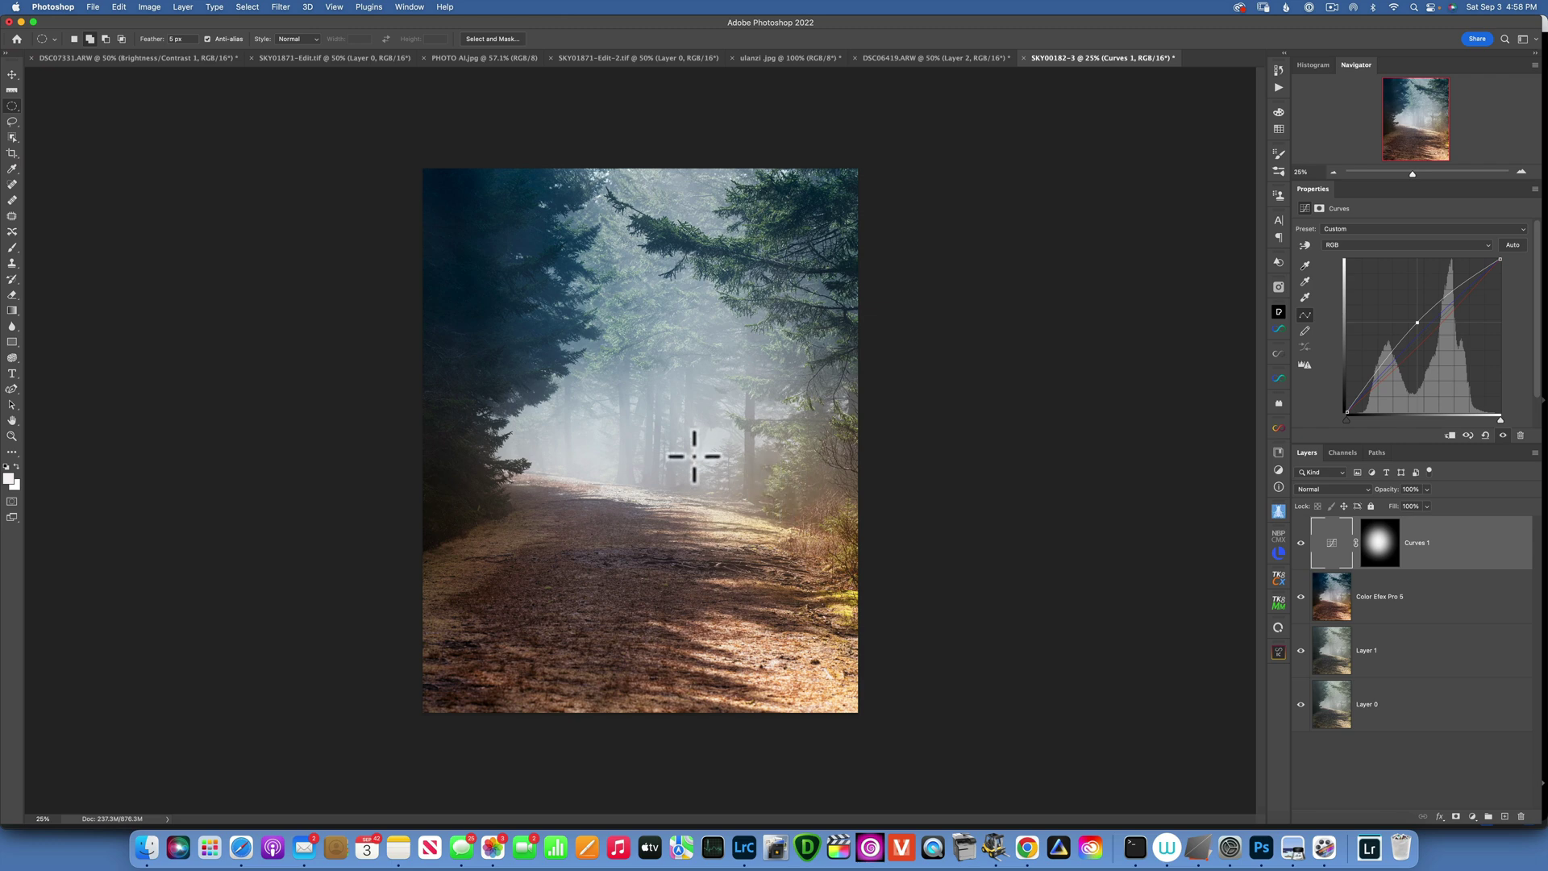
{"action": "left_click_drag", "start_coordinate": [628, 426], "coordinate": [771, 585]}
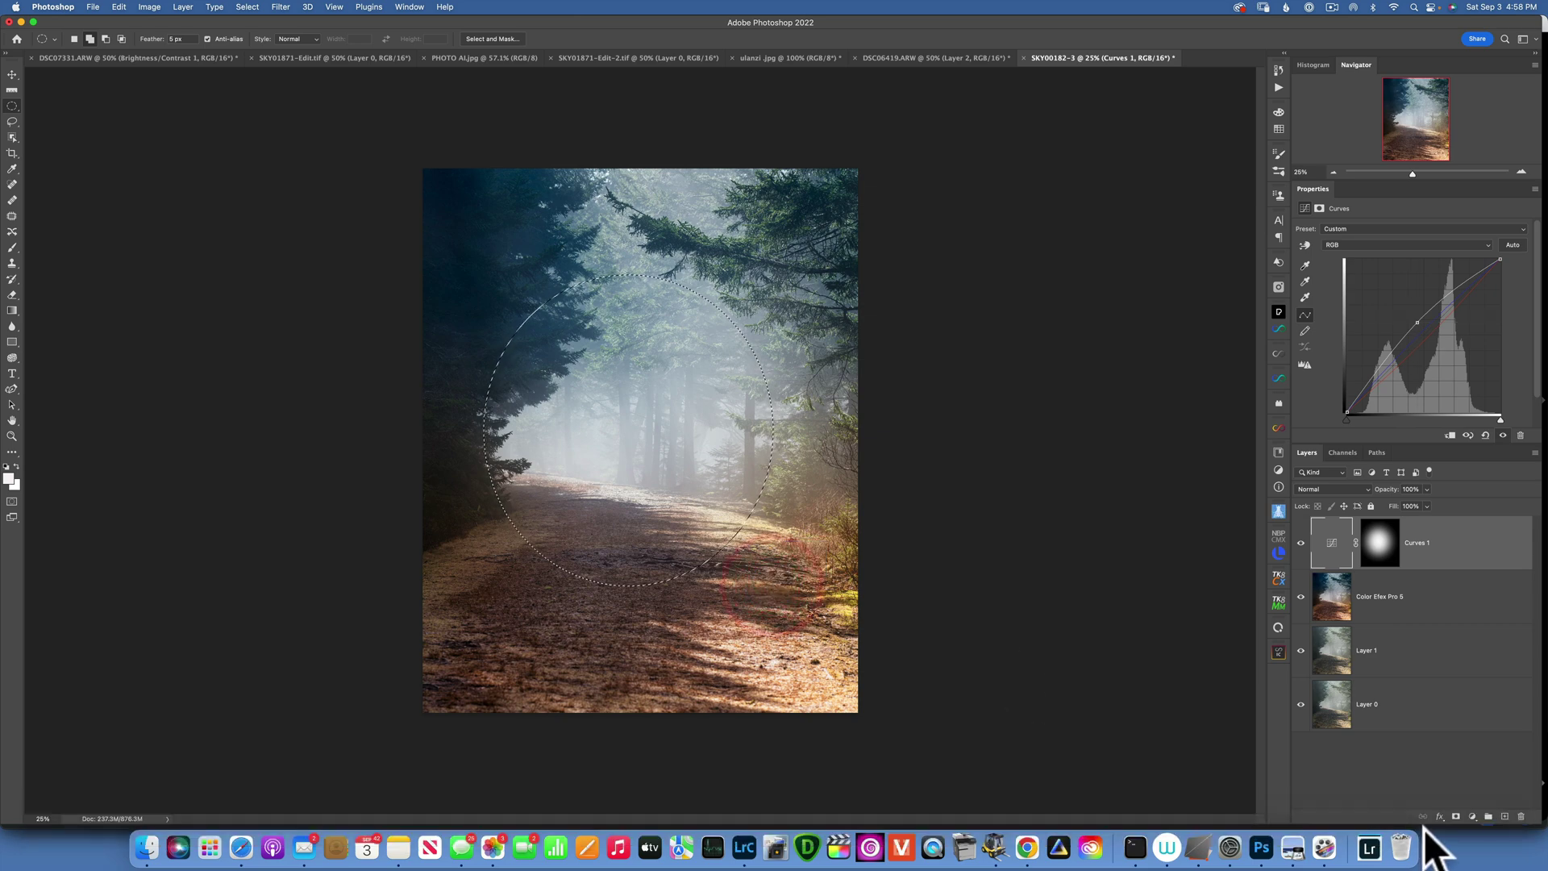
{"action": "left_click", "coordinate": [1472, 816]}
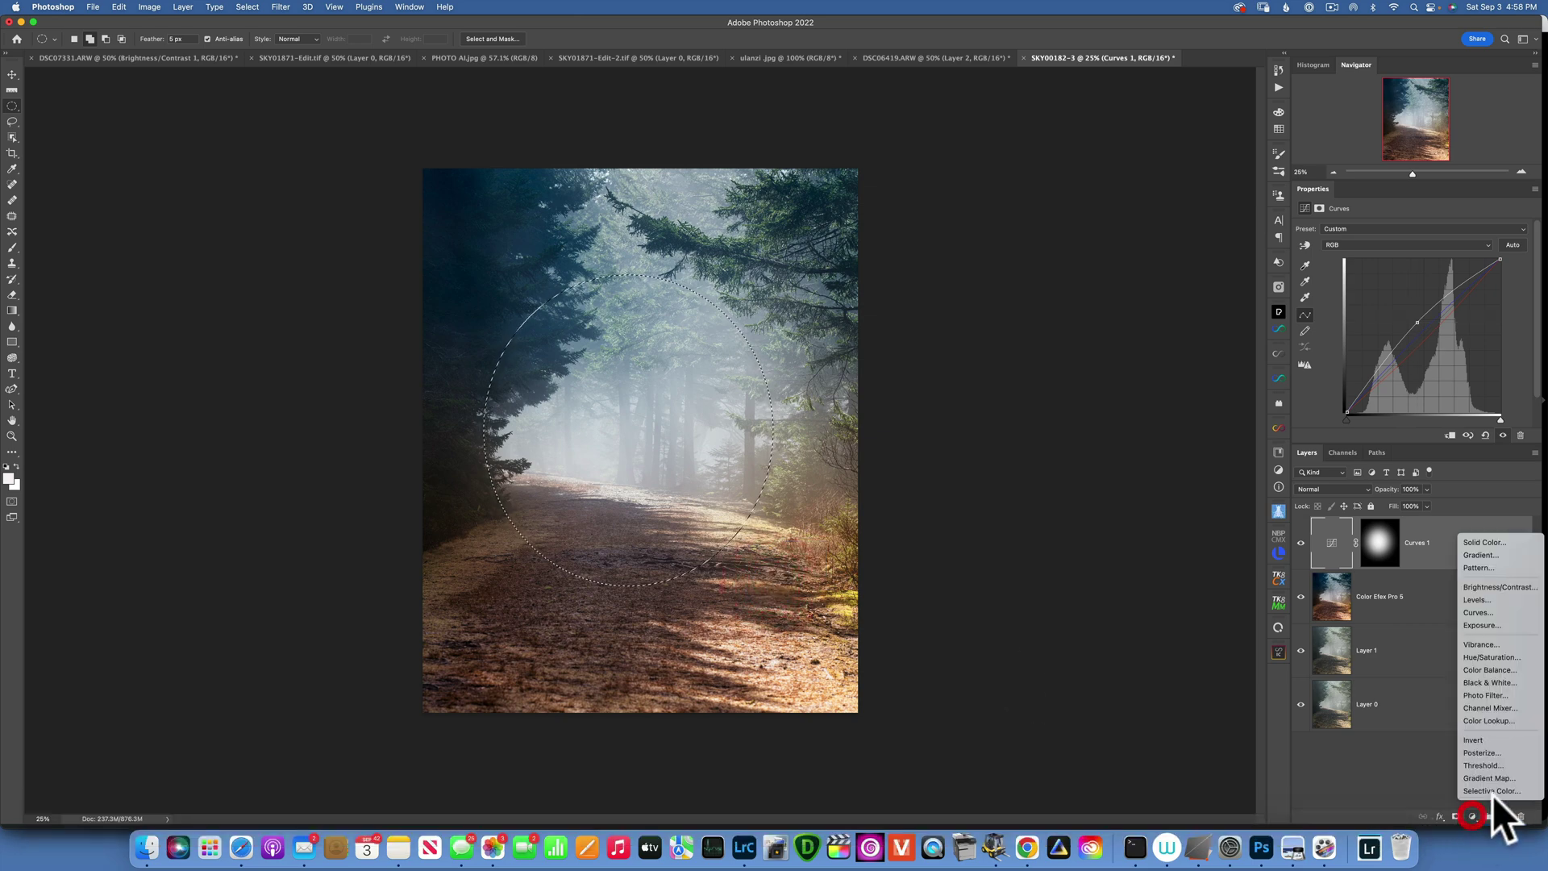
{"action": "left_click", "coordinate": [1498, 612]}
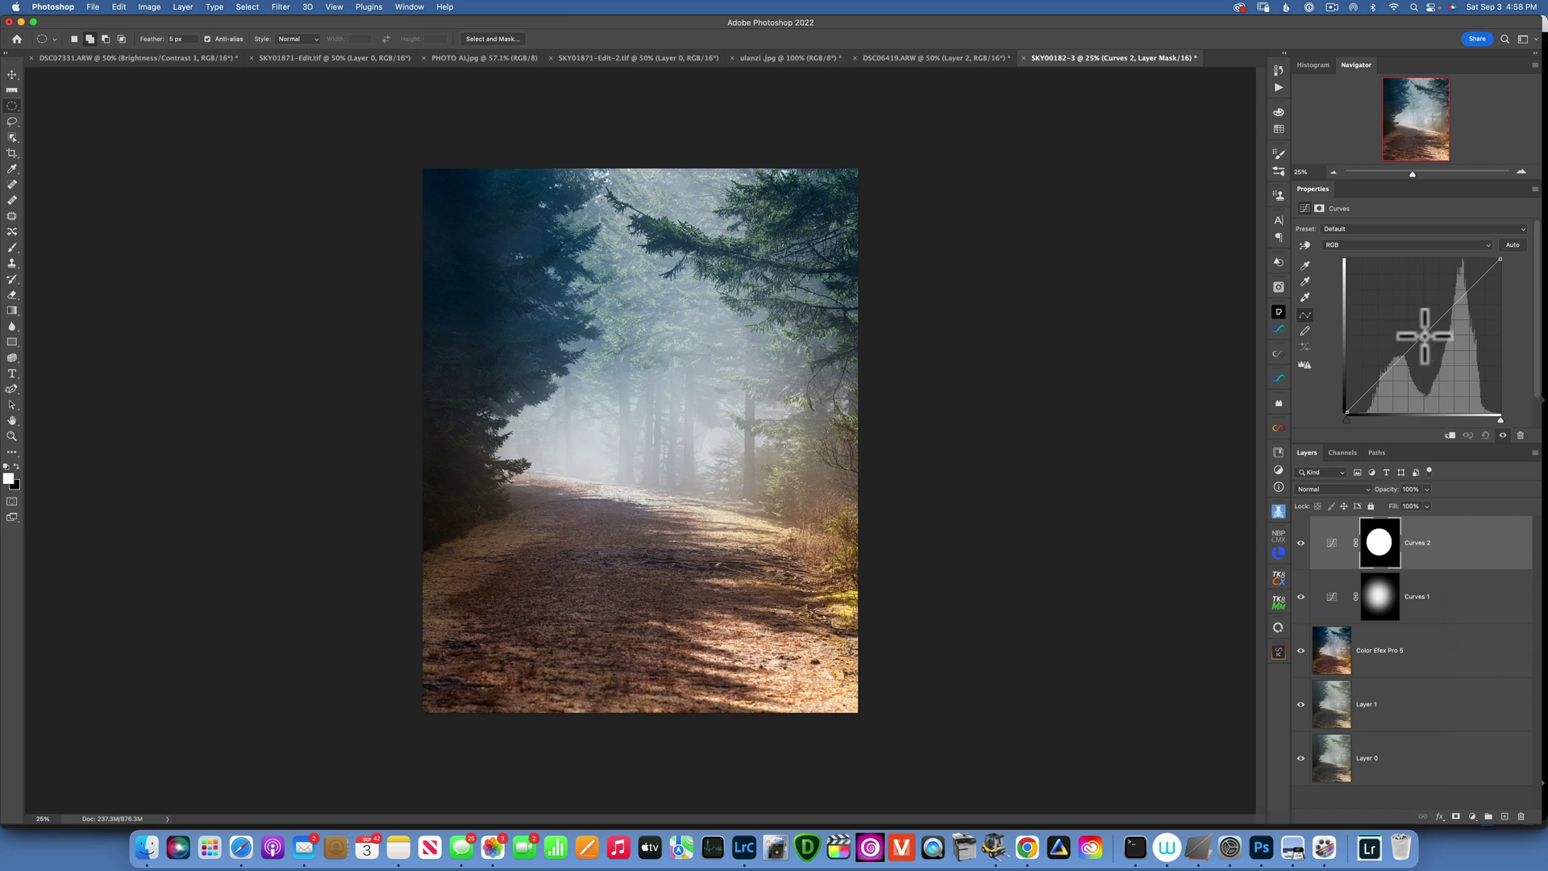
- Lower the RGB midtones on the second Curves layer and invert its elliptical mask to darken the area around the foggy centre
{"action": "left_click_drag", "start_coordinate": [1425, 335], "coordinate": [1439, 350]}
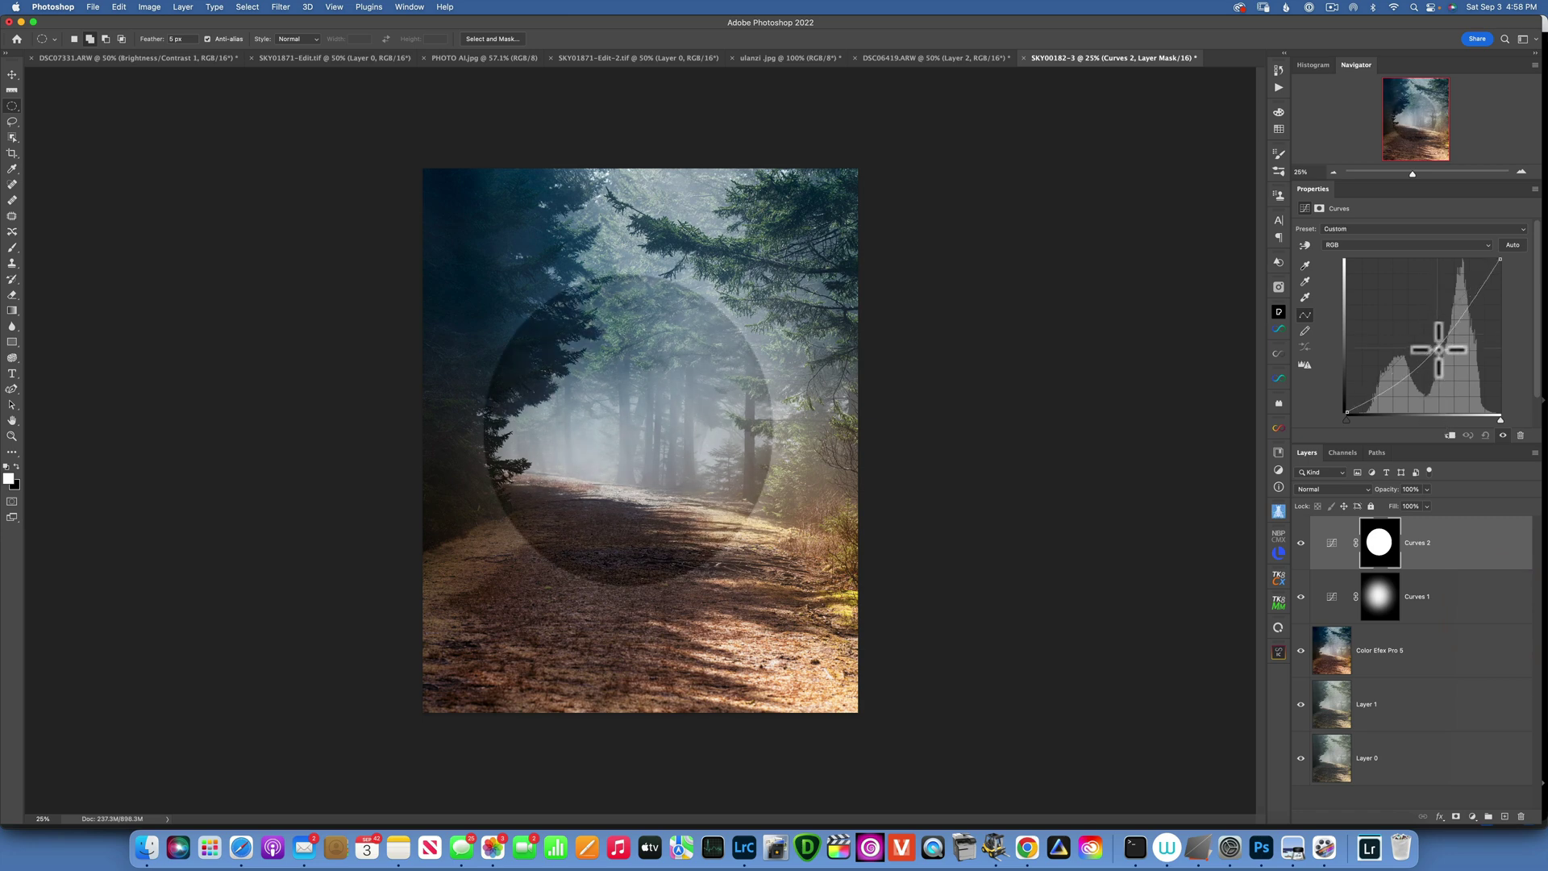
{"action": "left_click_drag", "start_coordinate": [1438, 350], "coordinate": [1440, 349]}
{"action": "left_click", "coordinate": [1385, 540]}
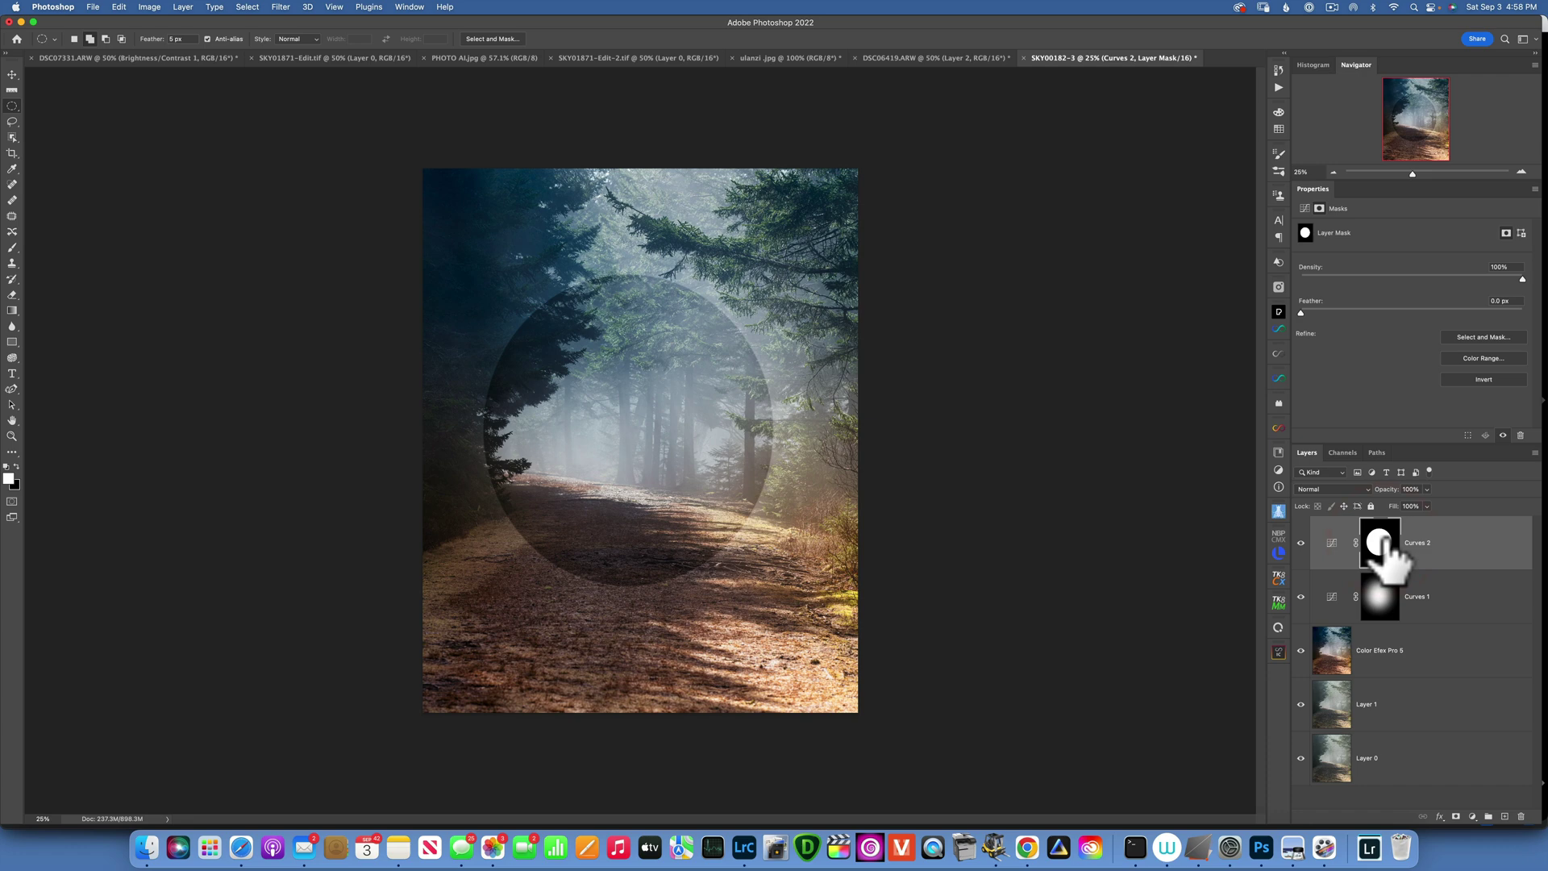
{"action": "key", "text": "super+i"}
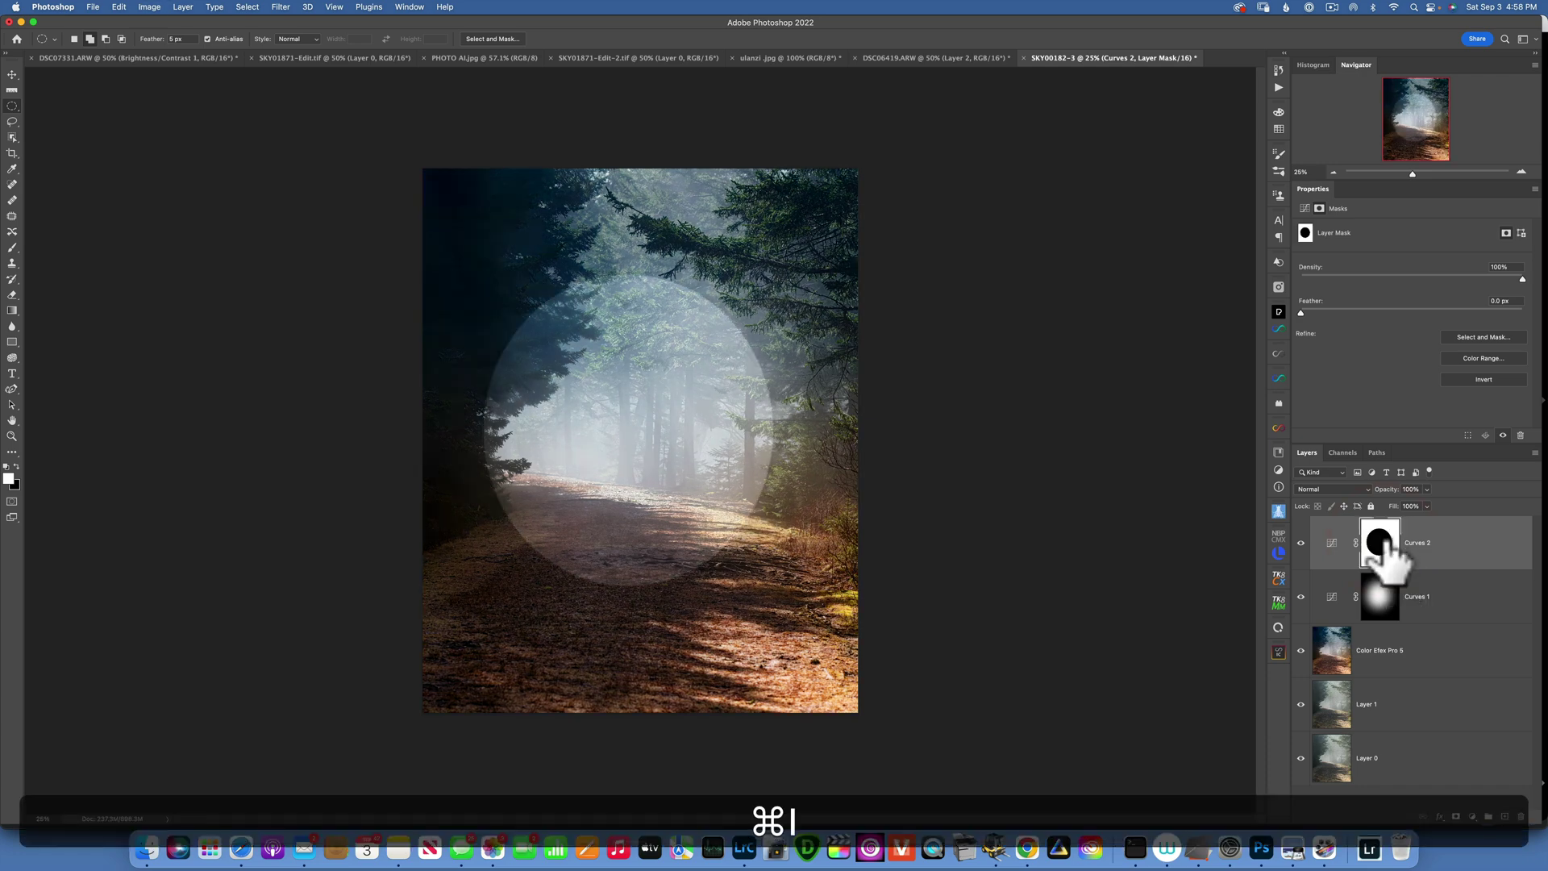
- Feather the inverted mask to about 709 px and raise the layer's RGB midtone point slightly to soften the darkening
{"action": "left_click", "coordinate": [1381, 542]}
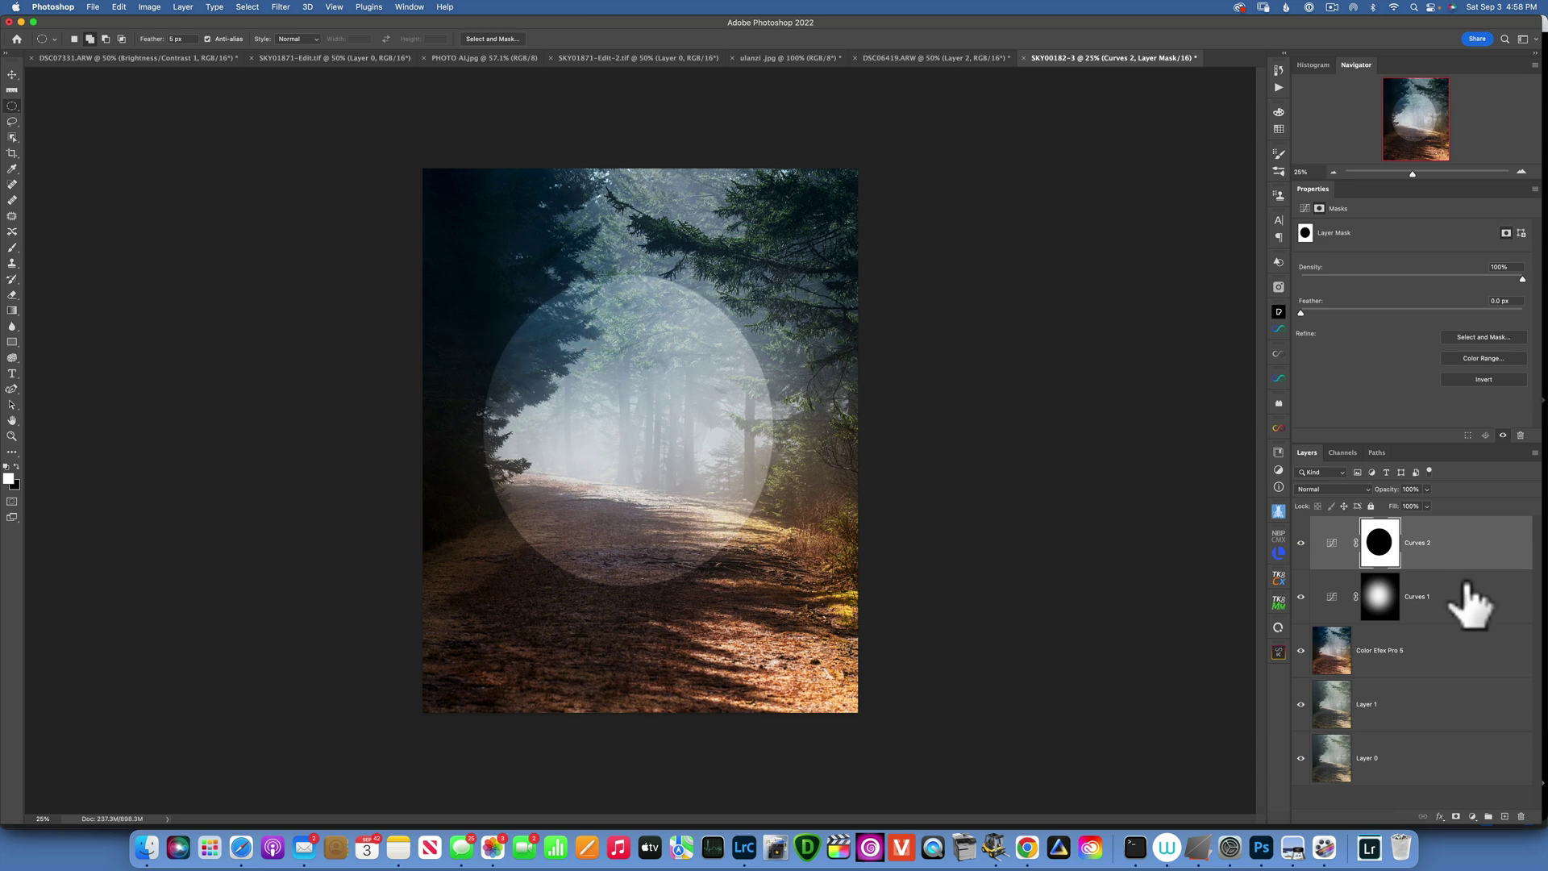
{"action": "left_click", "coordinate": [1379, 542]}
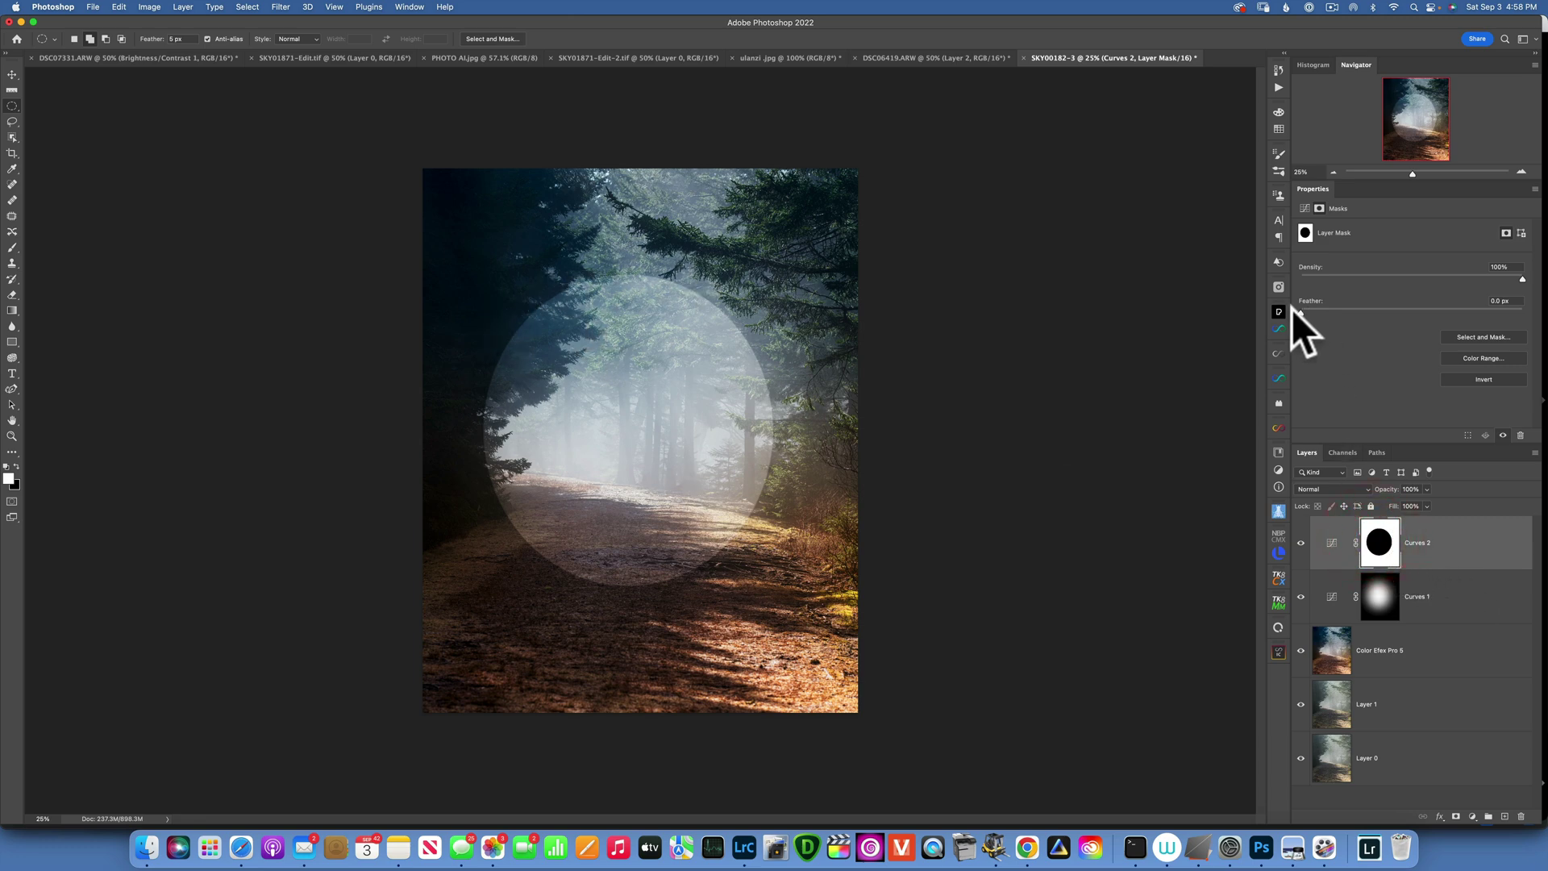
{"action": "left_click_drag", "start_coordinate": [1300, 312], "coordinate": [1505, 316]}
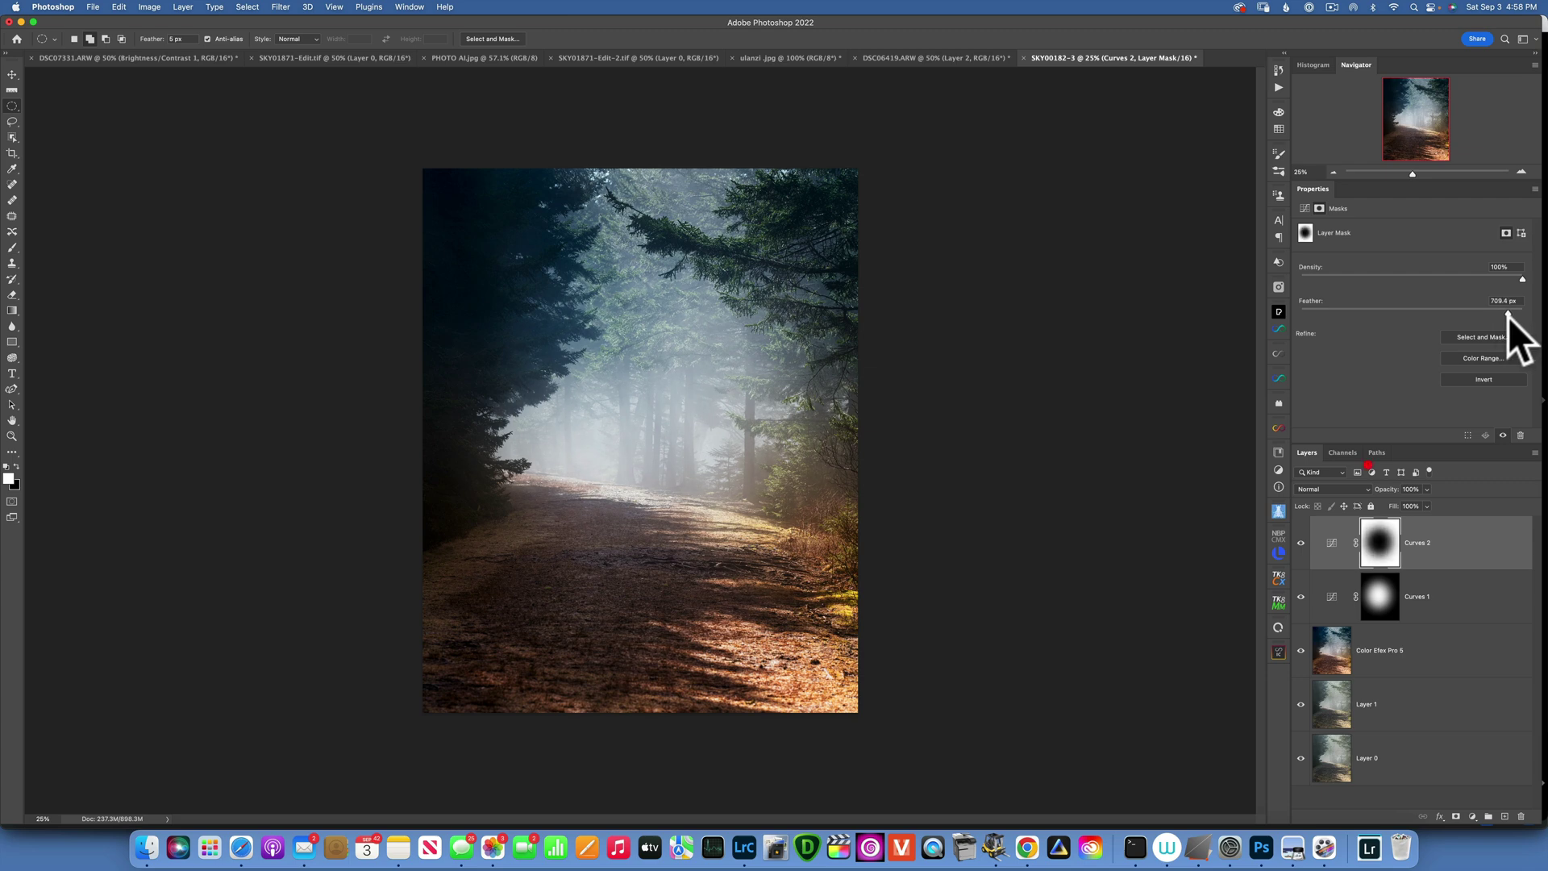
{"action": "left_click", "coordinate": [1301, 540]}
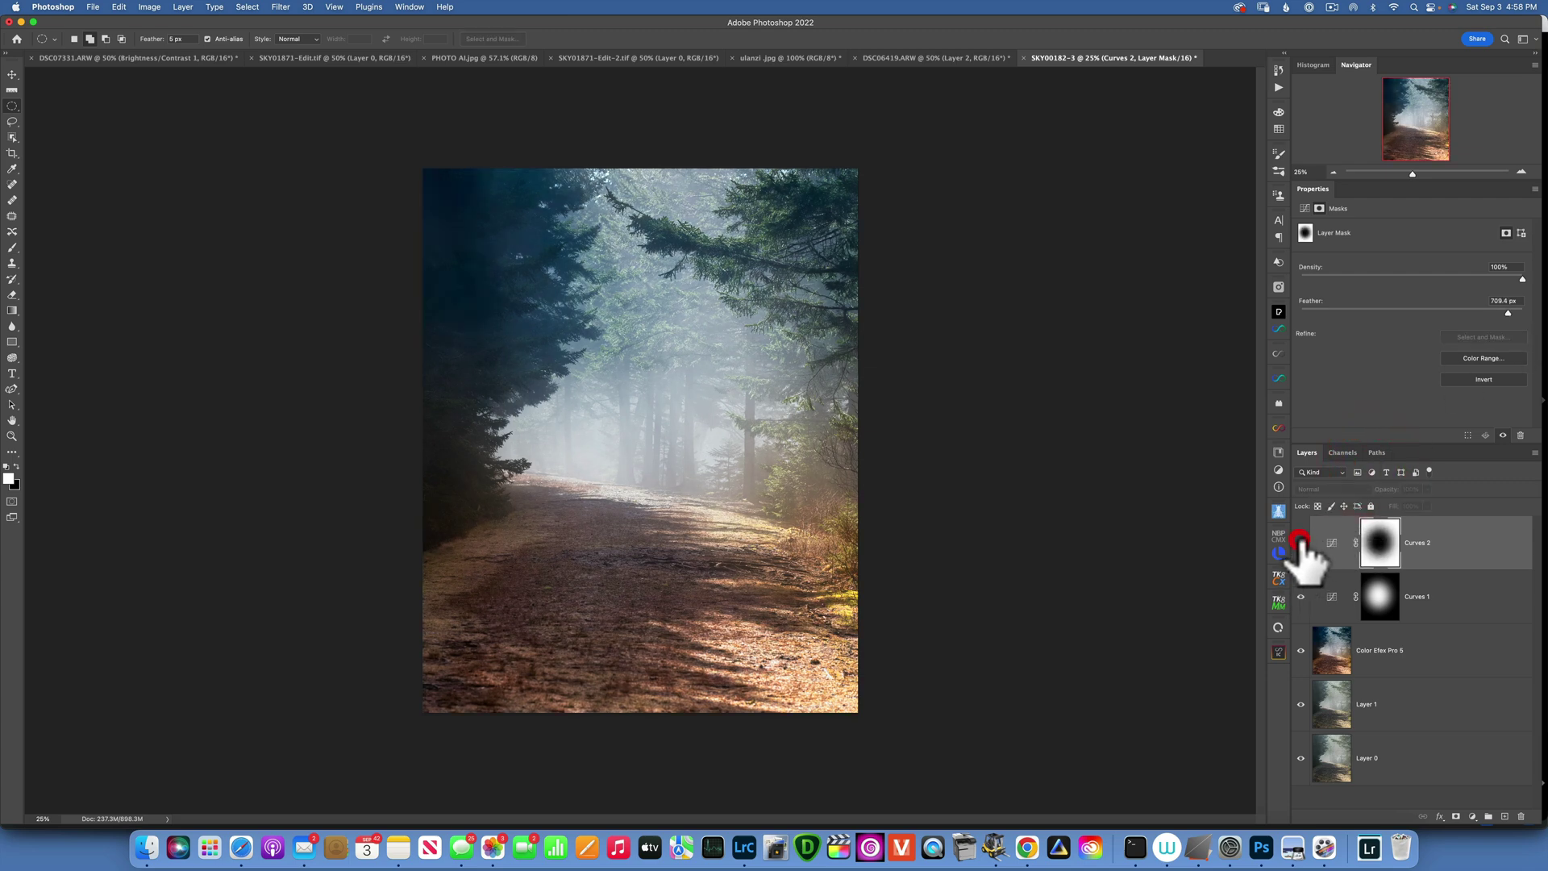
{"action": "left_click", "coordinate": [1301, 541]}
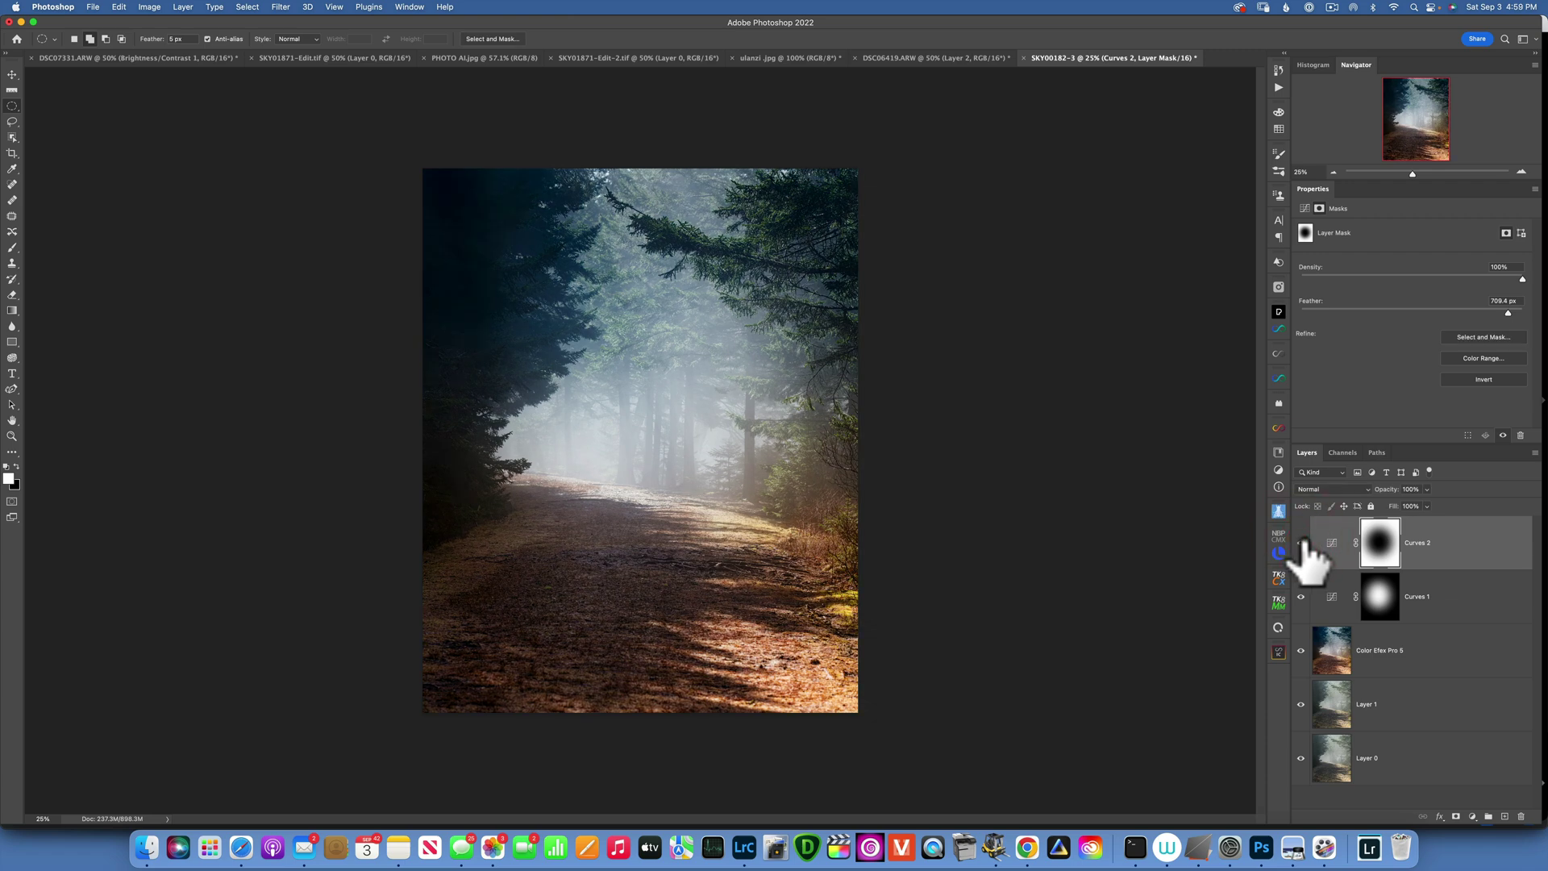
{"action": "left_click", "coordinate": [1332, 543]}
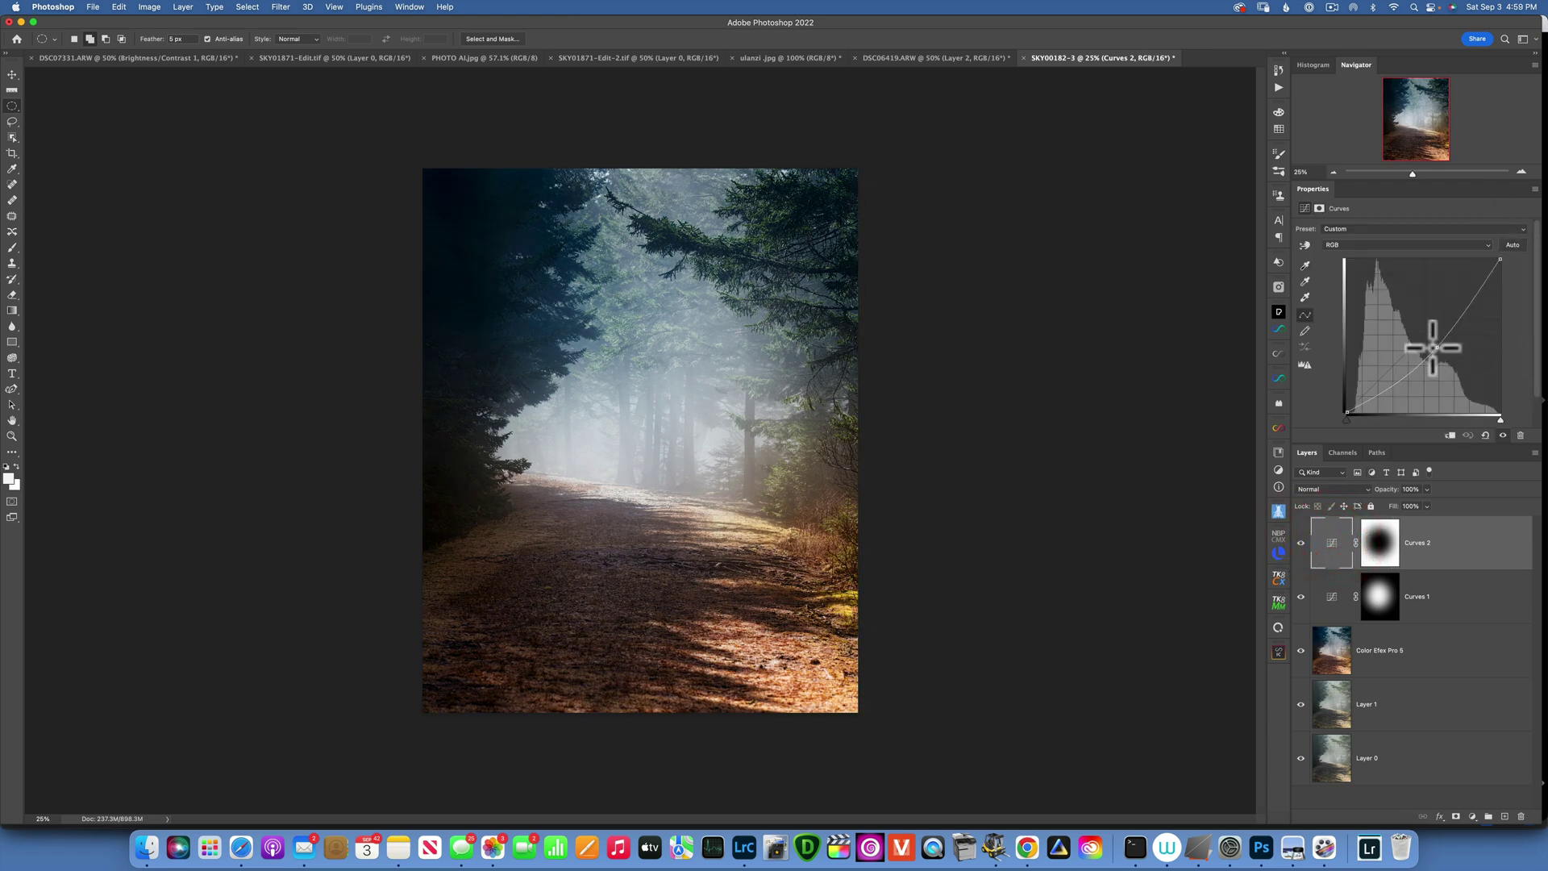
{"action": "left_click_drag", "start_coordinate": [1434, 346], "coordinate": [1429, 342]}
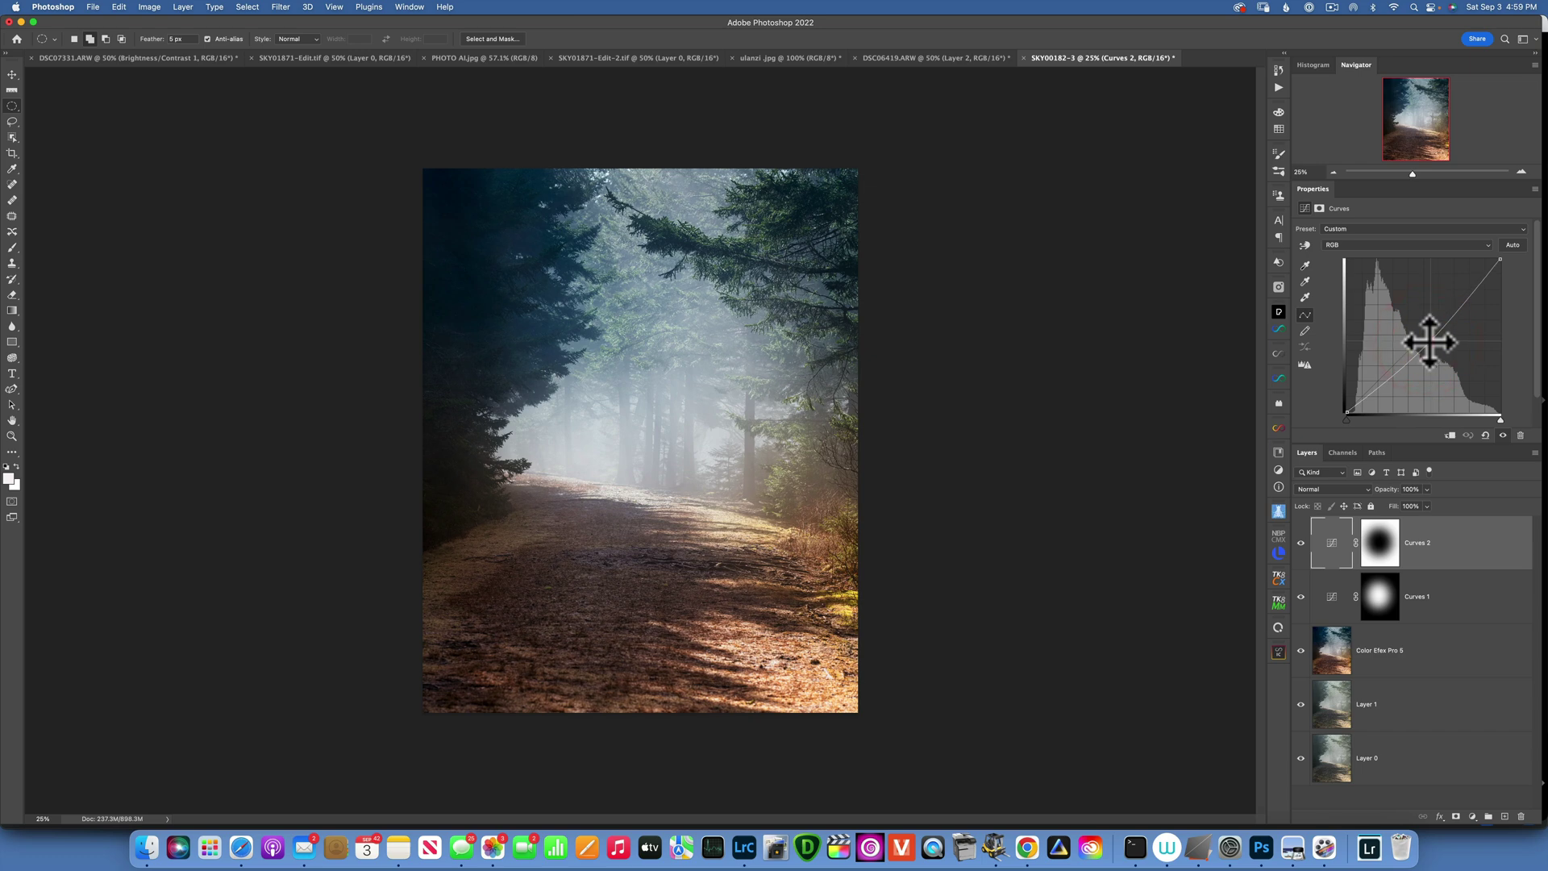
- Add a third Curves layer, anchor the RGB midtones and highlights, lift the black point for faded shadows, and lower the midtones slightly
{"action": "left_click", "coordinate": [1473, 817]}
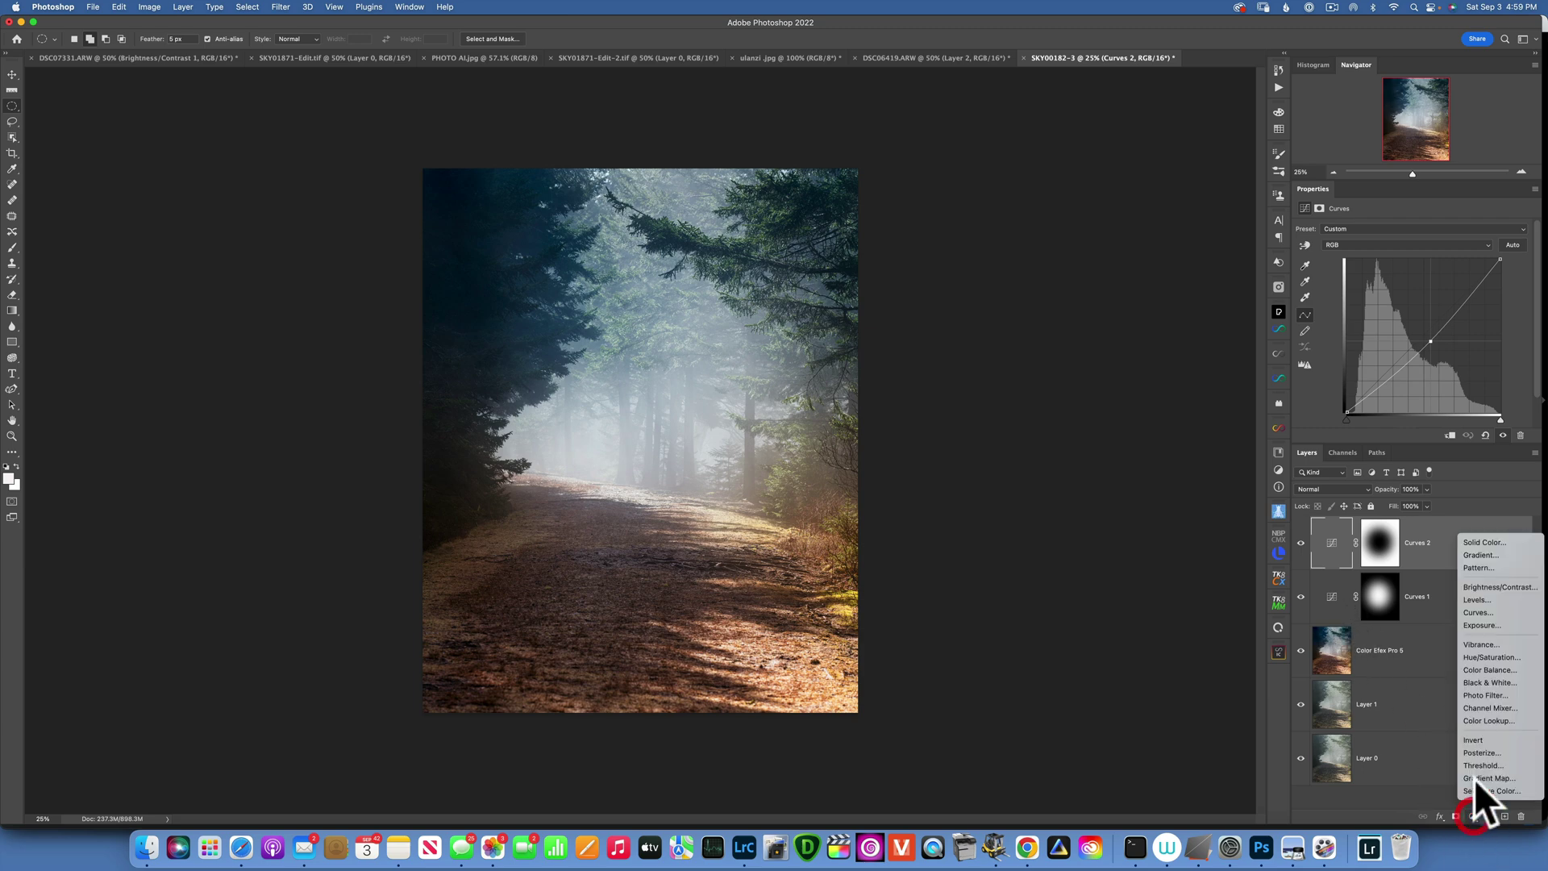
{"action": "left_click", "coordinate": [1497, 611]}
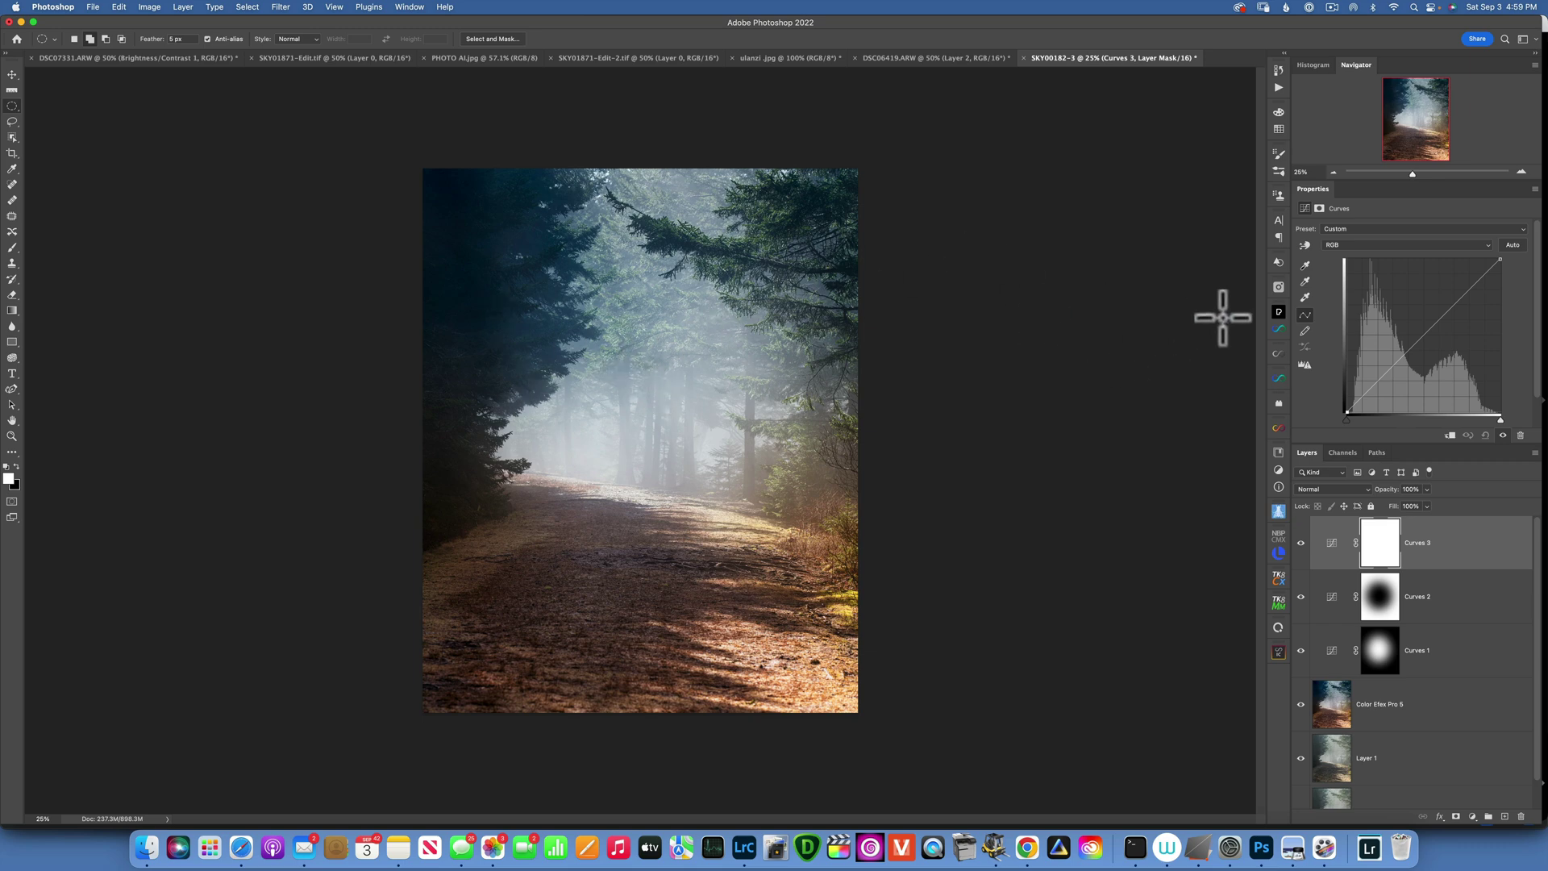
{"action": "left_click", "coordinate": [1426, 334]}
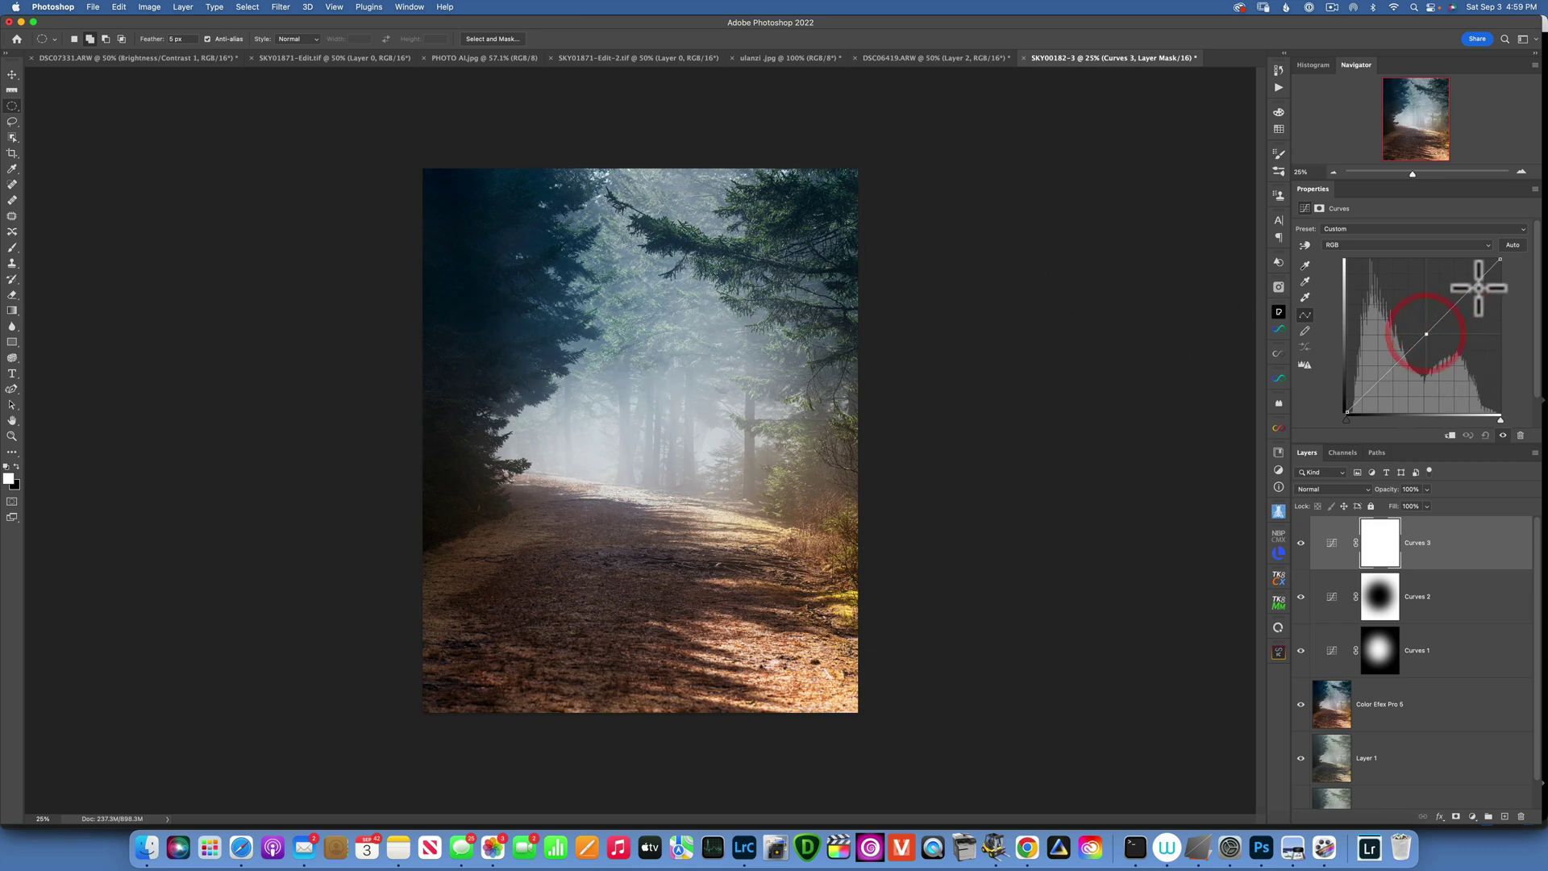
{"action": "left_click", "coordinate": [1469, 295]}
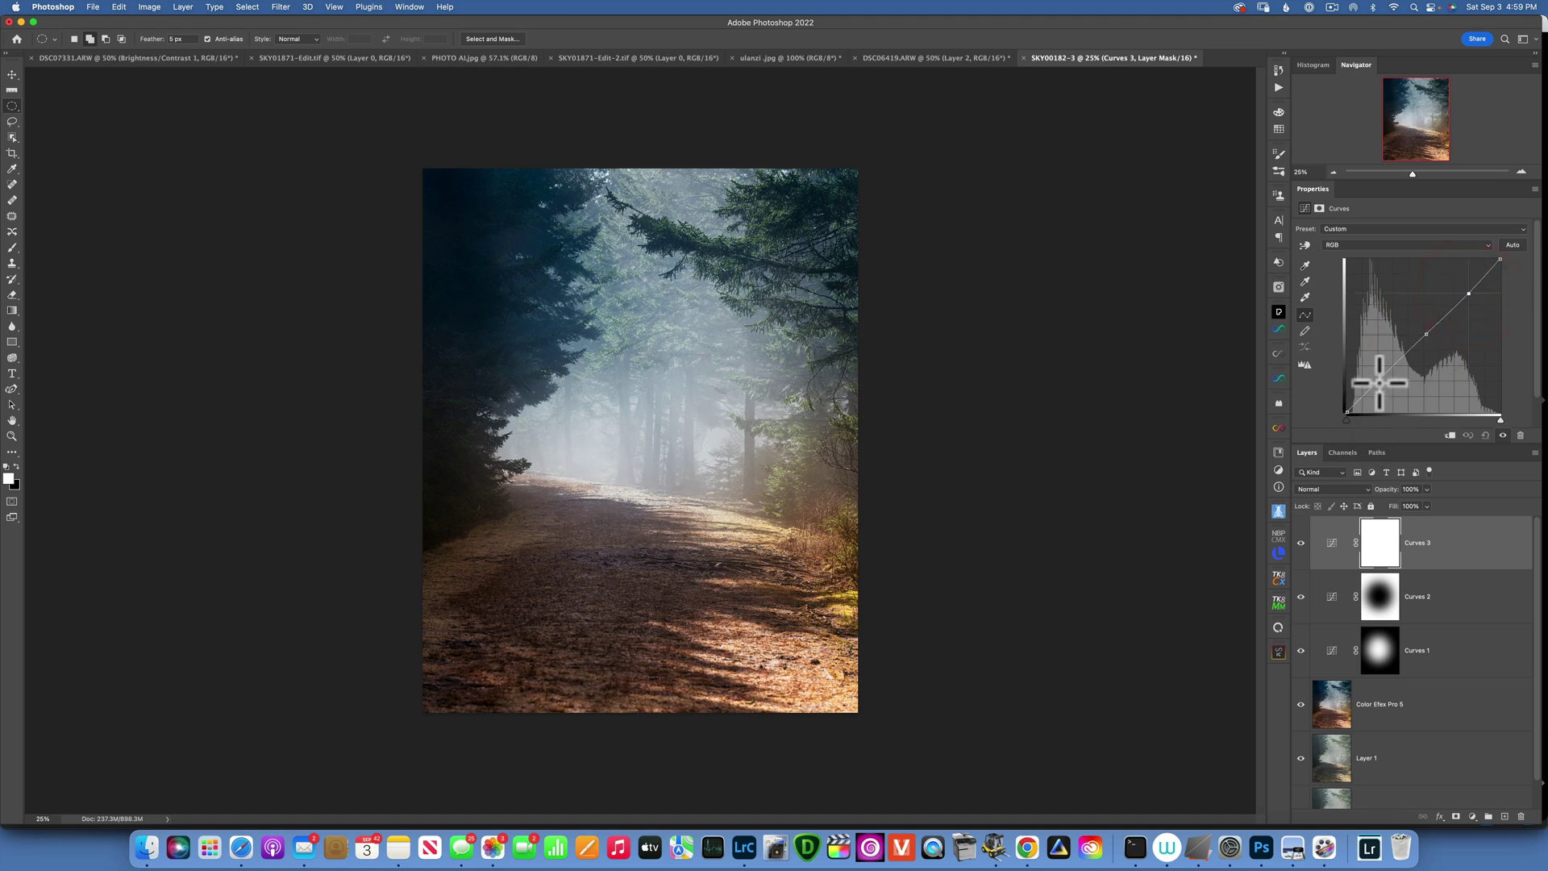
{"action": "mouse_move", "coordinate": [1347, 411]}
{"action": "left_mouse_down"}
{"action": "mouse_move", "coordinate": [1341, 395]}
{"action": "mouse_move", "coordinate": [1338, 408]}
{"action": "mouse_move", "coordinate": [1368, 392]}
{"action": "left_mouse_up"}
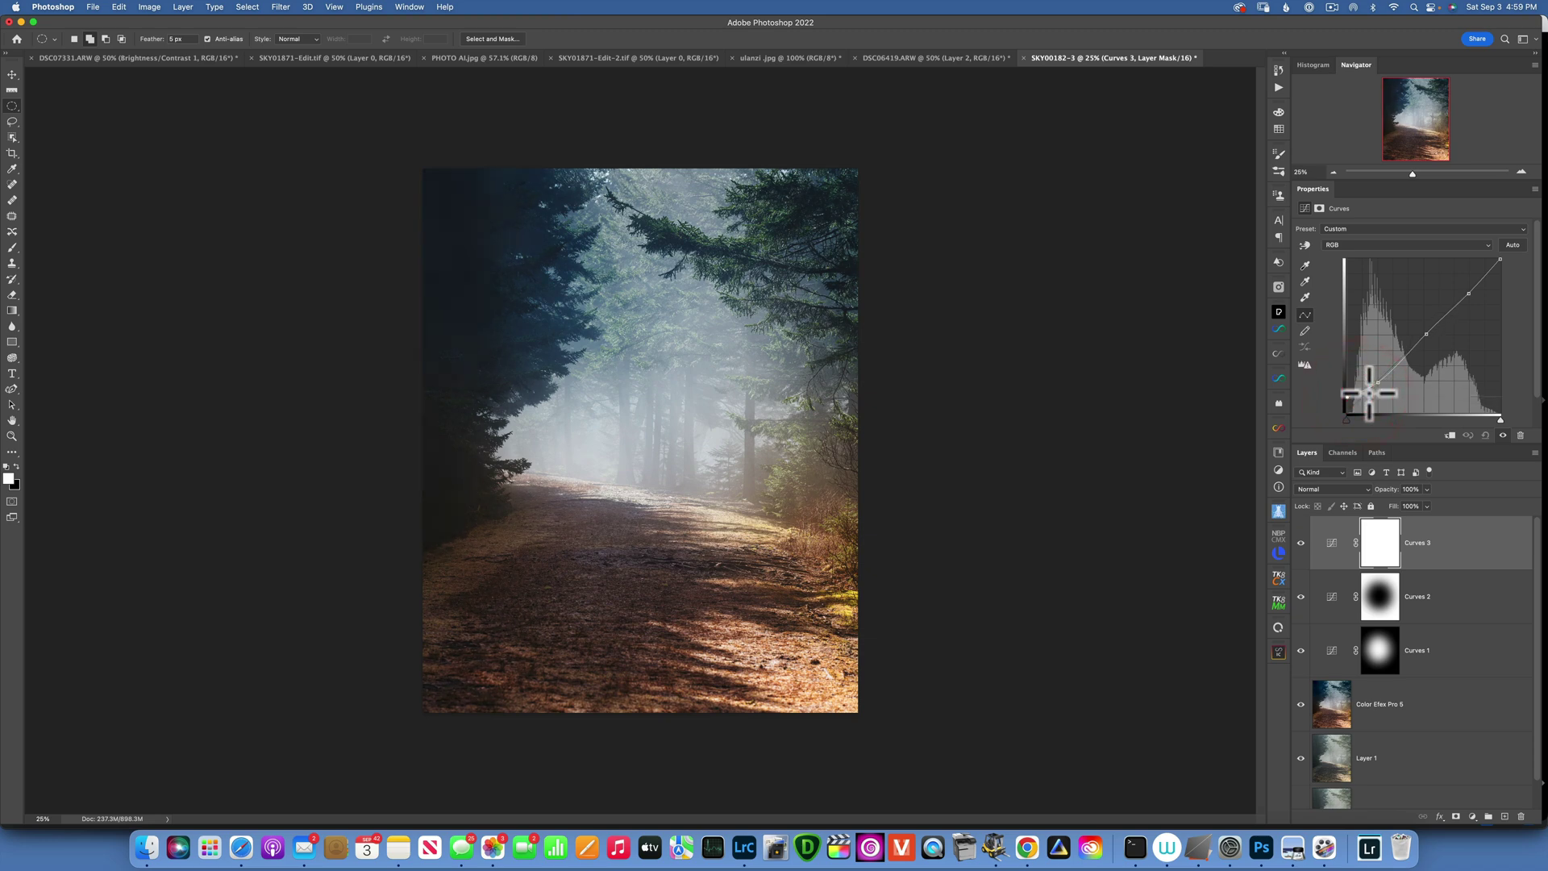
{"action": "left_click_drag", "start_coordinate": [1428, 330], "coordinate": [1430, 337]}
{"action": "left_click", "coordinate": [1430, 337]}
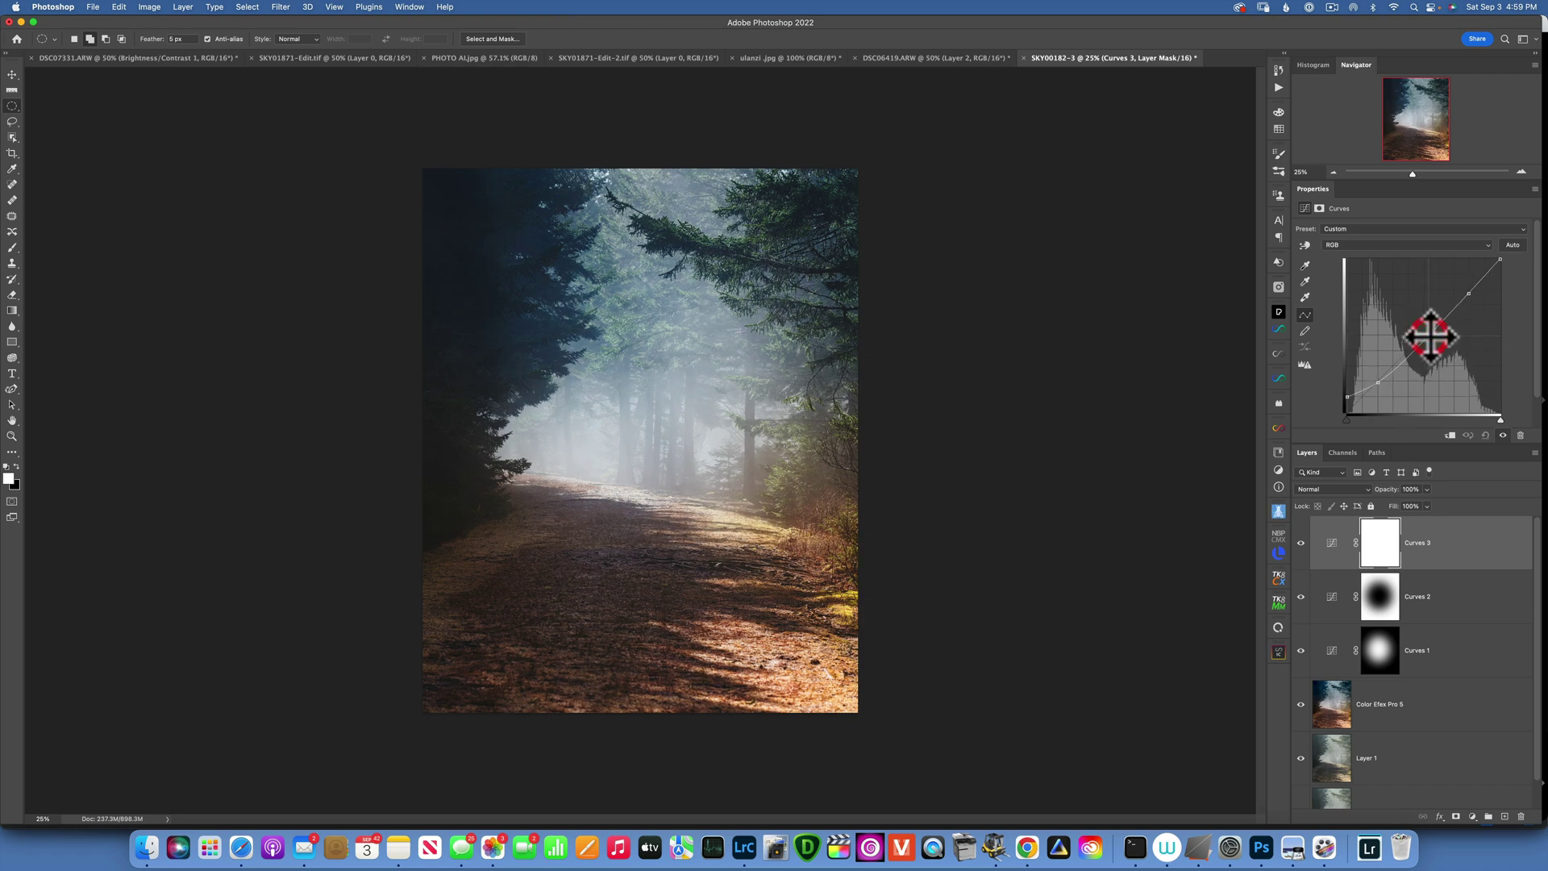
- Raise the Blue channel's black point and lower its white point slightly on the third Curves layer, comparing with the layer hidden
{"action": "left_click", "coordinate": [1357, 245]}
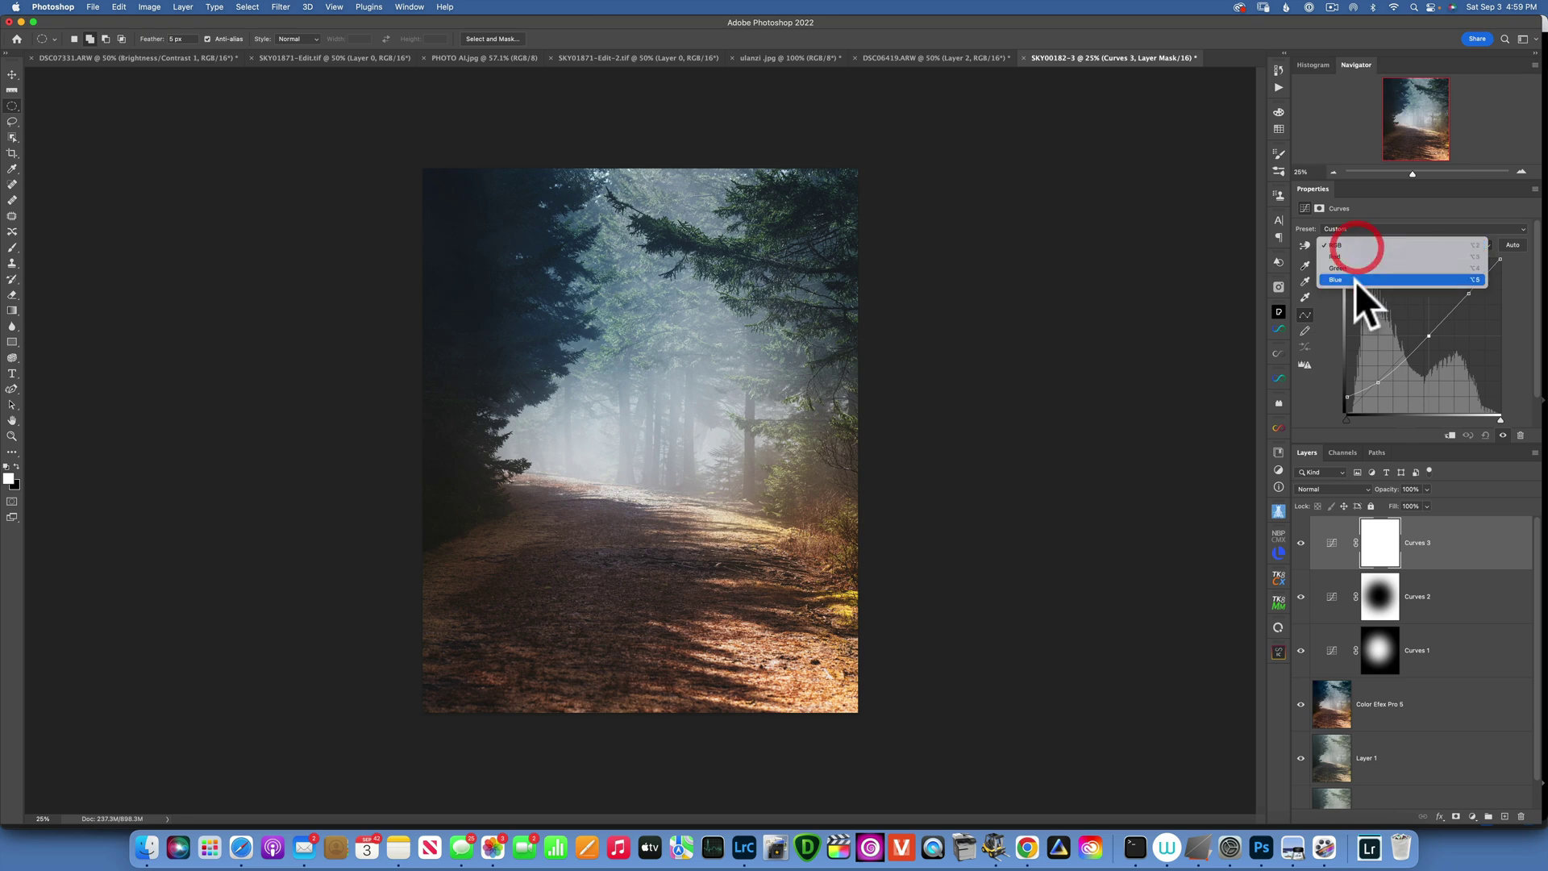
{"action": "left_click", "coordinate": [1353, 277]}
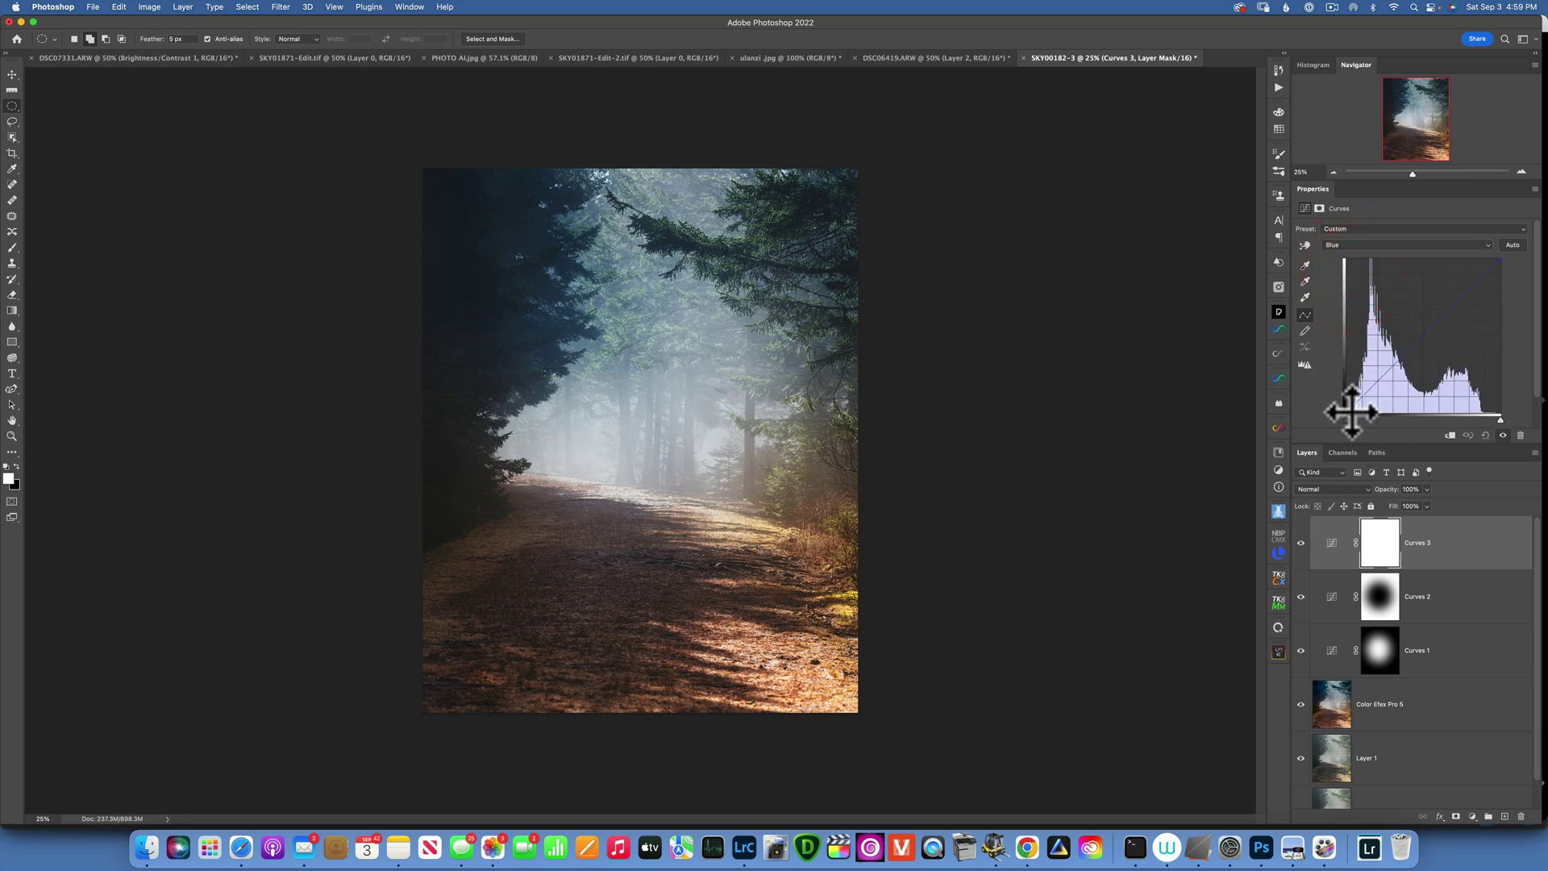
{"action": "mouse_move", "coordinate": [1347, 413]}
{"action": "left_mouse_down"}
{"action": "mouse_move", "coordinate": [1343, 389]}
{"action": "mouse_move", "coordinate": [1327, 408]}
{"action": "mouse_move", "coordinate": [1330, 318]}
{"action": "mouse_move", "coordinate": [1326, 399]}
{"action": "left_mouse_up"}
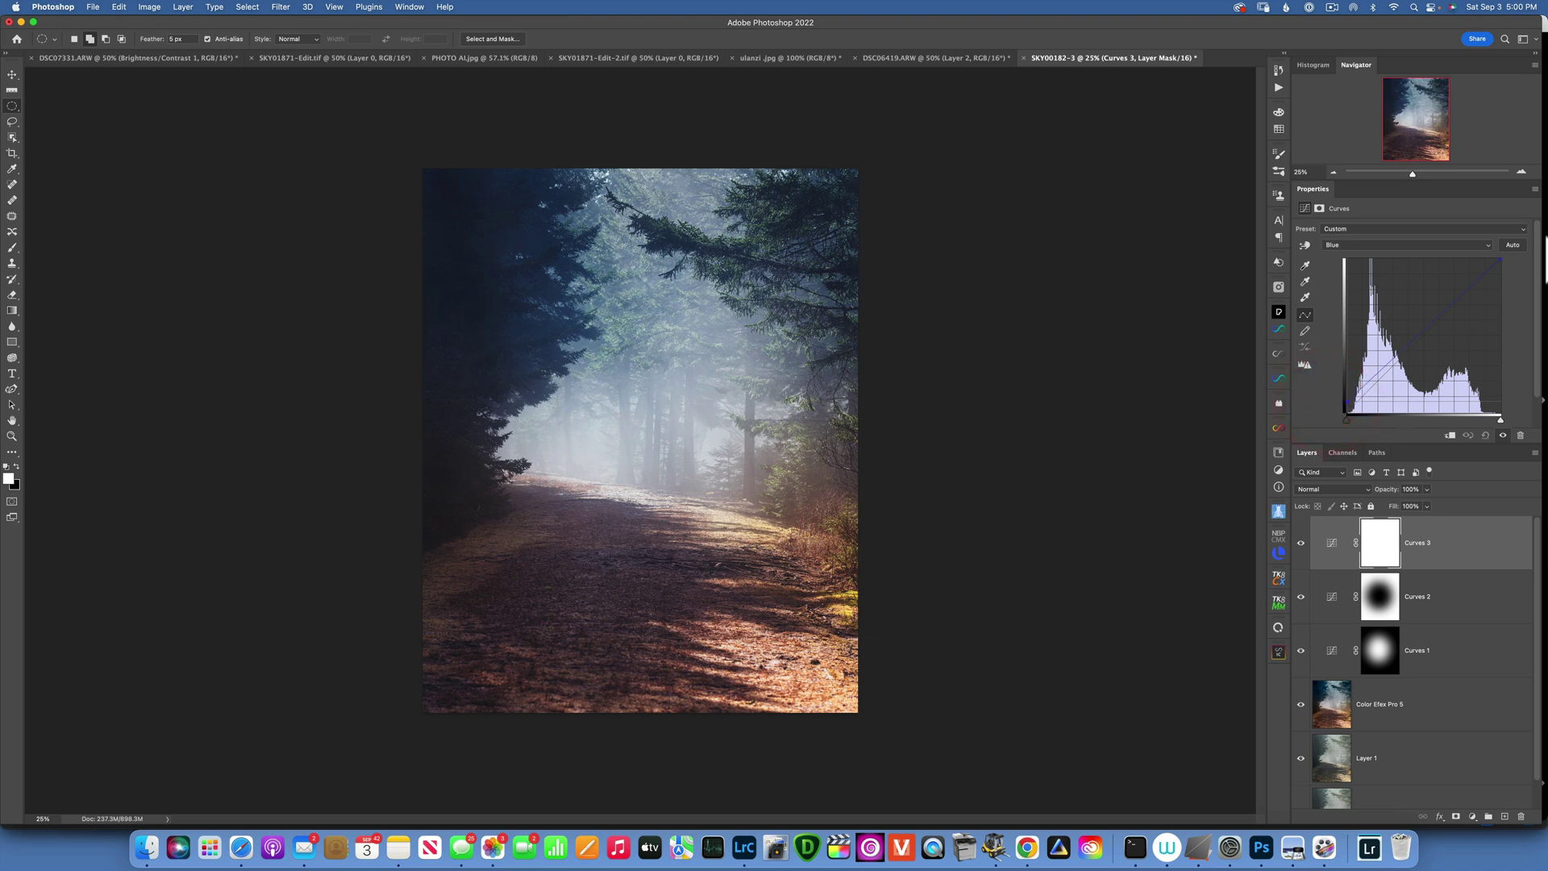
{"action": "mouse_move", "coordinate": [1499, 253]}
{"action": "left_mouse_down"}
{"action": "mouse_move", "coordinate": [1507, 284]}
{"action": "mouse_move", "coordinate": [1507, 246]}
{"action": "mouse_move", "coordinate": [1507, 265]}
{"action": "left_mouse_up"}
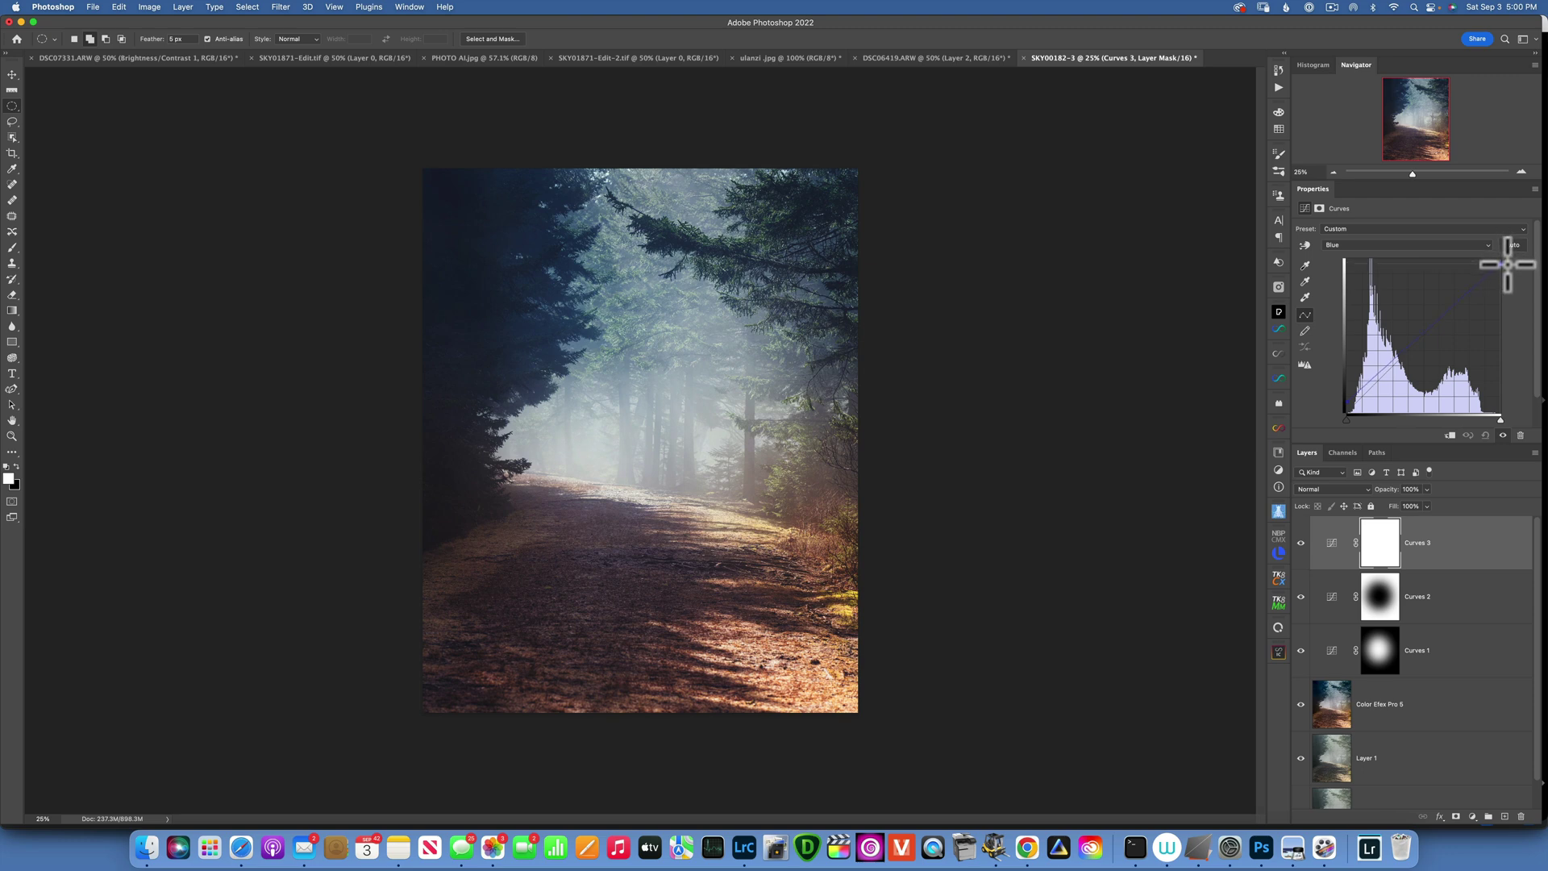
{"action": "left_click", "coordinate": [1508, 265]}
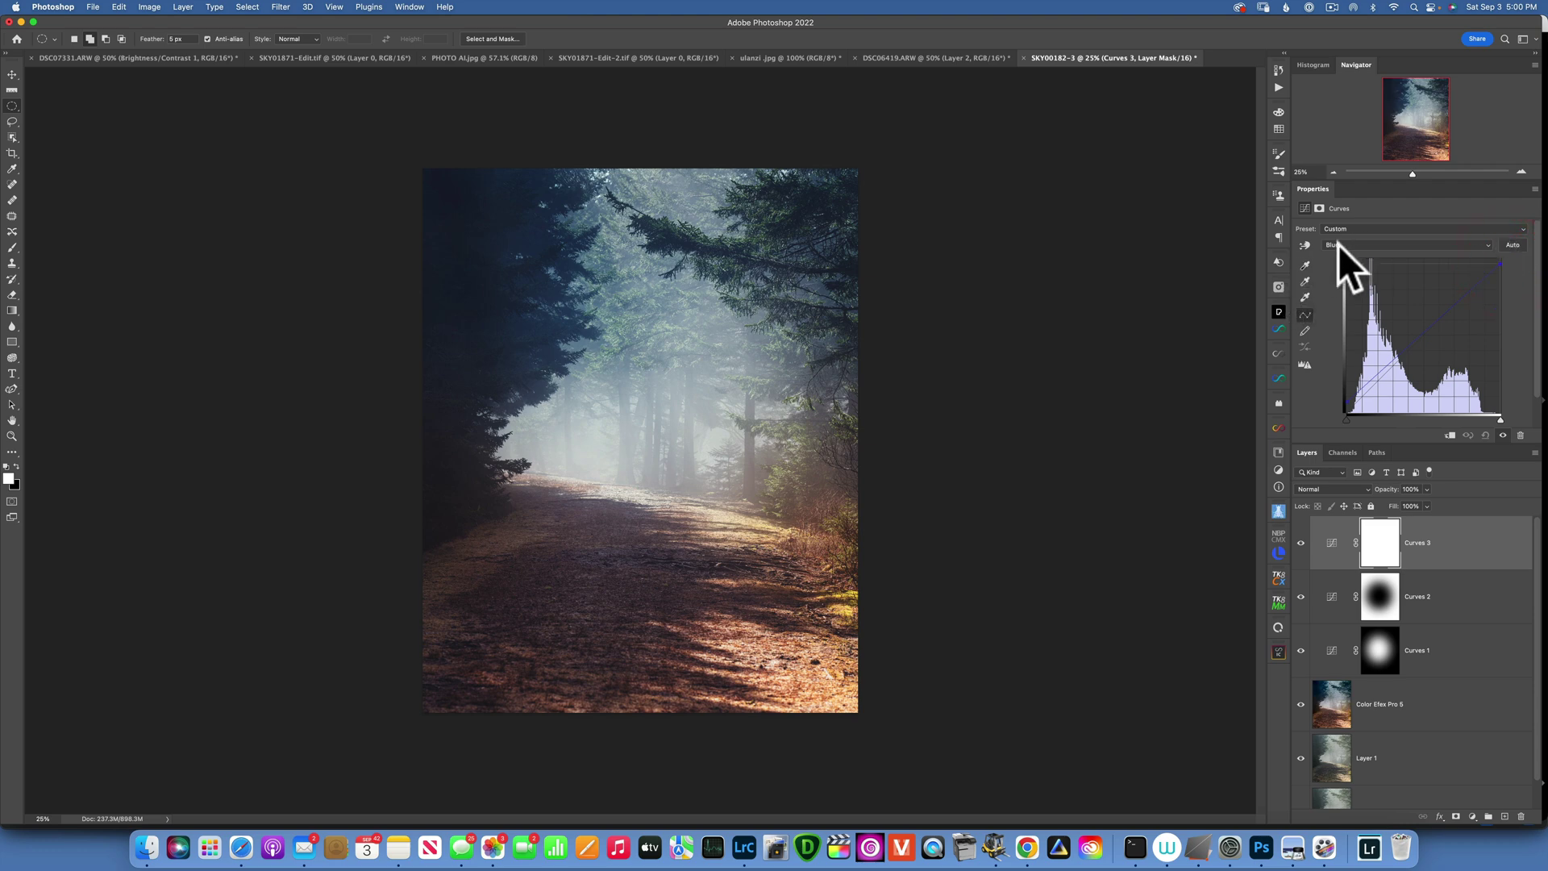
{"action": "left_click", "coordinate": [1300, 542]}
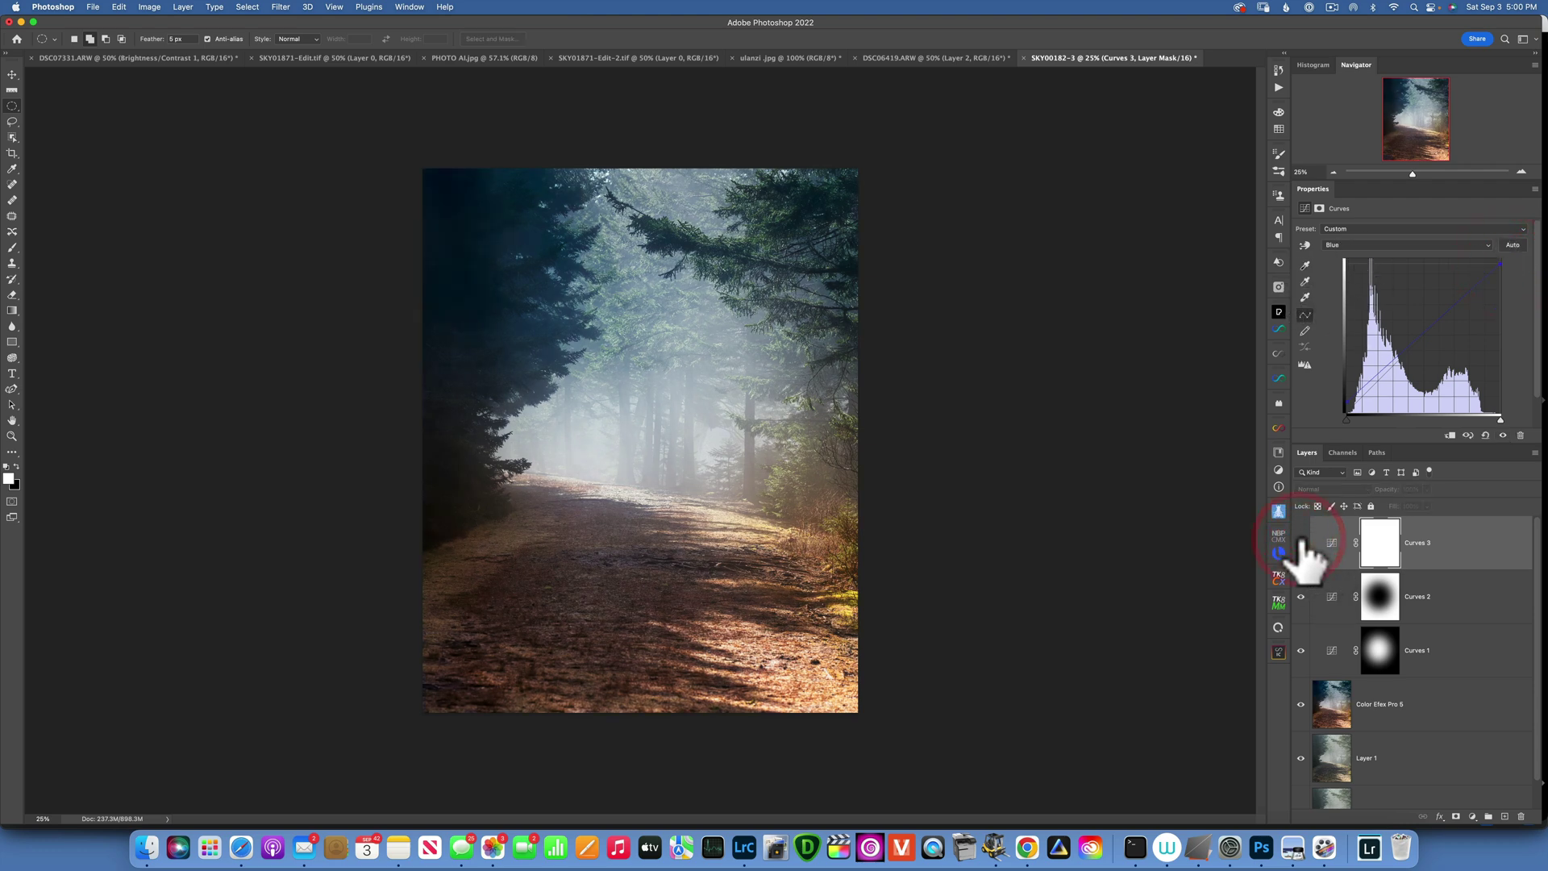
{"action": "left_click", "coordinate": [1301, 543]}
{"action": "left_click", "coordinate": [1300, 543]}
{"action": "left_click", "coordinate": [1300, 543]}
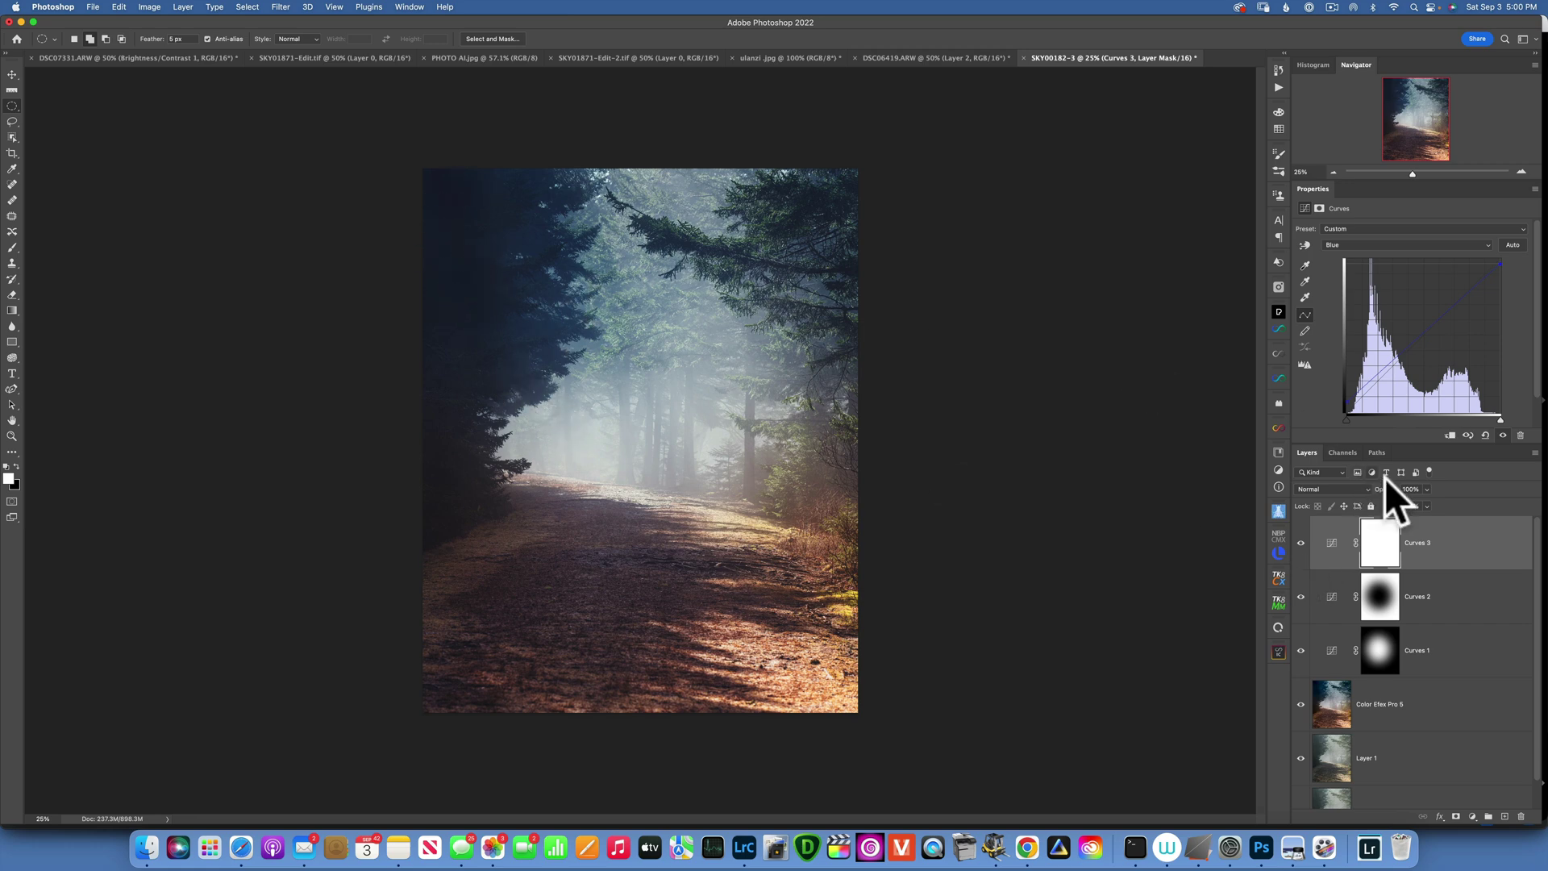
- Refine the third layer's RGB curve by lowering the black and shadow points and raising the highlights slightly, comparing with the layer hidden
{"action": "left_click", "coordinate": [1332, 545]}
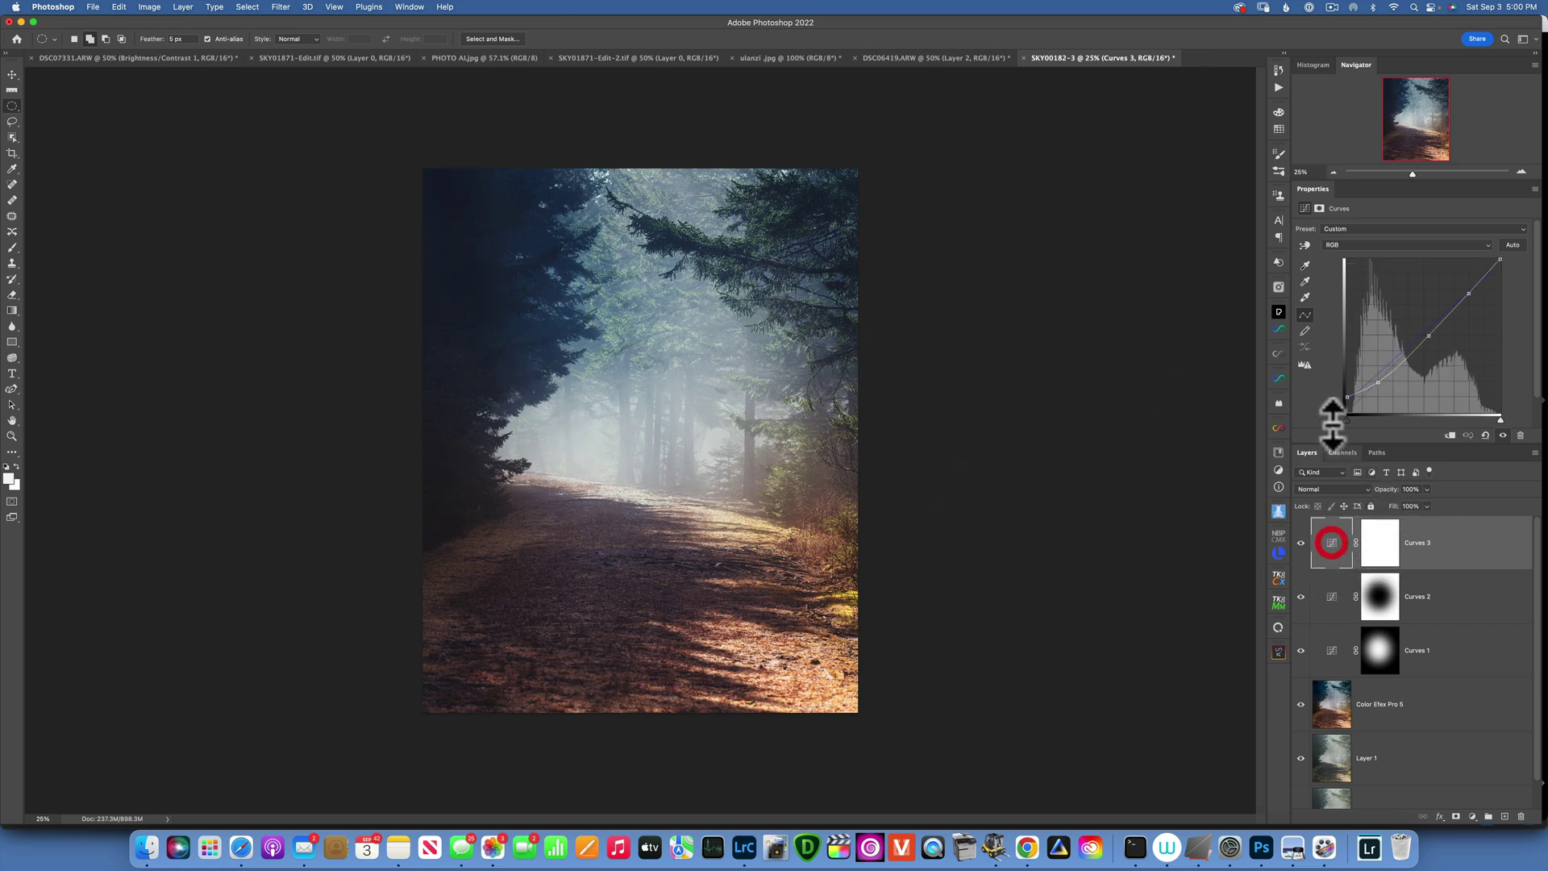
{"action": "left_click", "coordinate": [1365, 391]}
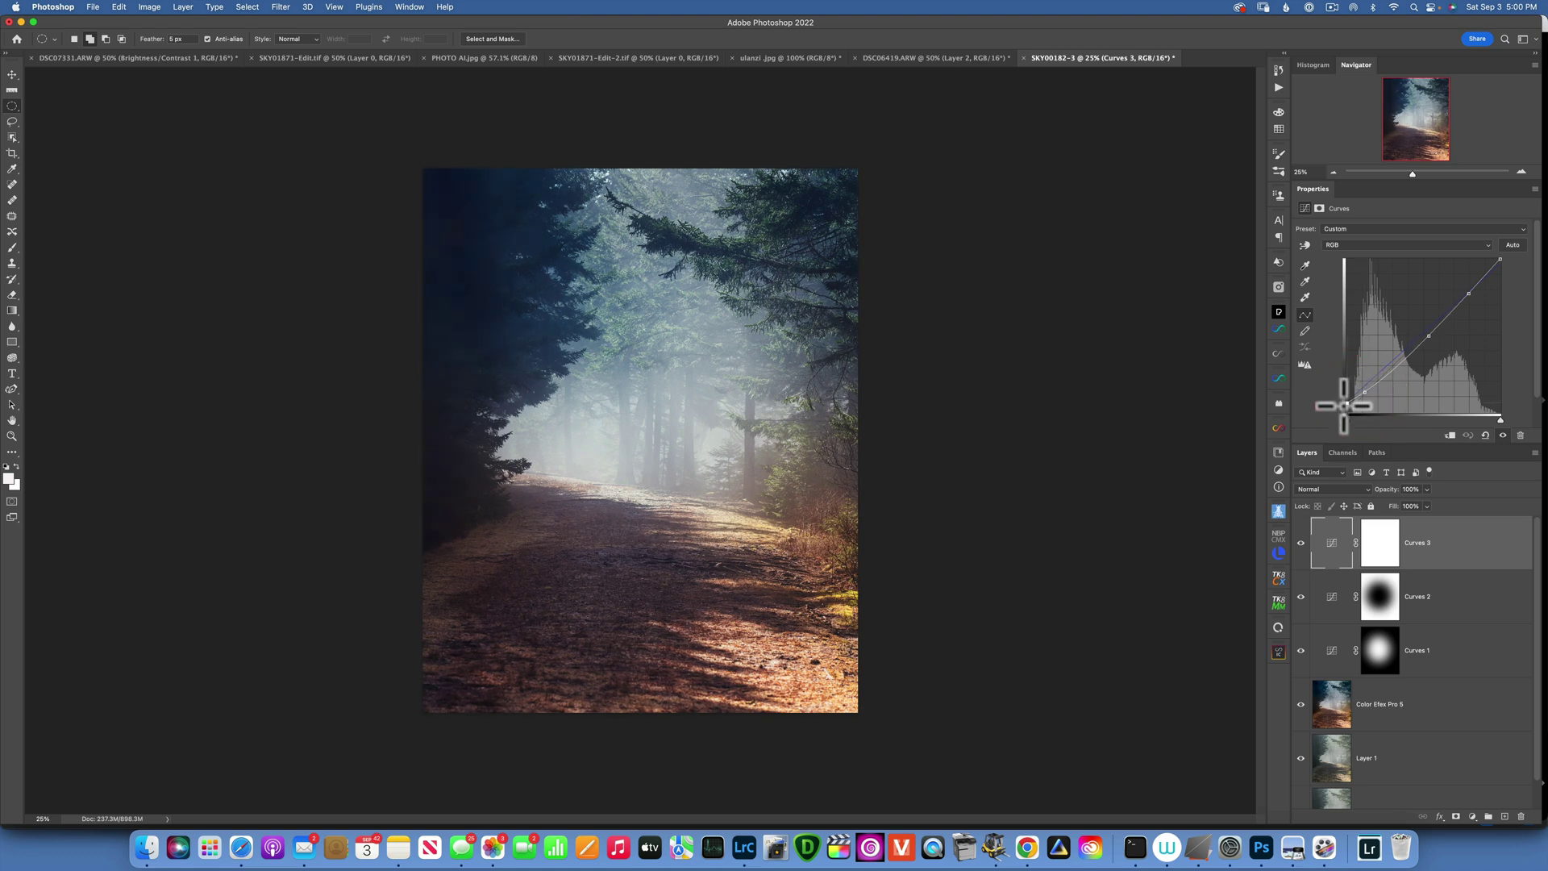
{"action": "left_click_drag", "start_coordinate": [1343, 409], "coordinate": [1346, 402]}
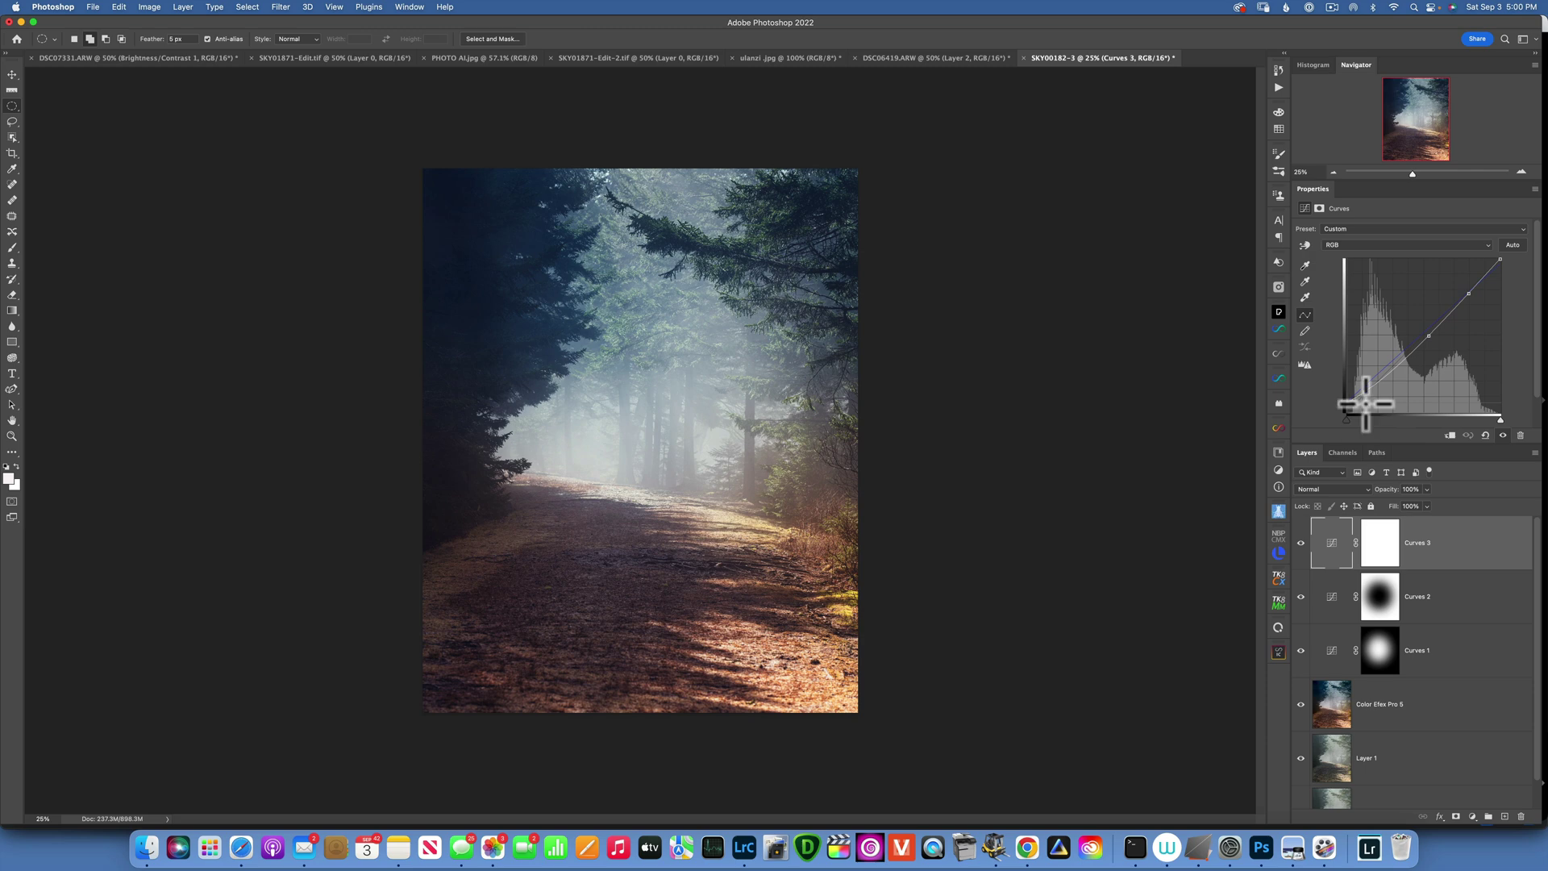
{"action": "left_click", "coordinate": [1365, 395]}
{"action": "left_click_drag", "start_coordinate": [1465, 288], "coordinate": [1469, 290]}
{"action": "left_click", "coordinate": [1469, 290]}
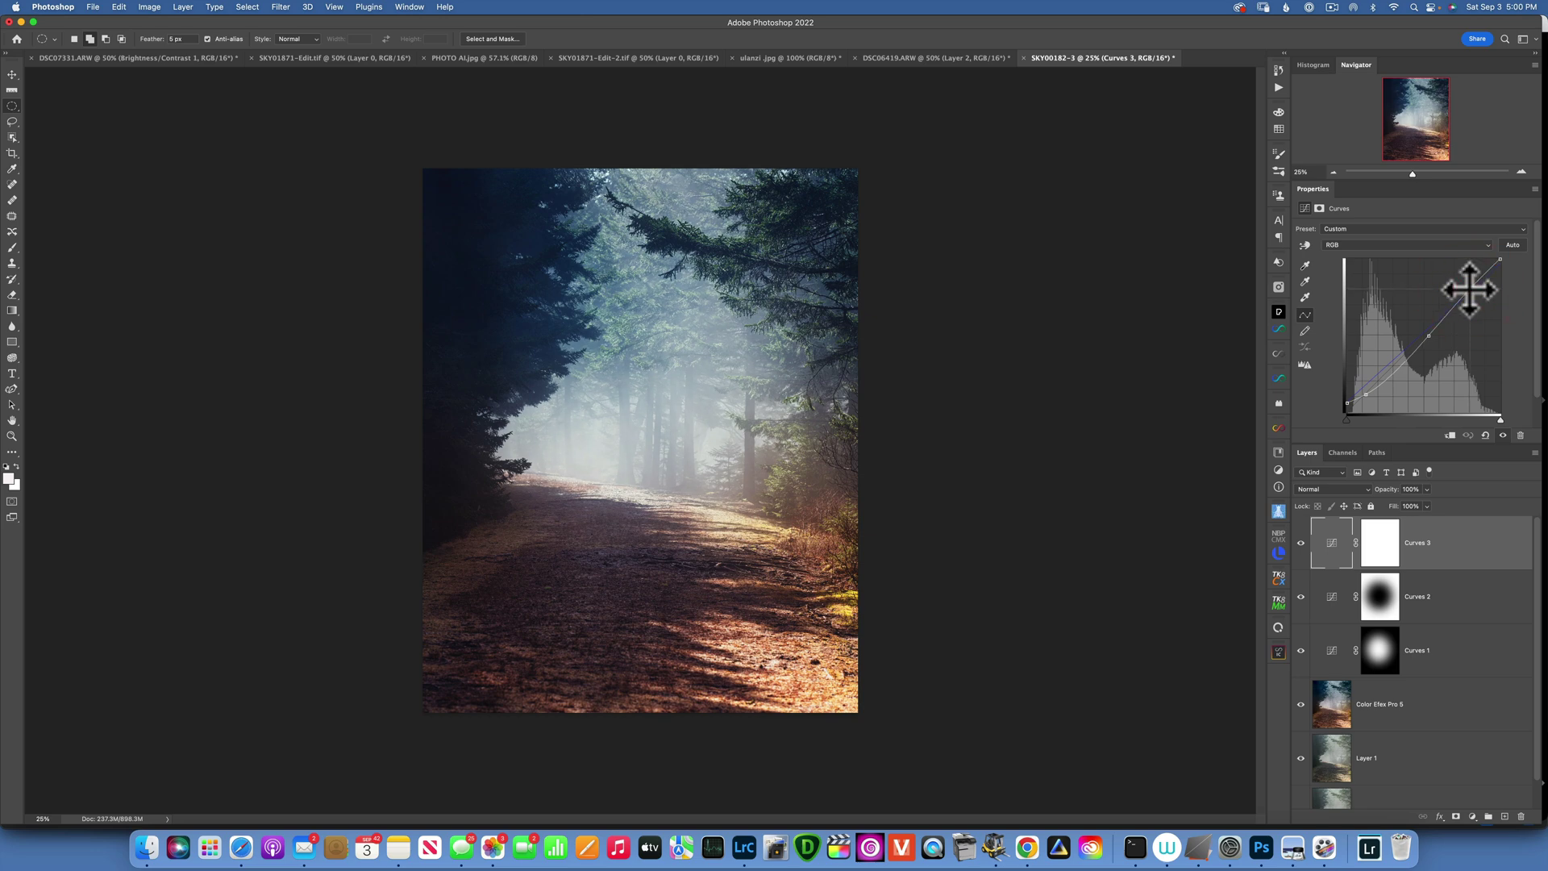
{"action": "left_click", "coordinate": [1300, 542]}
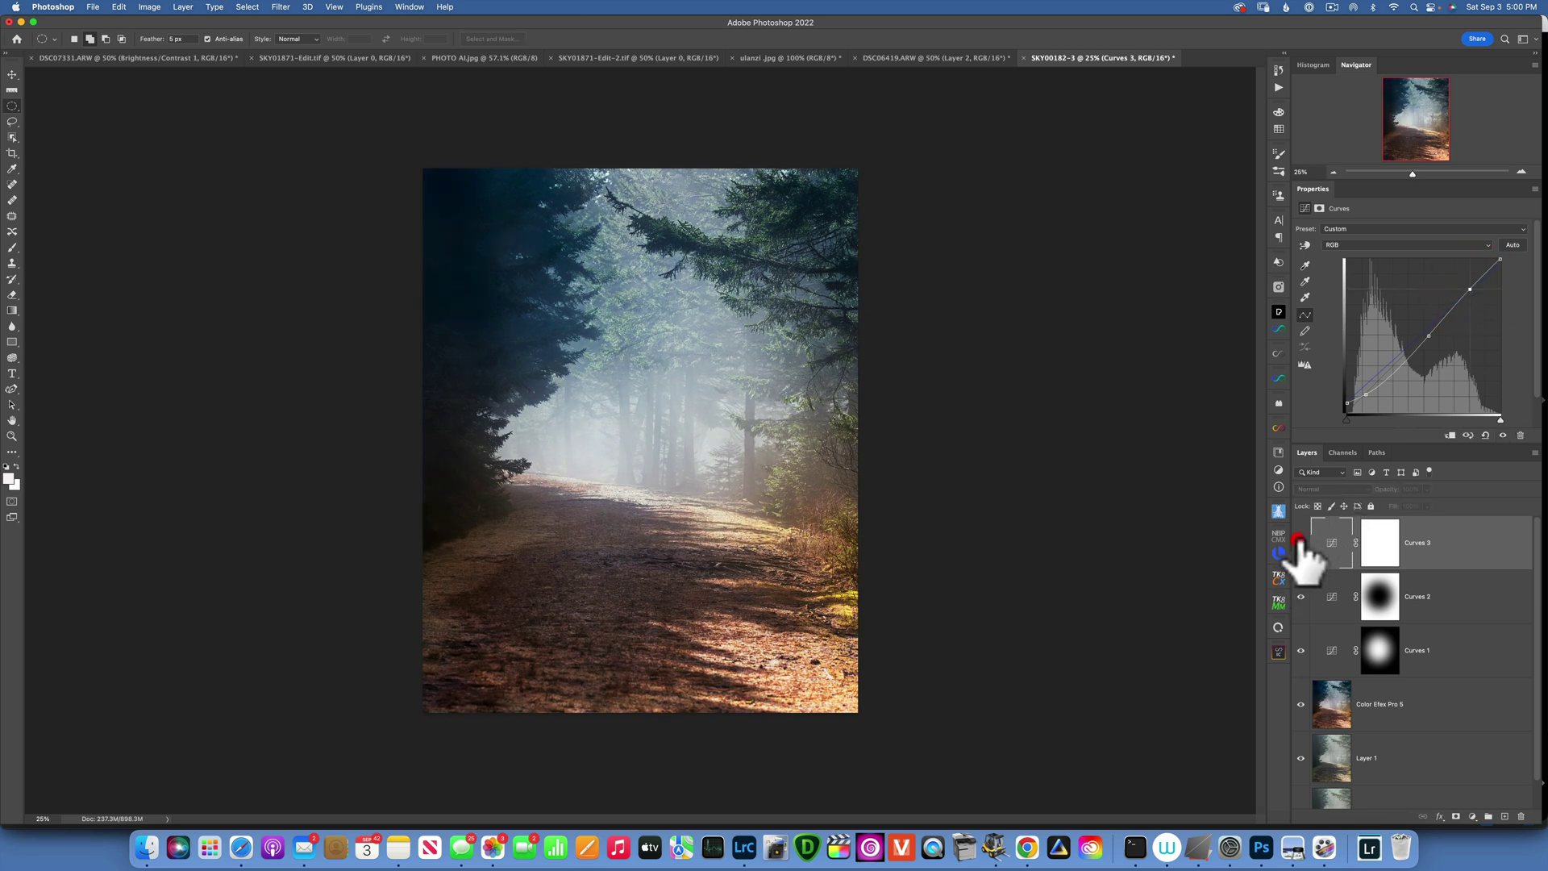
{"action": "left_click", "coordinate": [1301, 543]}
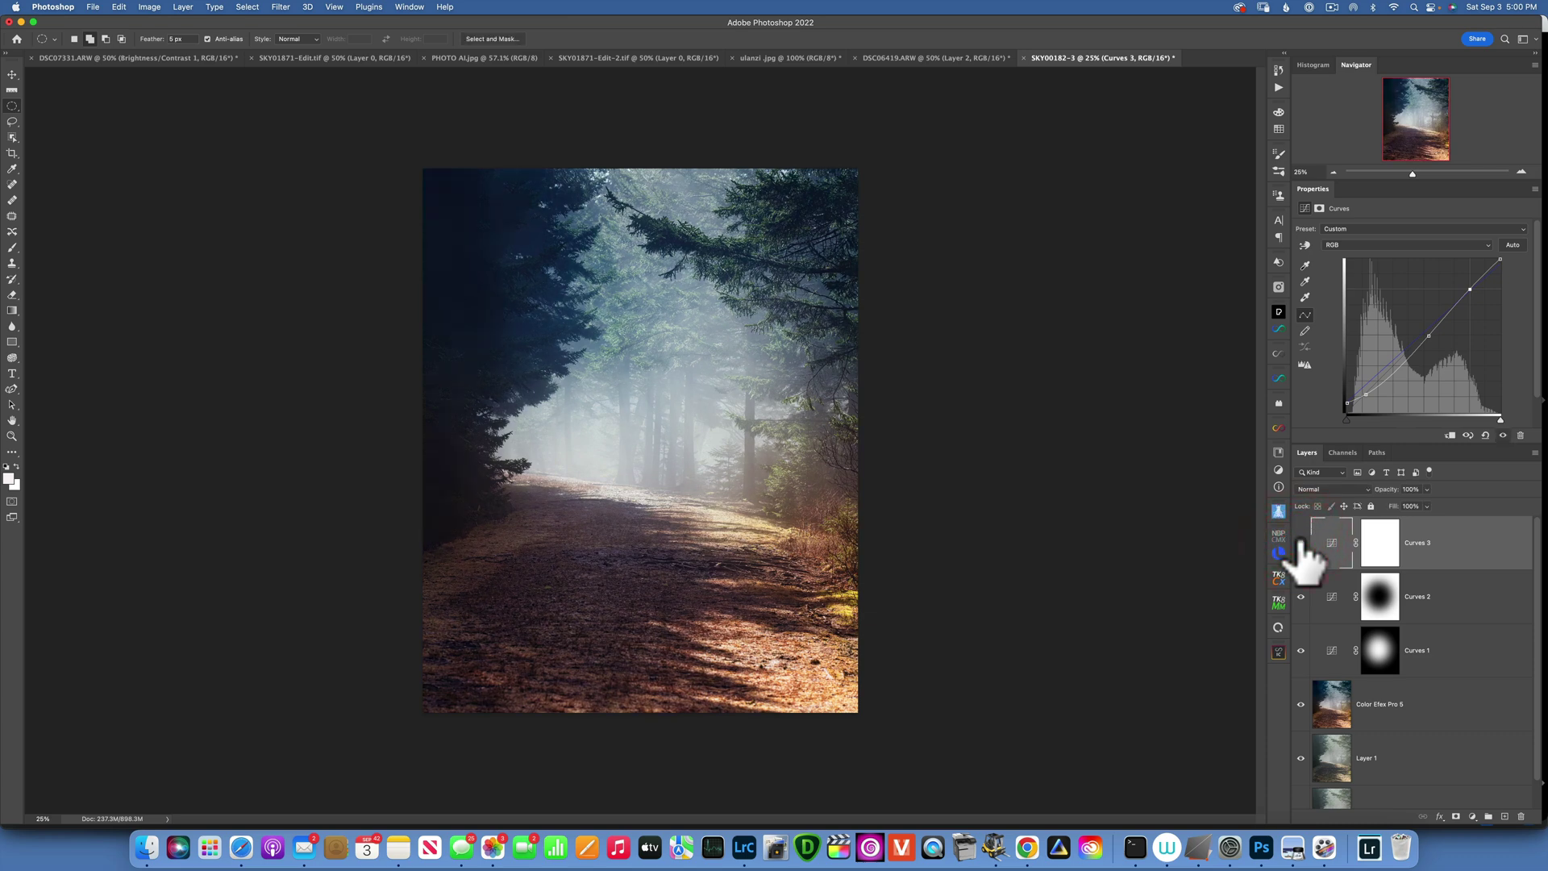
- Compare the edited photo with the original by isolating Layer 0 and restoring all layers
{"action": "scroll", "coordinate": [1429, 636], "scroll_direction": "down", "scroll_amount": 1}
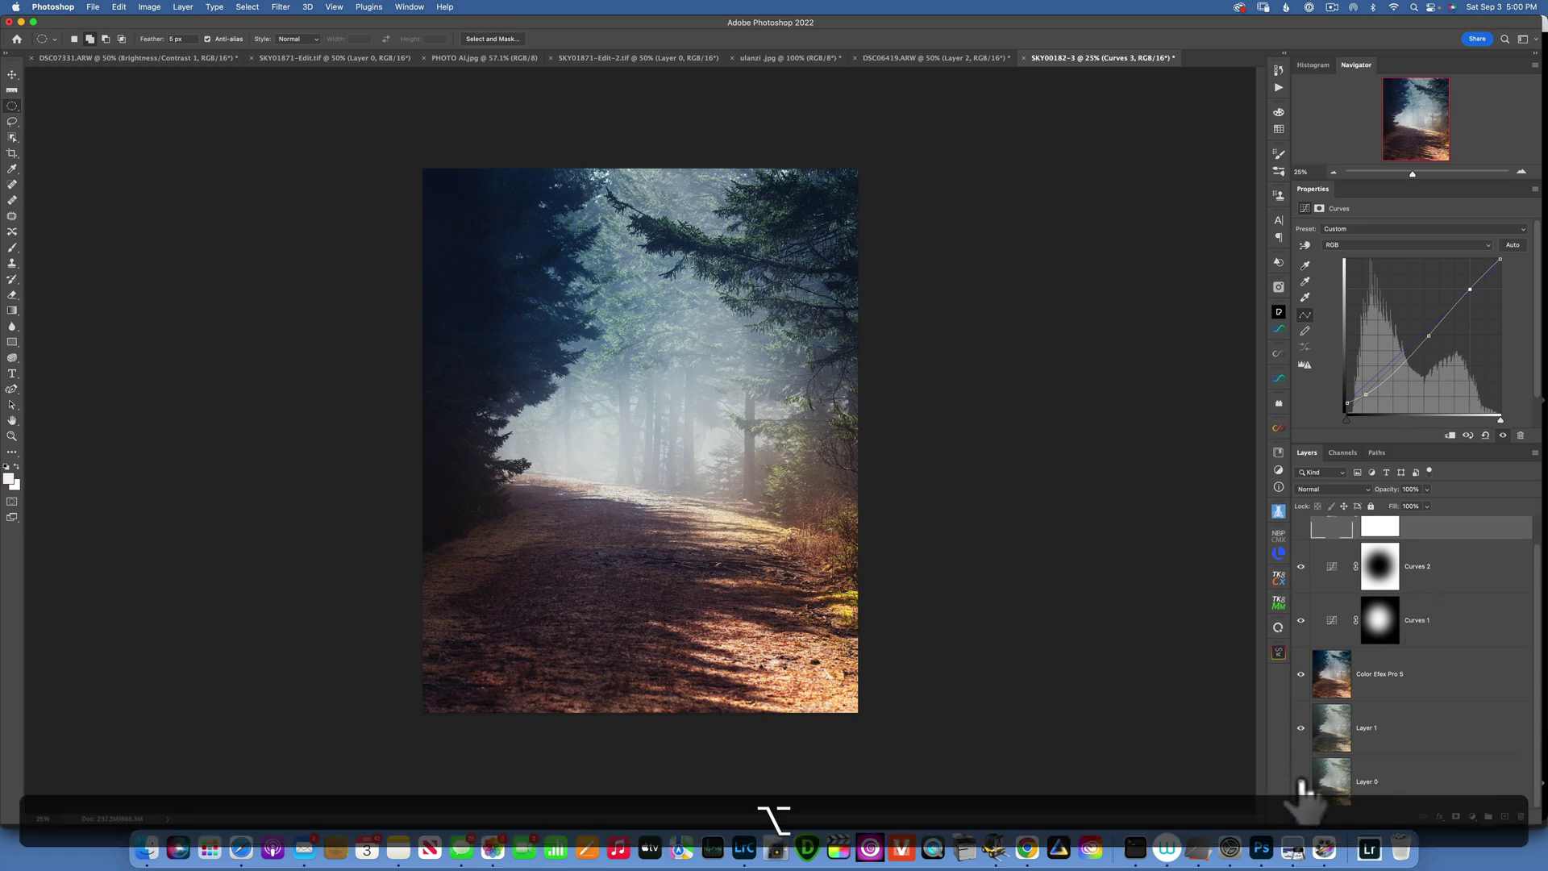
{"action": "left_click", "coordinate": [1300, 781], "text": "alt"}
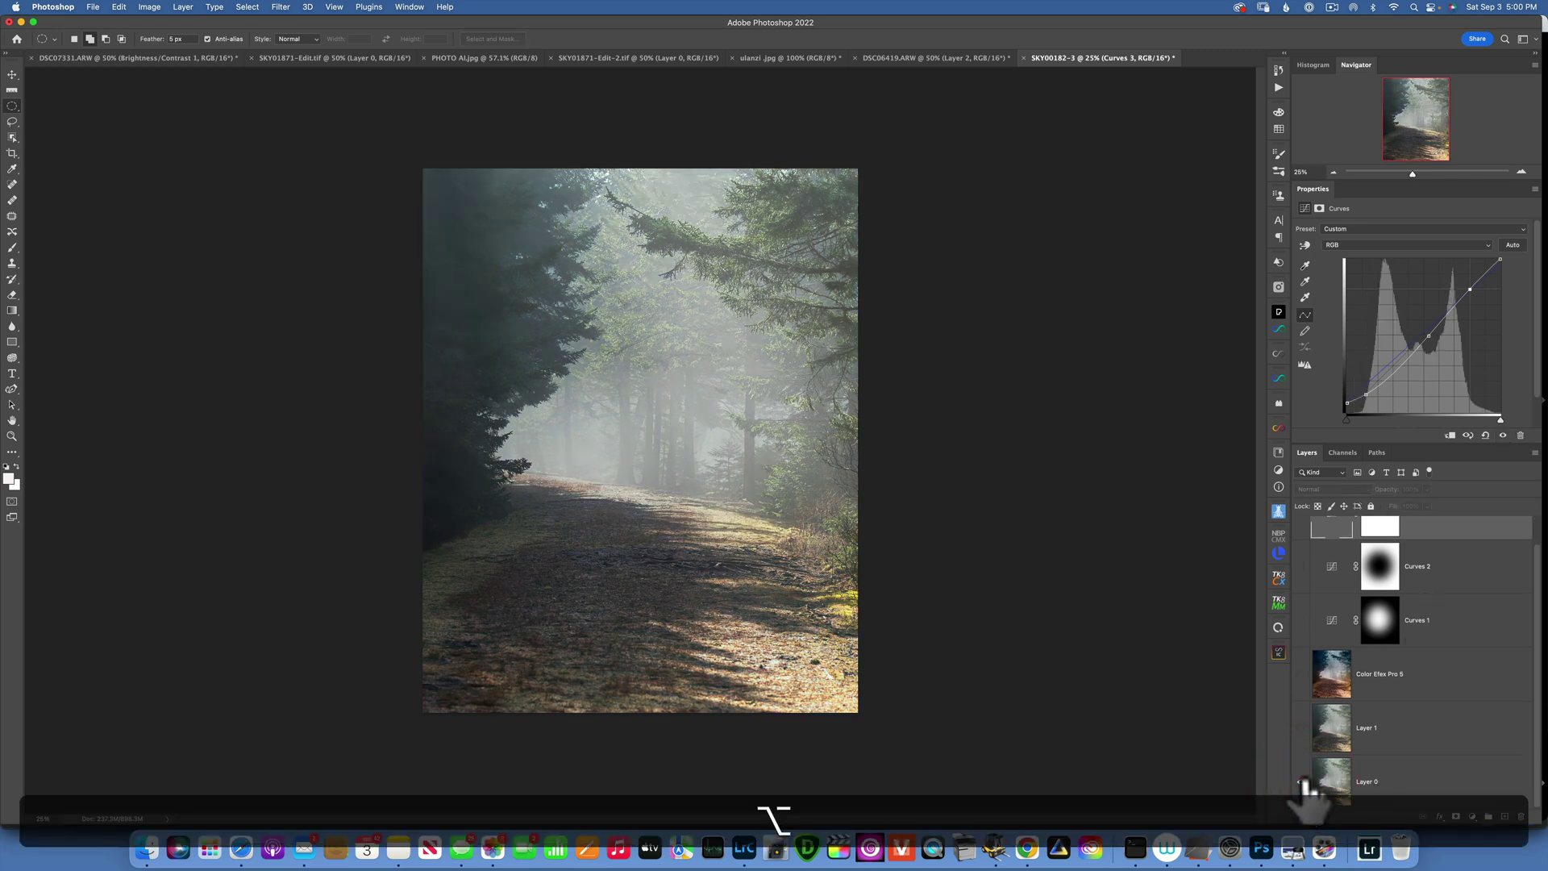
{"action": "left_click", "coordinate": [1300, 781], "text": "alt"}
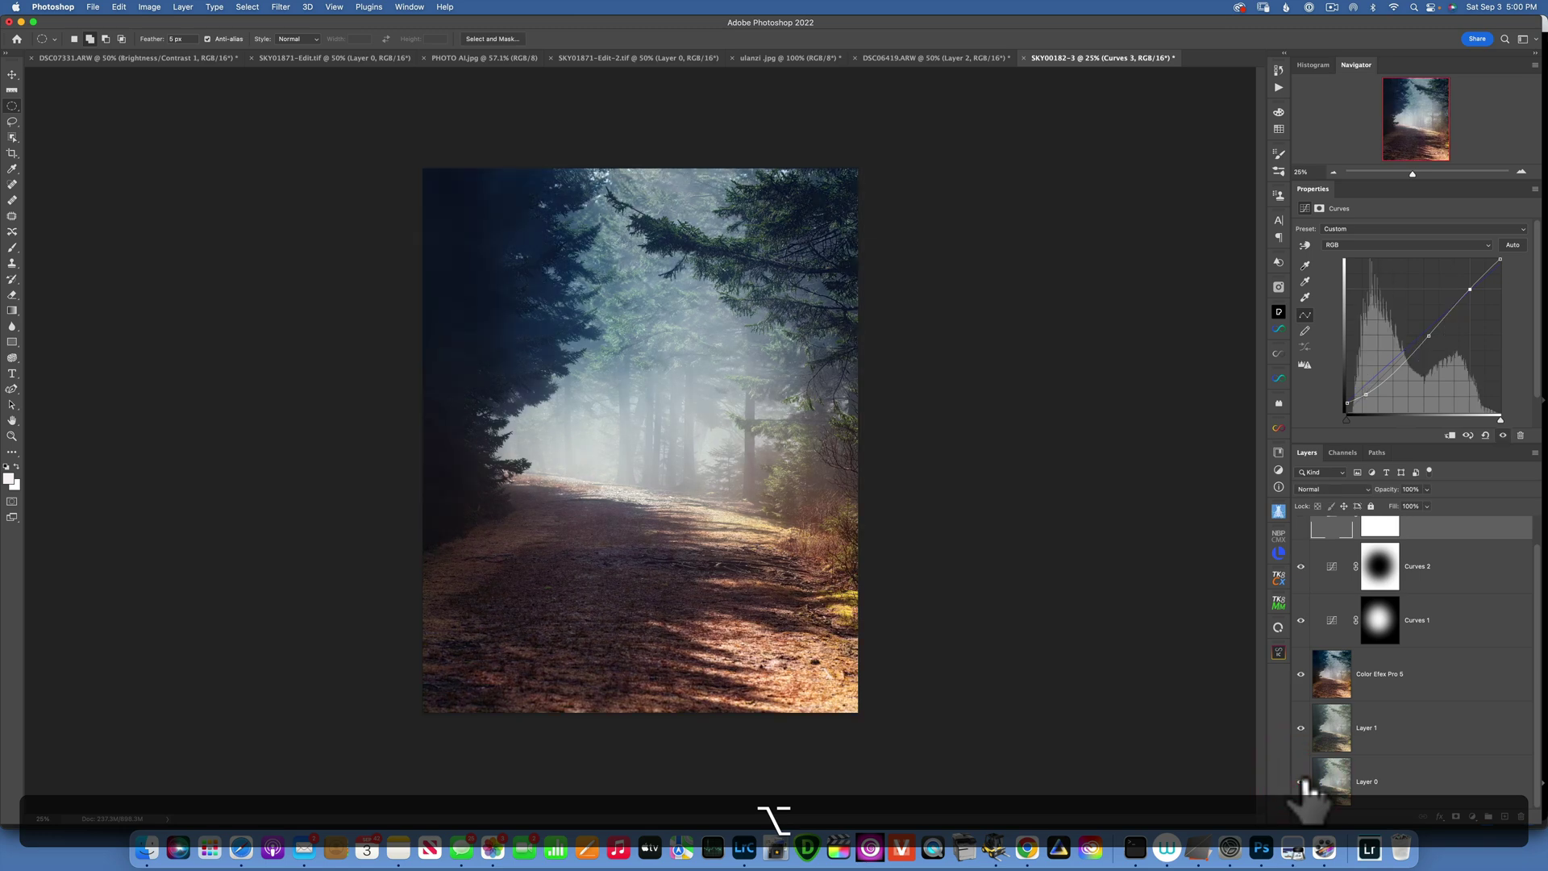
{"action": "left_click", "coordinate": [1301, 781], "text": "alt"}
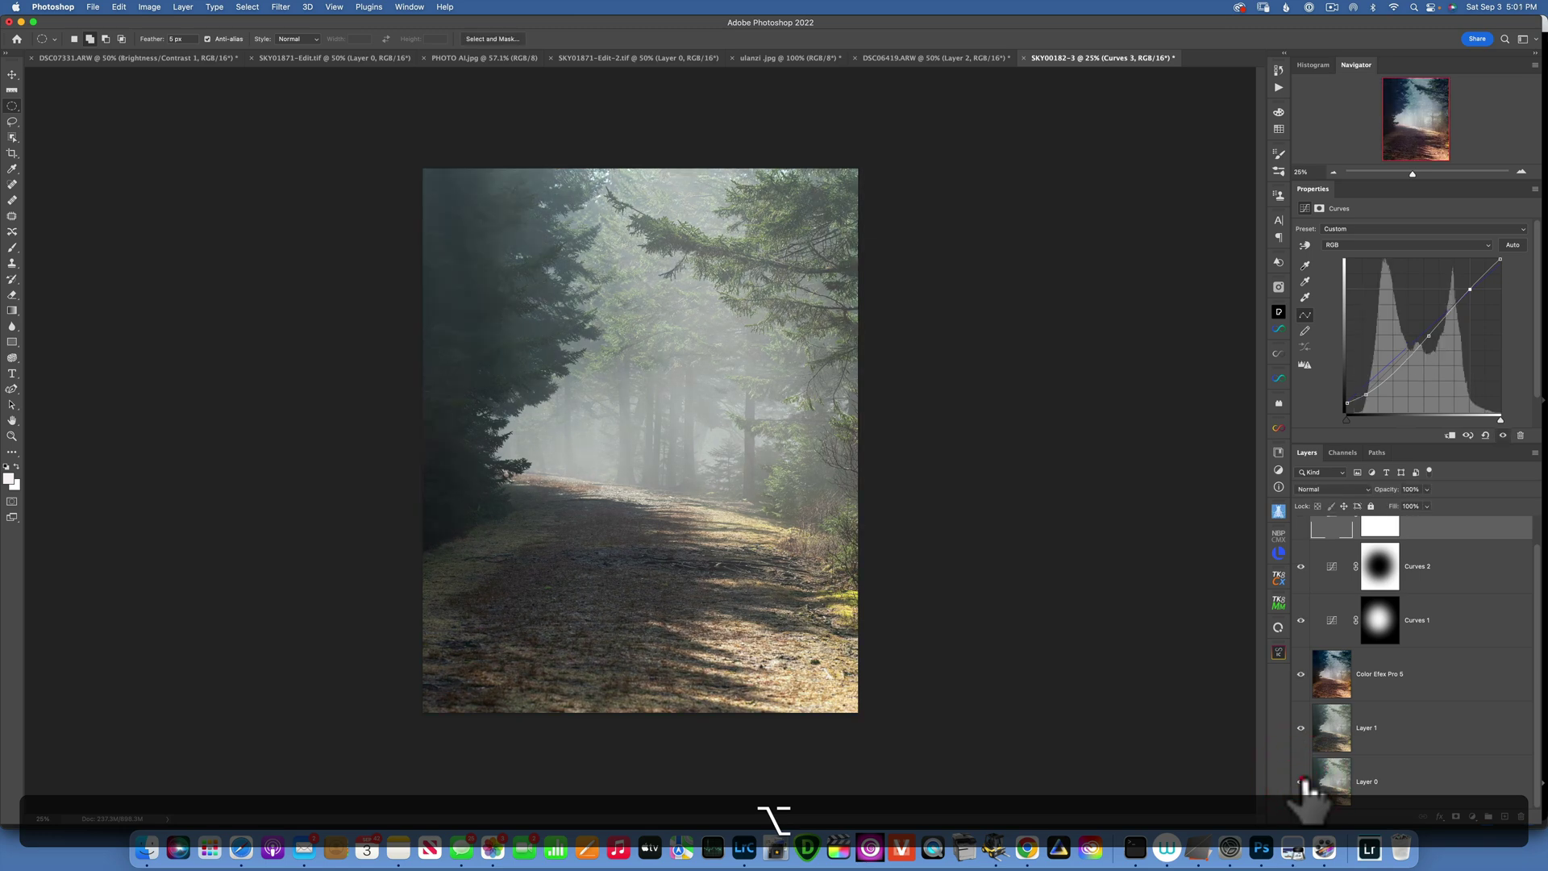
{"action": "left_click", "coordinate": [1300, 781], "text": "alt"}
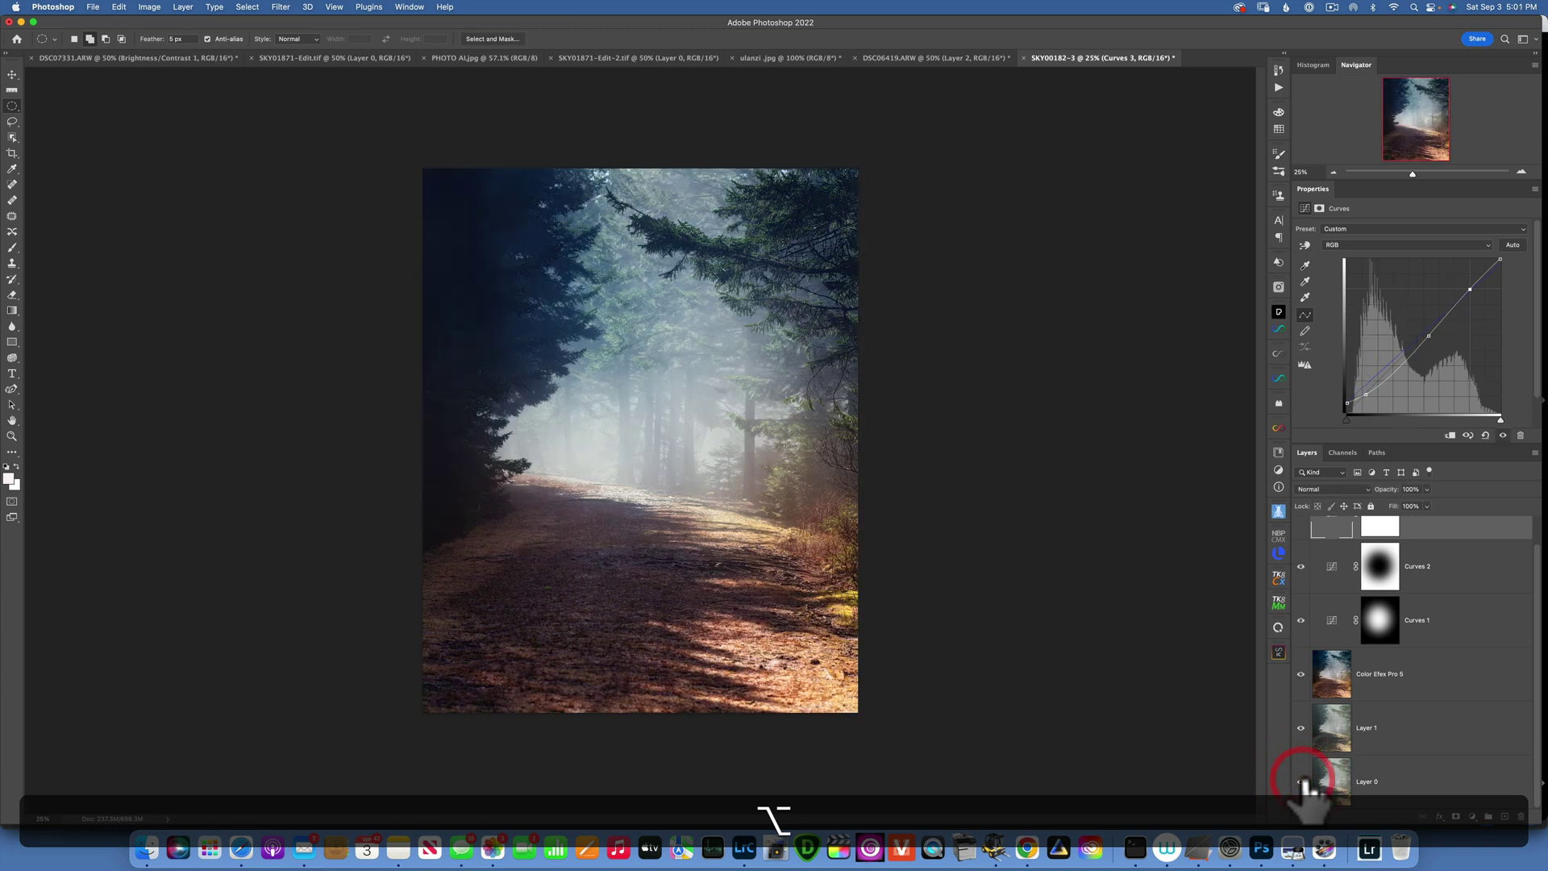
- Group Layer 1, Color Efex Pro 5 and the three Curves layers into one layer group above Layer 0
{"action": "left_click", "coordinate": [1390, 725]}
{"action": "scroll", "coordinate": [1398, 735], "scroll_direction": "up", "scroll_amount": 1}
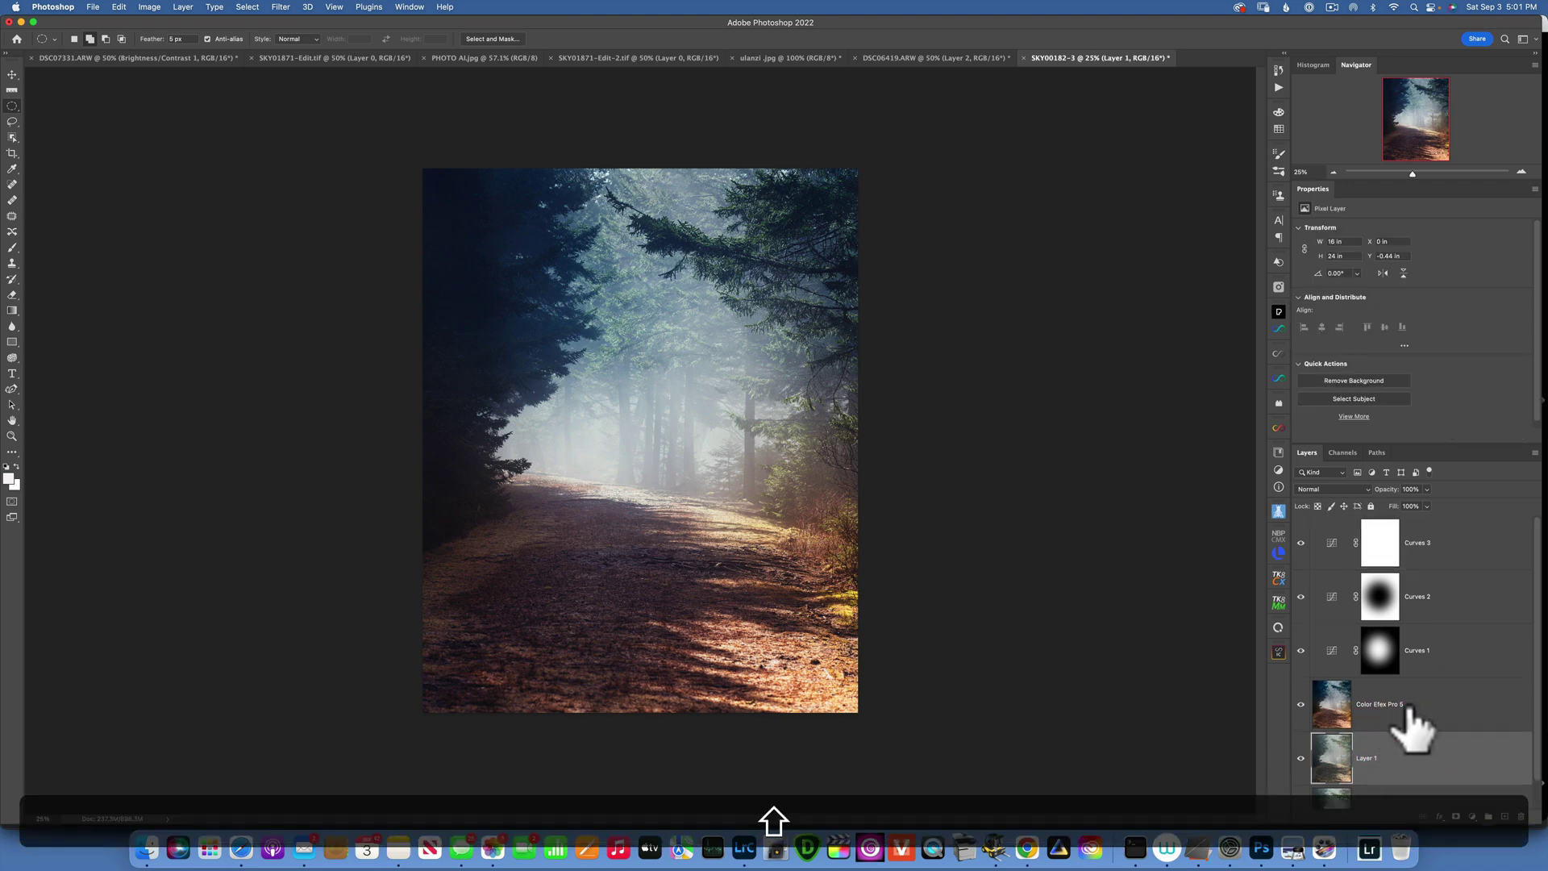
{"action": "left_click", "coordinate": [1471, 564], "text": "shift"}
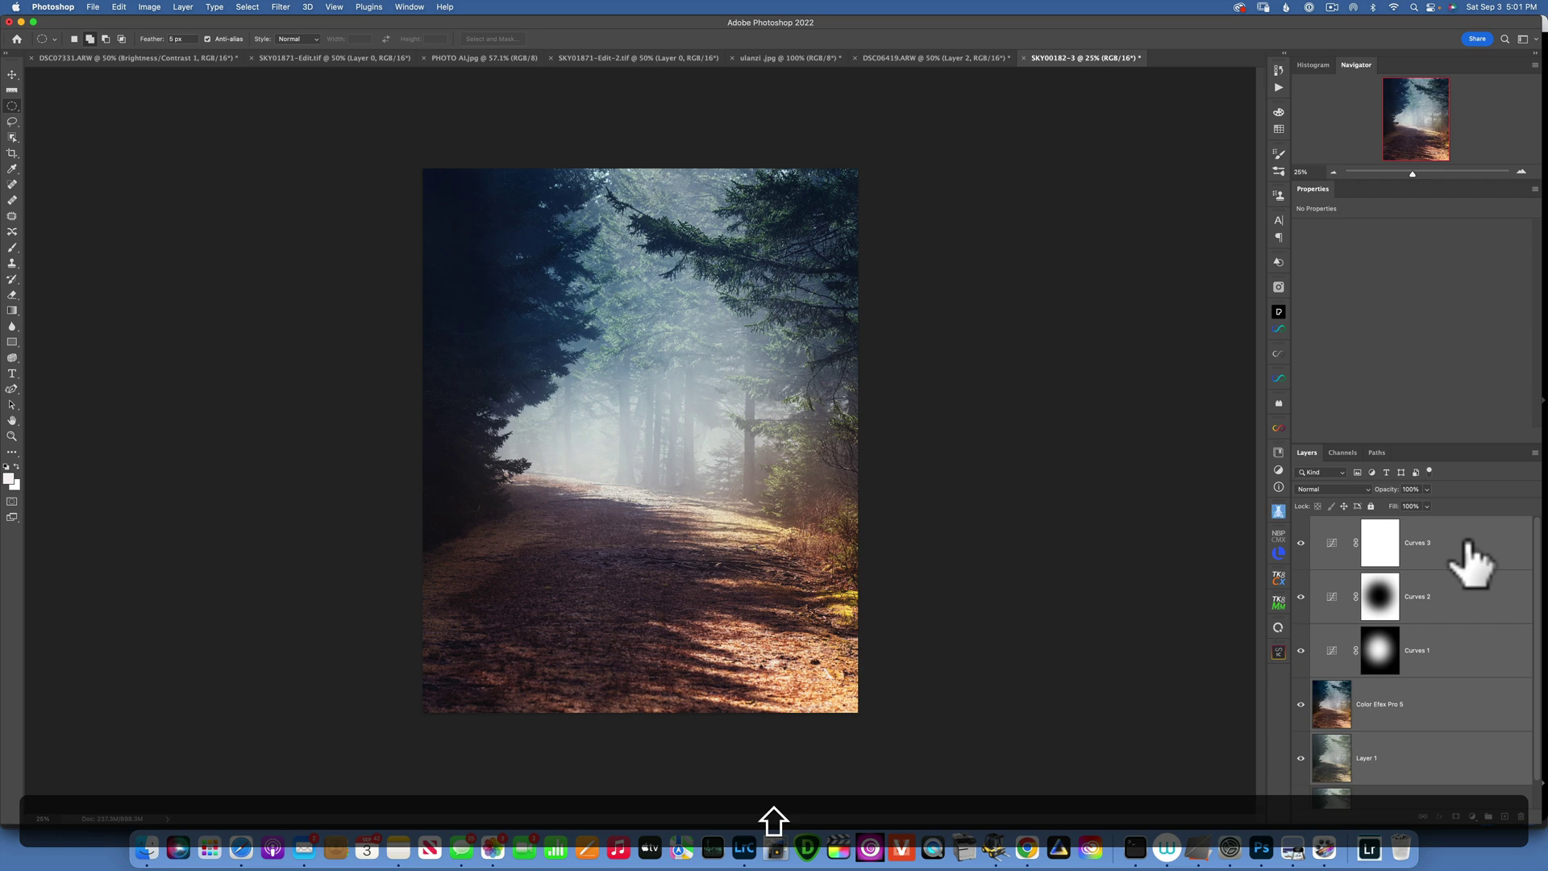
{"action": "key", "text": "super"}
{"action": "key", "text": "super+g"}
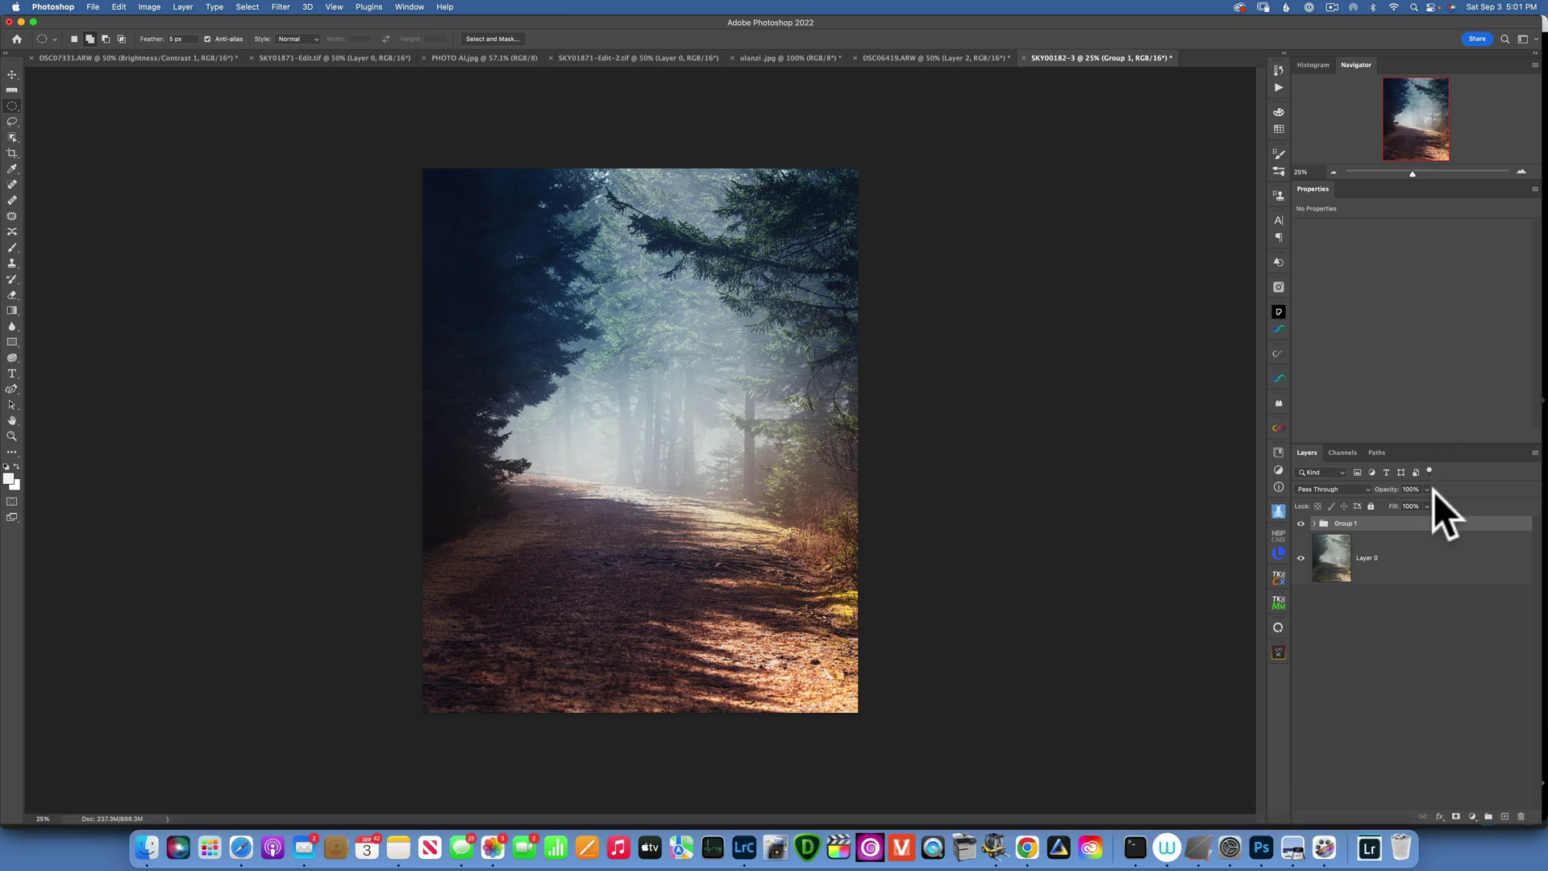
{"action": "left_click_drag", "start_coordinate": [1396, 498], "coordinate": [1424, 496]}
{"action": "left_click_drag", "start_coordinate": [1422, 505], "coordinate": [1456, 502]}
- Flatten the image, merging the layer group and Layer 0 into a single Background layer
{"action": "right_click", "coordinate": [1475, 522]}
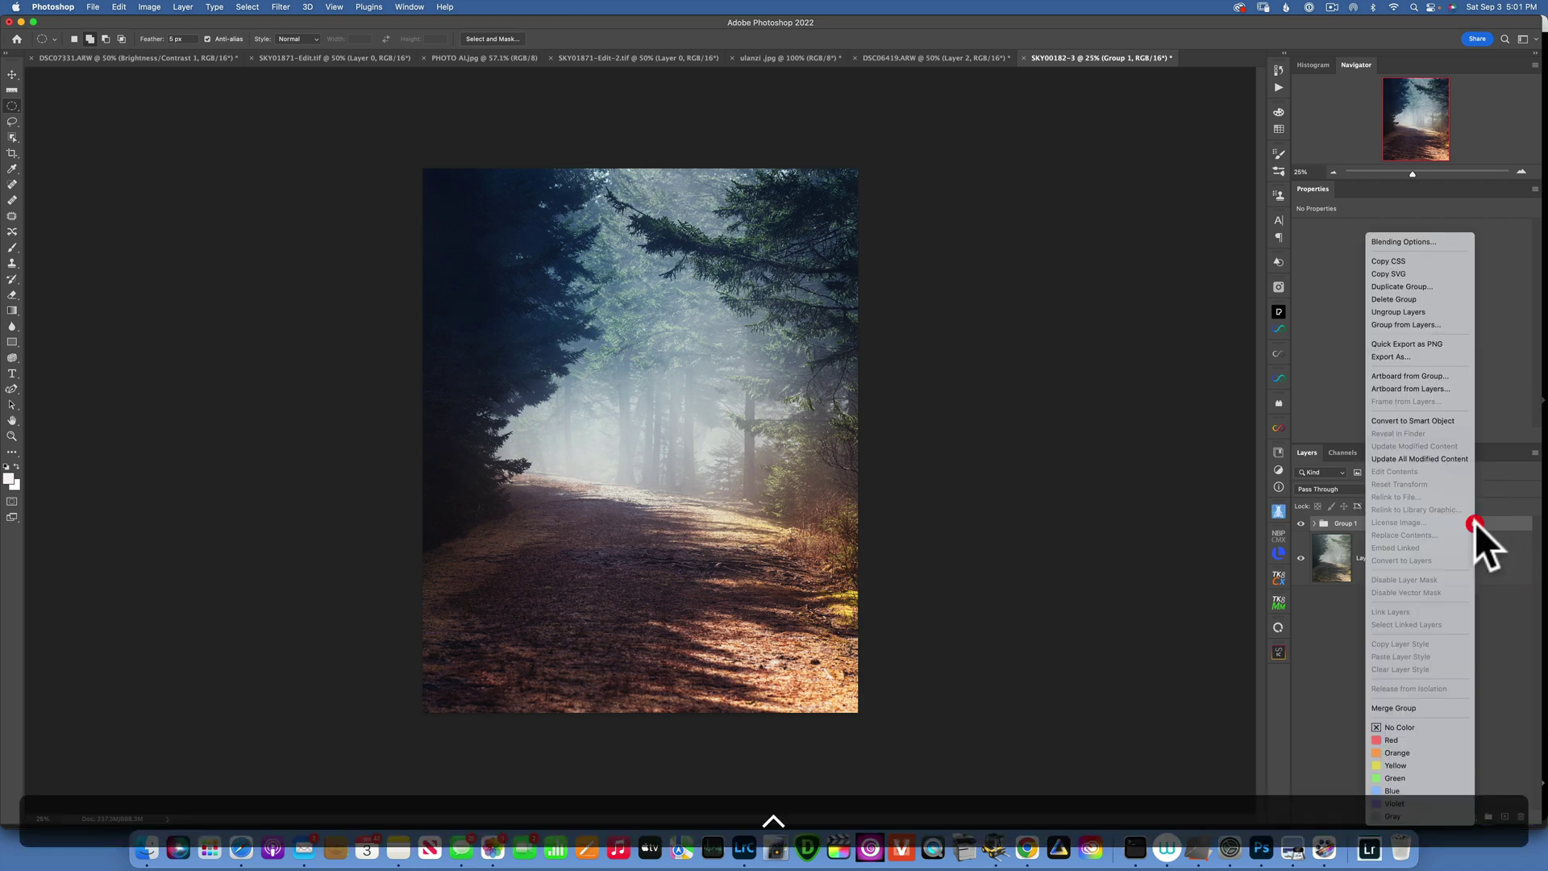
{"action": "left_click", "coordinate": [1493, 559]}
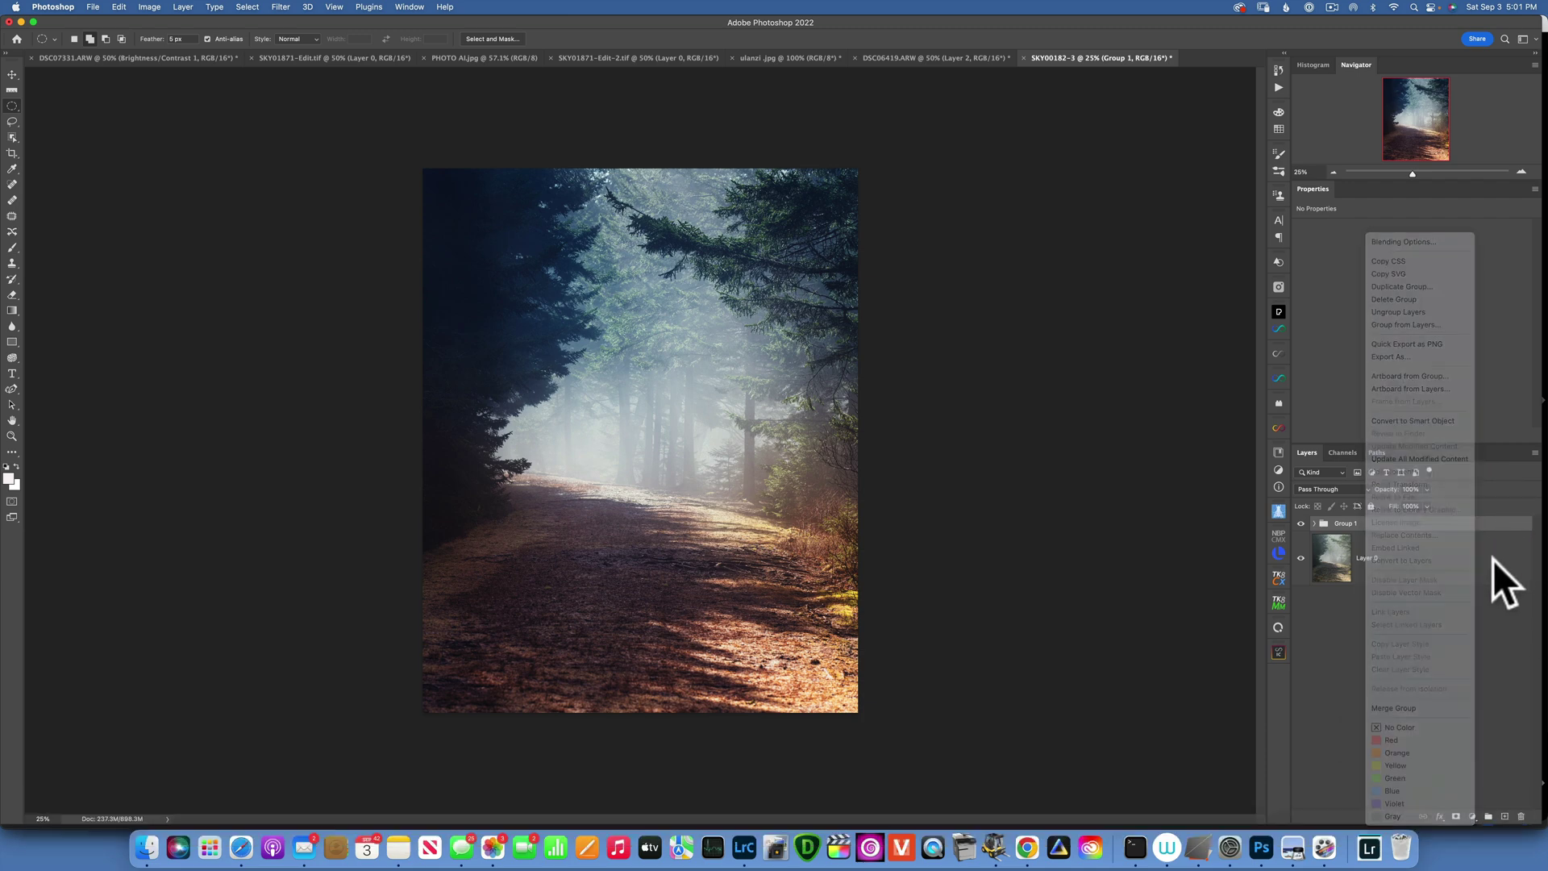
{"action": "right_click", "coordinate": [1489, 559]}
{"action": "left_click", "coordinate": [1369, 664]}
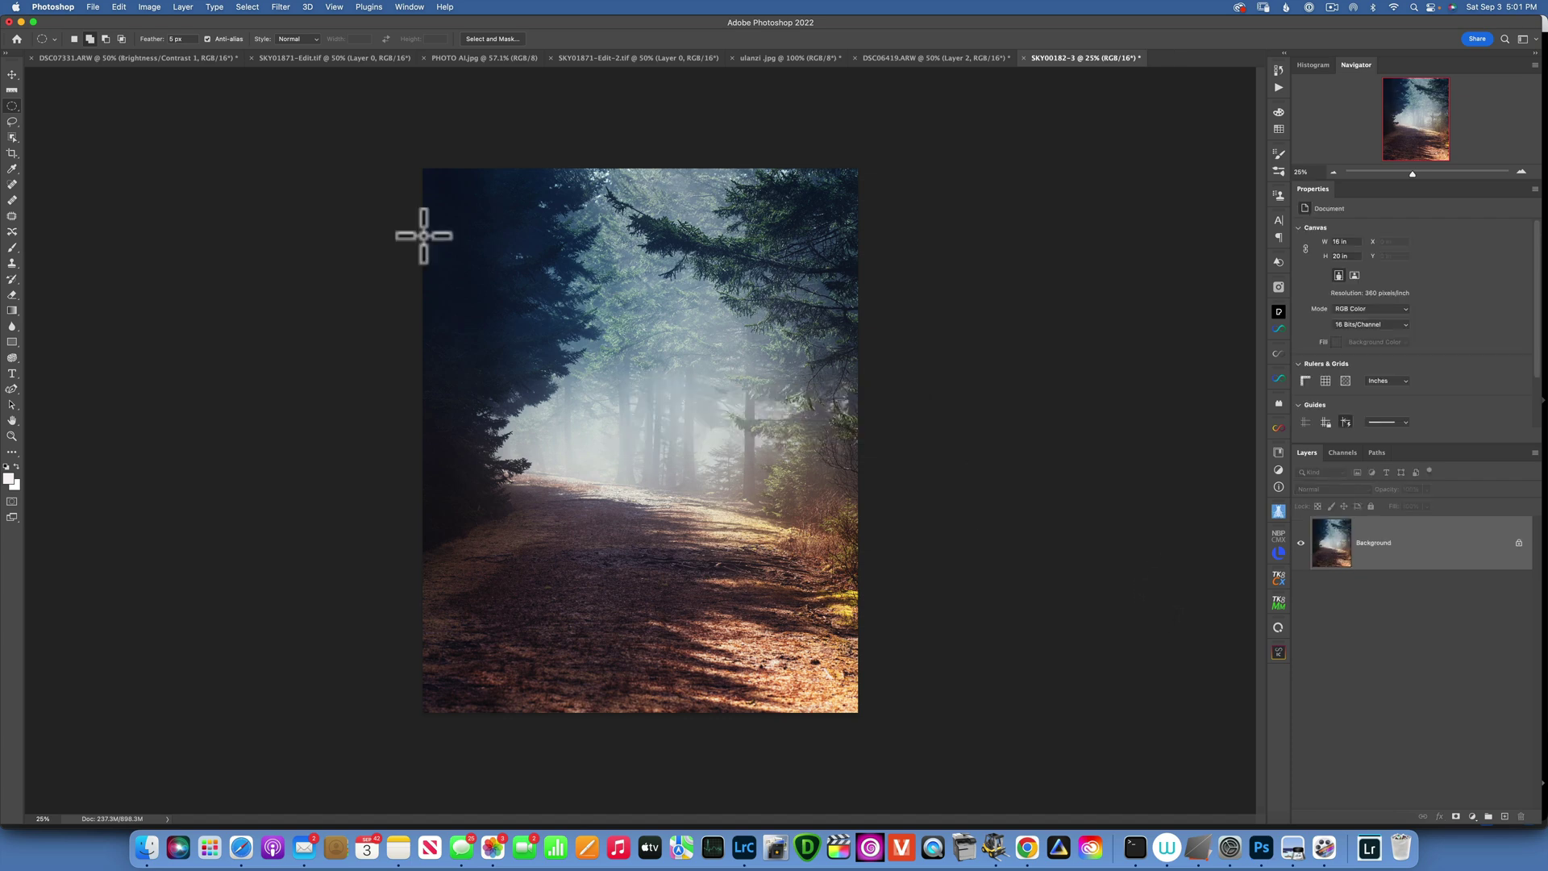
- Close the SKY00182-3 document, saving its changes, and switch to Lightroom Classic to view the edited photo
{"action": "left_click", "coordinate": [93, 5]}
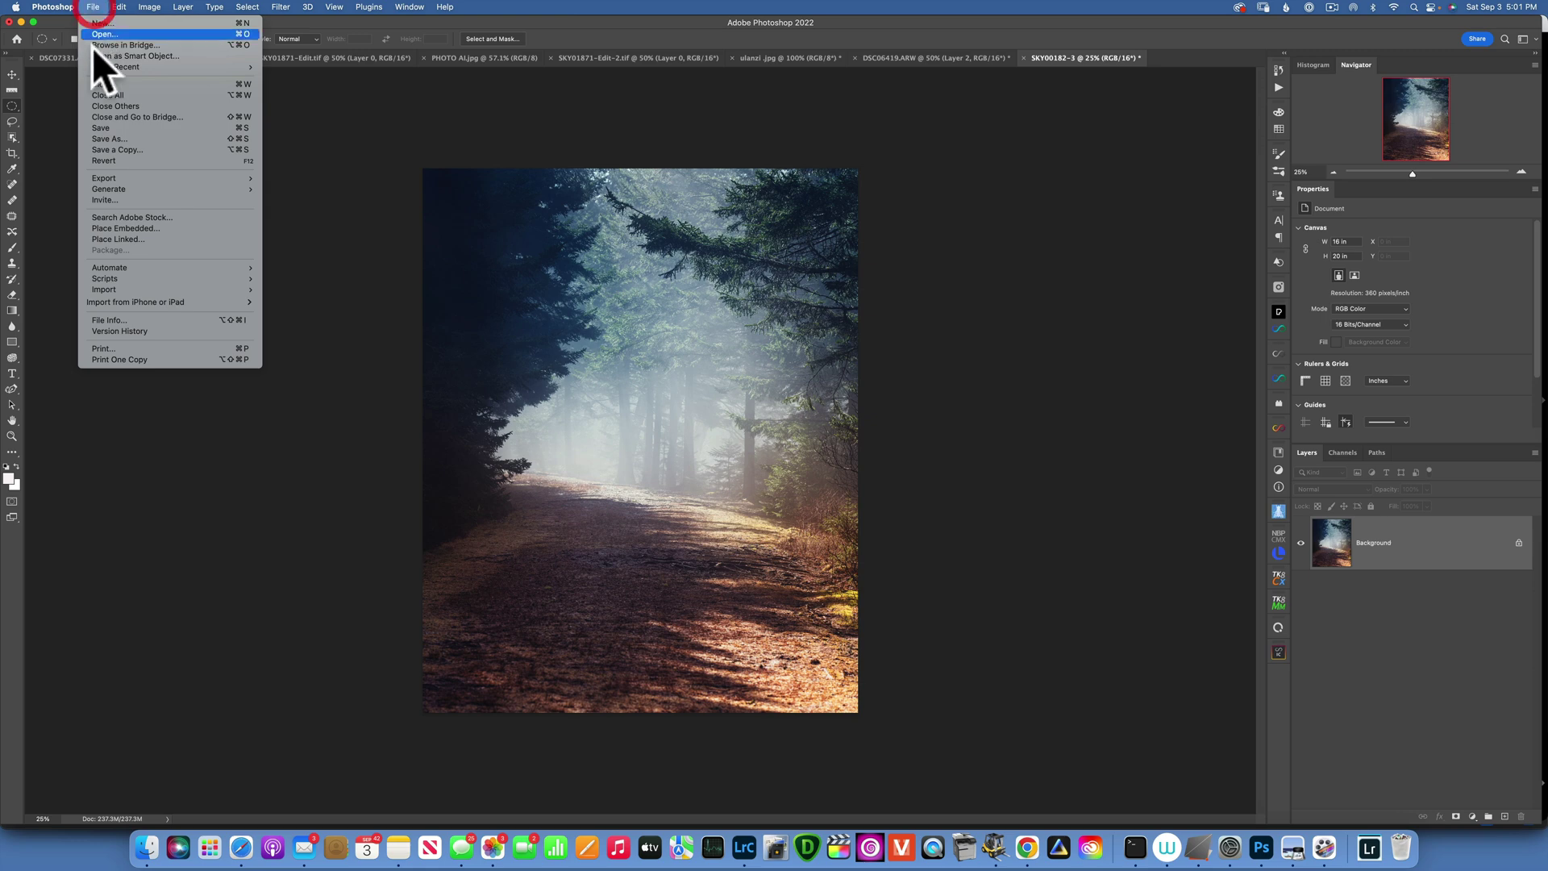
{"action": "left_click", "coordinate": [113, 84]}
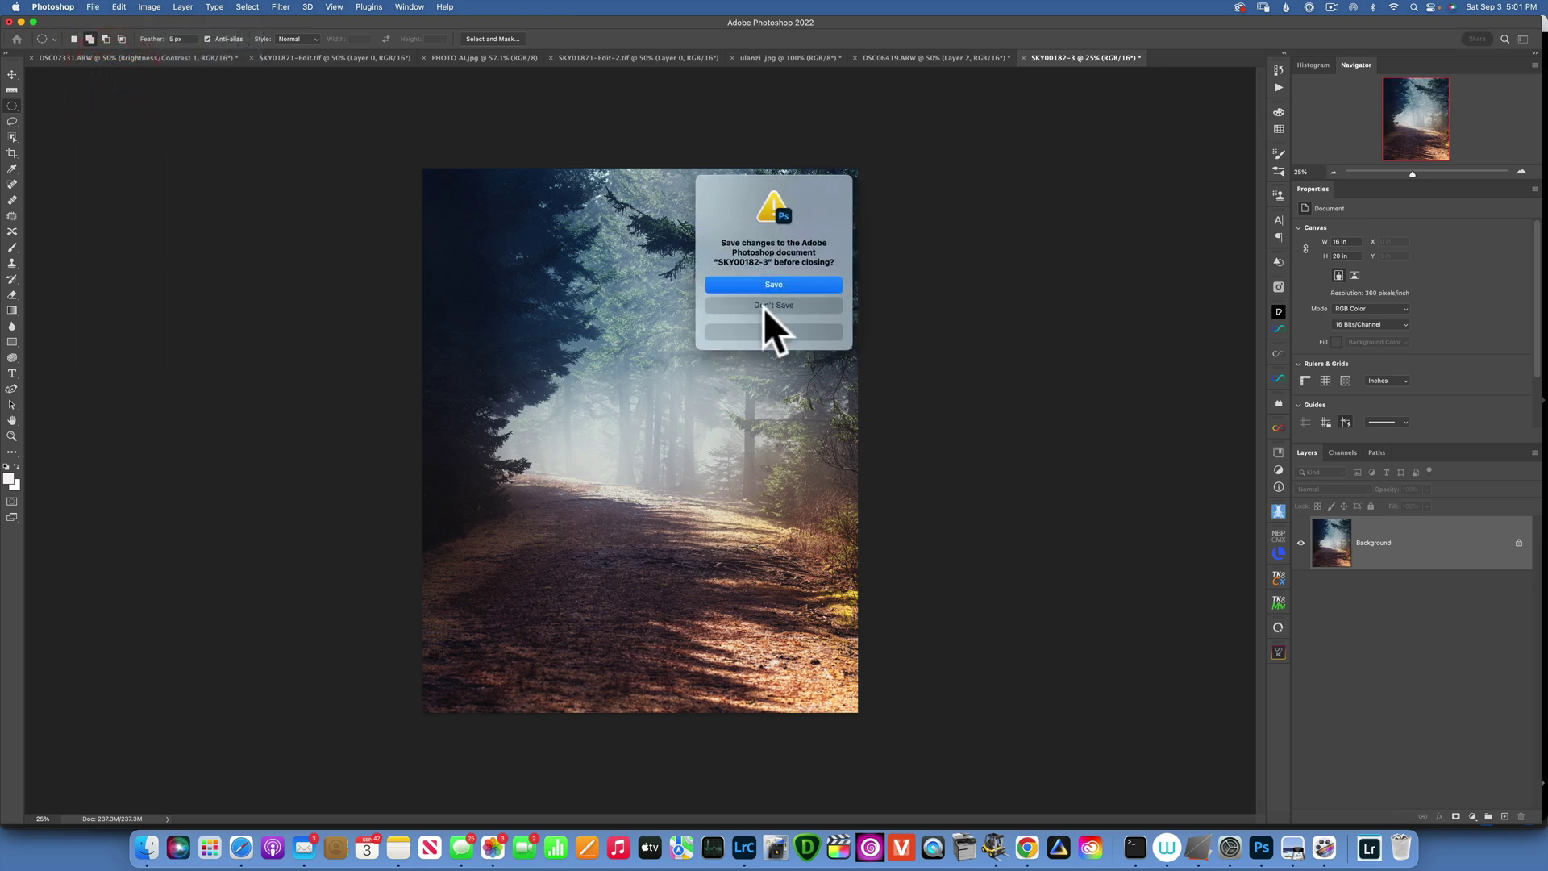
{"action": "left_click", "coordinate": [806, 284]}
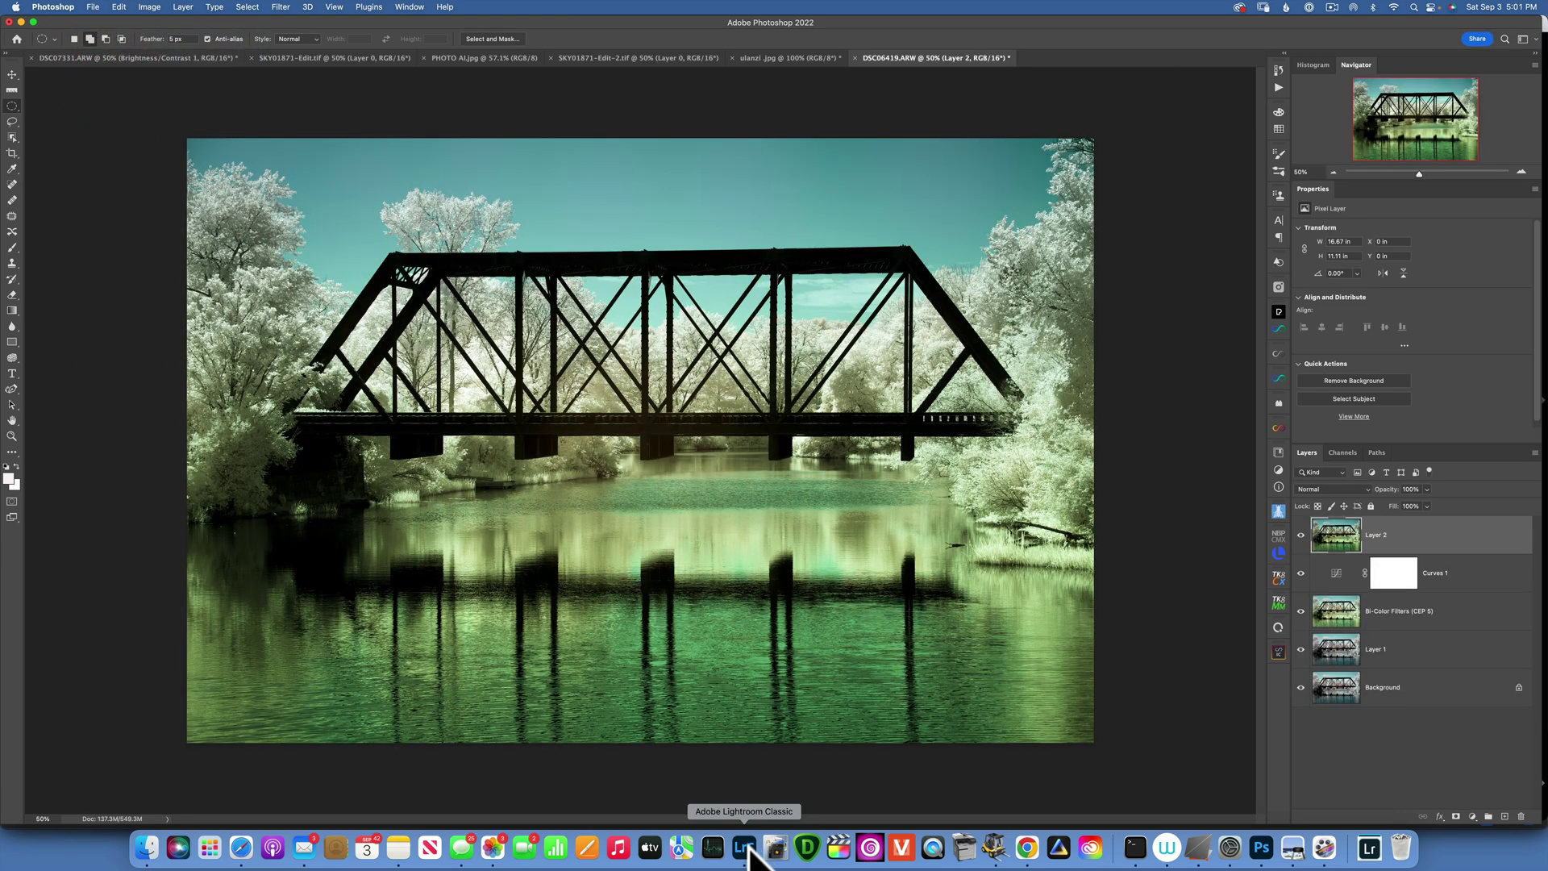
{"action": "left_click", "coordinate": [744, 846]}
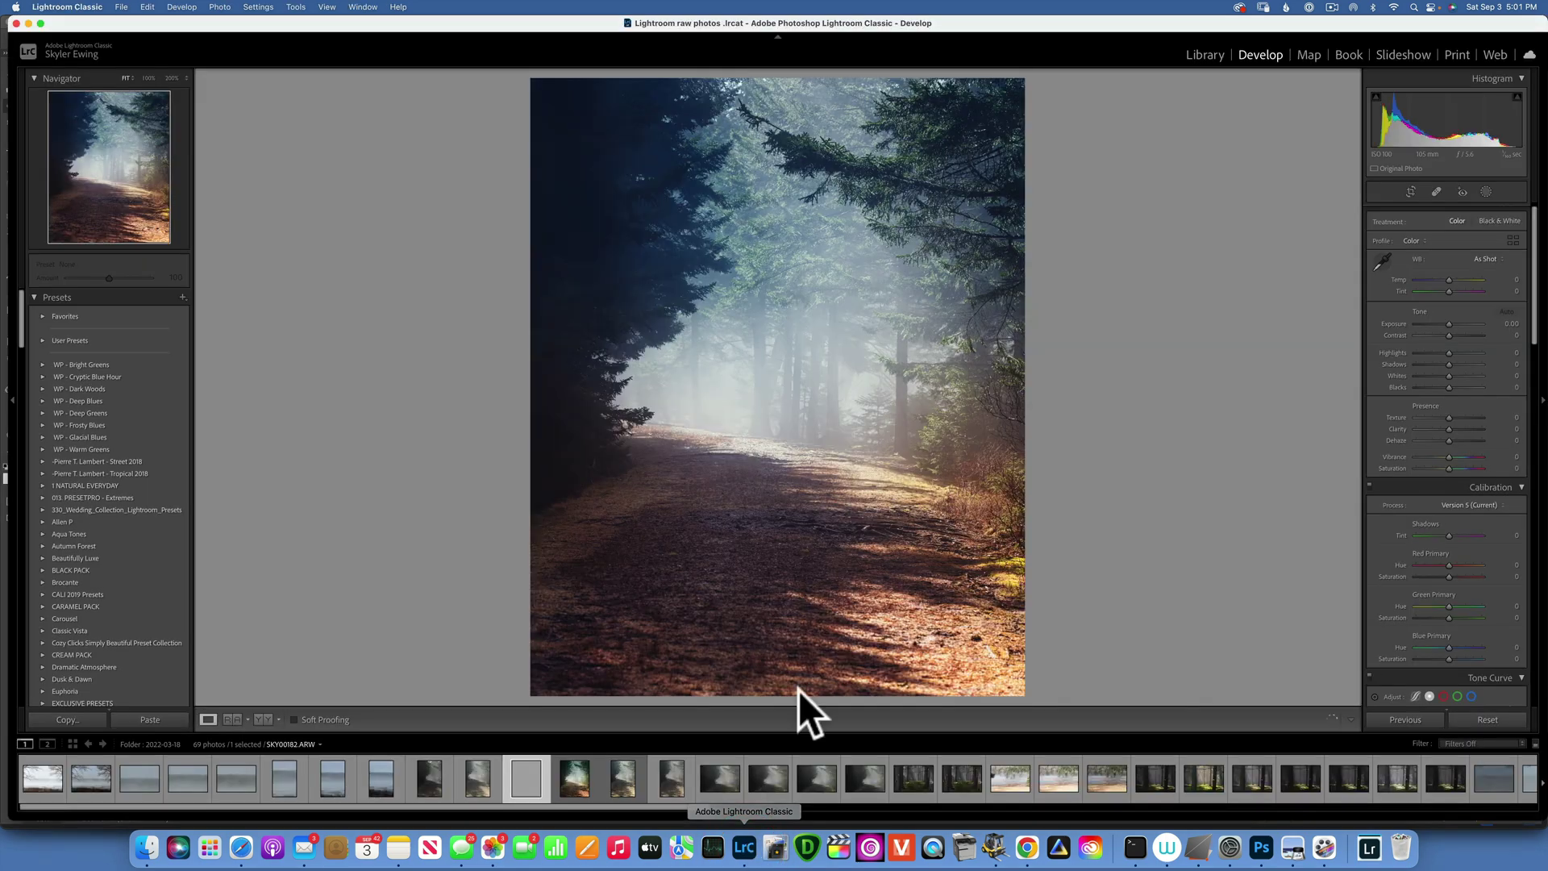